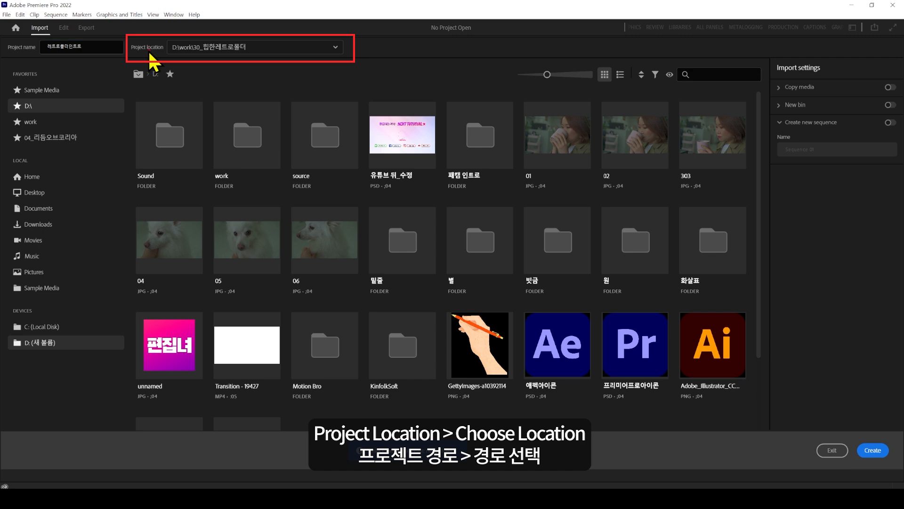
- Create the project in the D:\work\30_힙한레트로폴더 folder with automatic creation of a new sequence left off
click(270, 49)
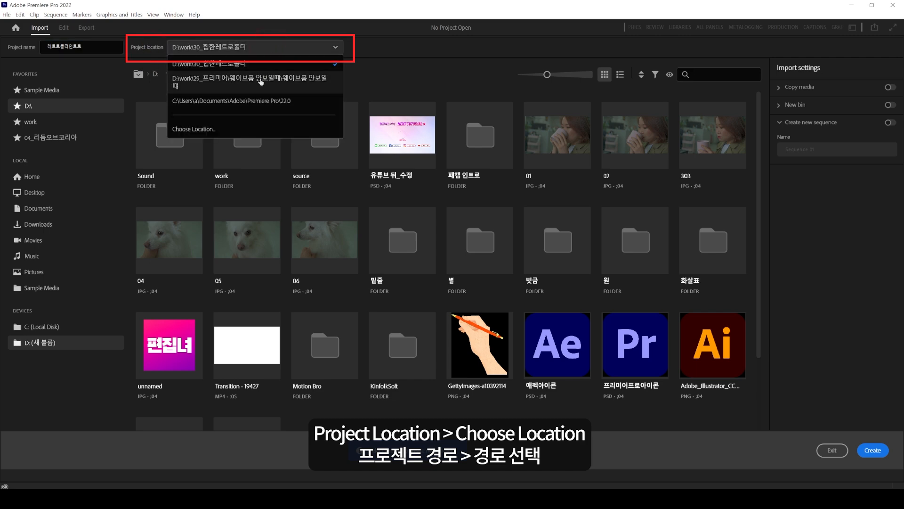
click(240, 130)
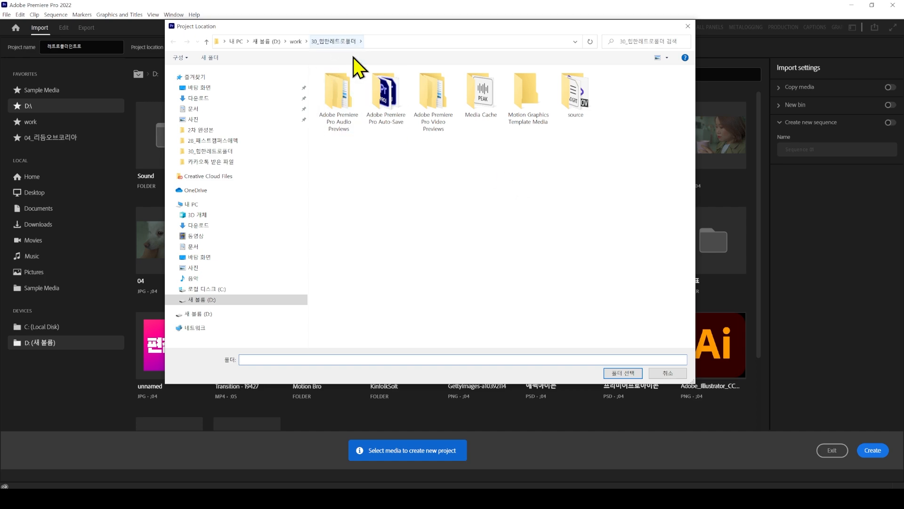
click(623, 373)
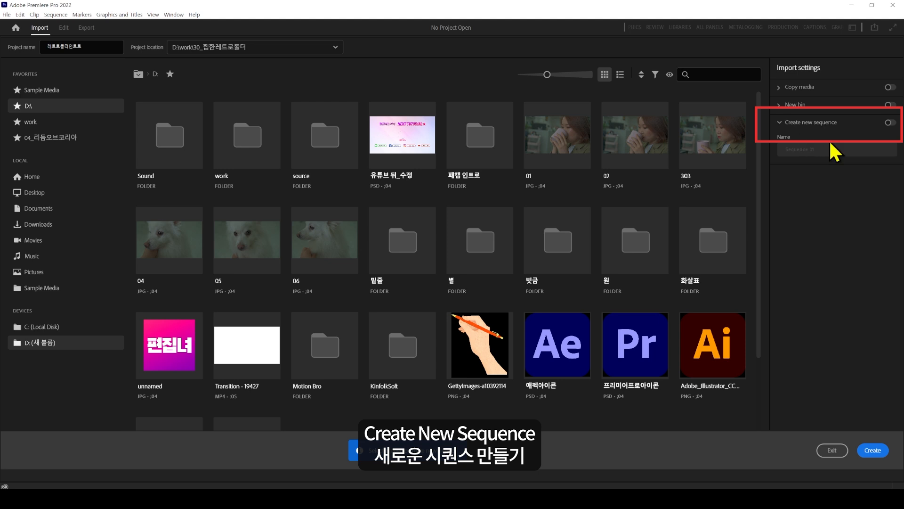
click(889, 123)
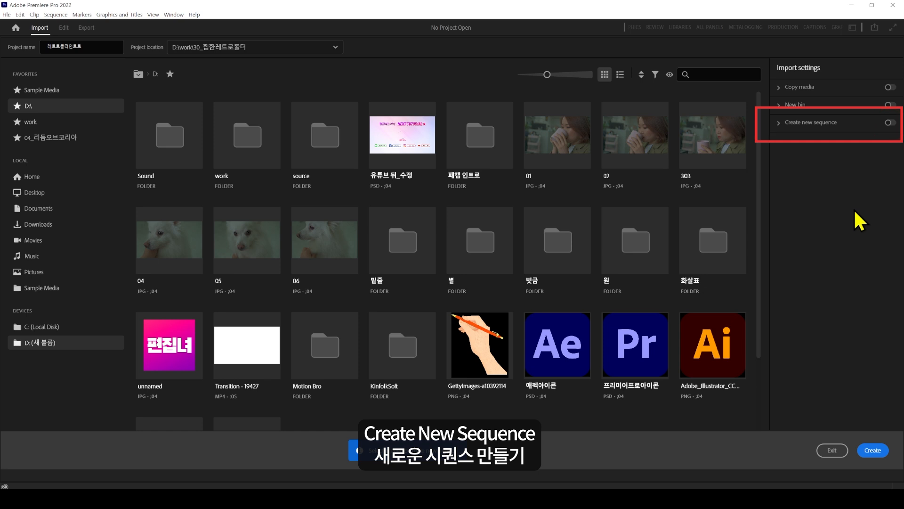
click(872, 450)
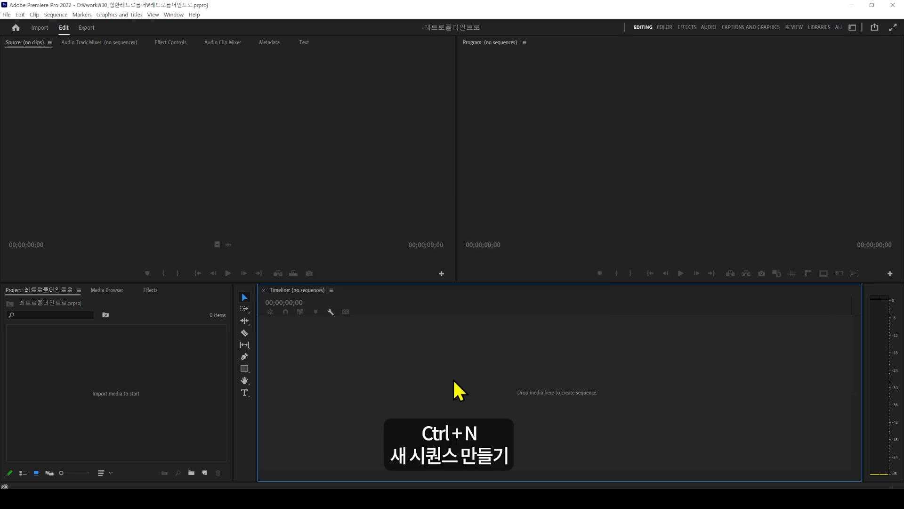
- Create a new sequence named 인트로시퀀스 from the Digital SLR 1080p preset DSLR 1080p30
key(ctrl+n)
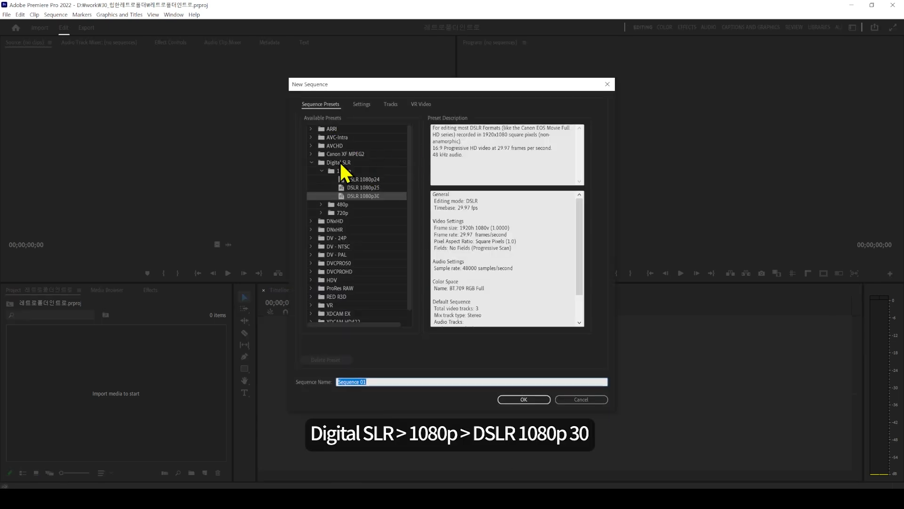
click(344, 171)
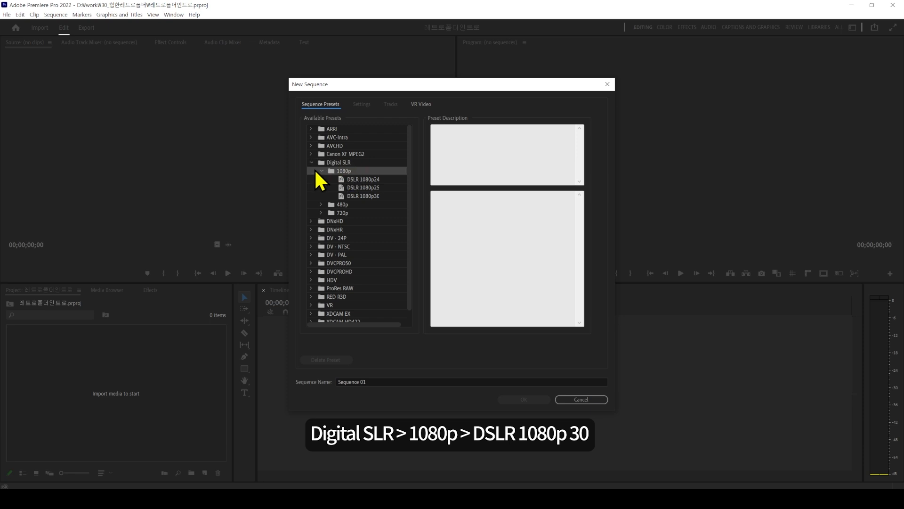
click(375, 196)
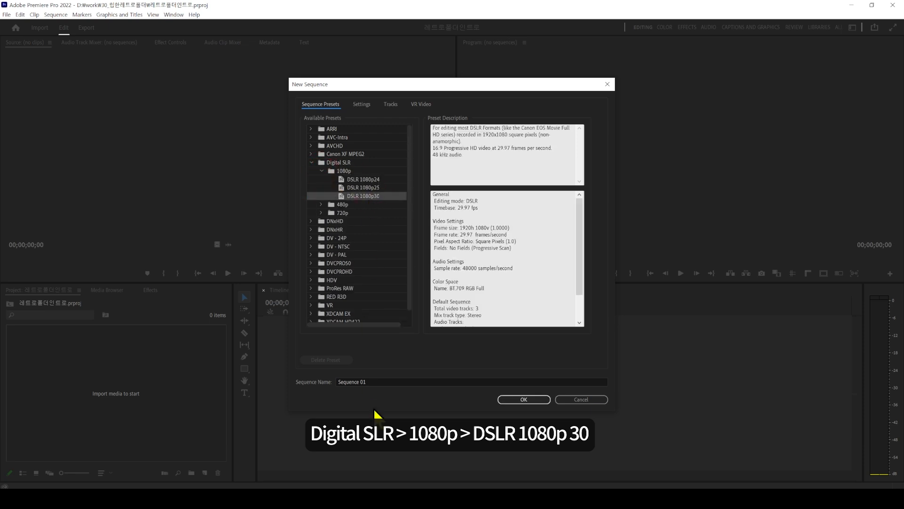
click(376, 381)
text(인트로시퀀스)
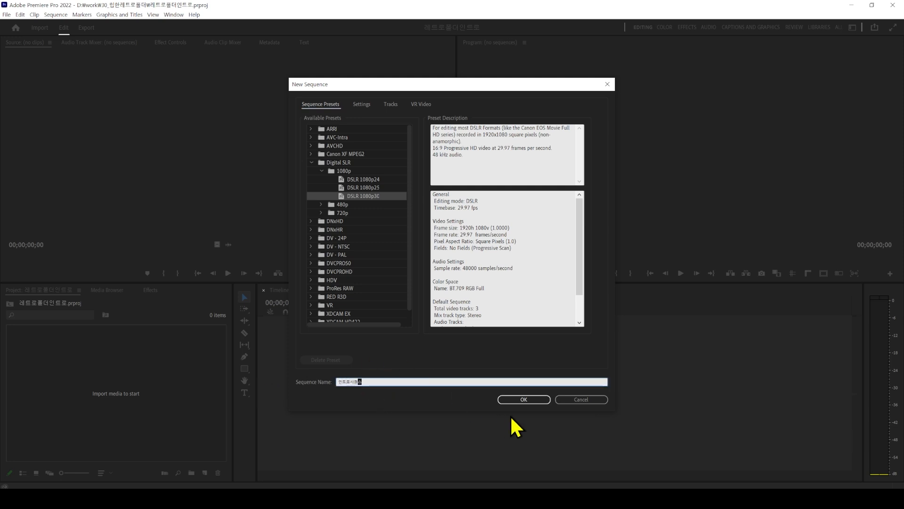
click(523, 399)
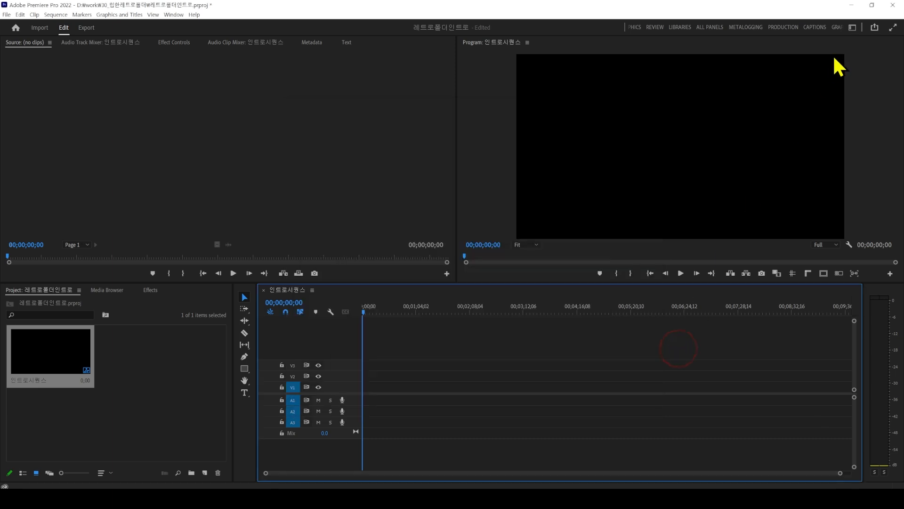
- Switch to the Captions and Graphics workspace and add the two Retro_Folder MOGRT files from the source folder to the graphics templates
click(852, 29)
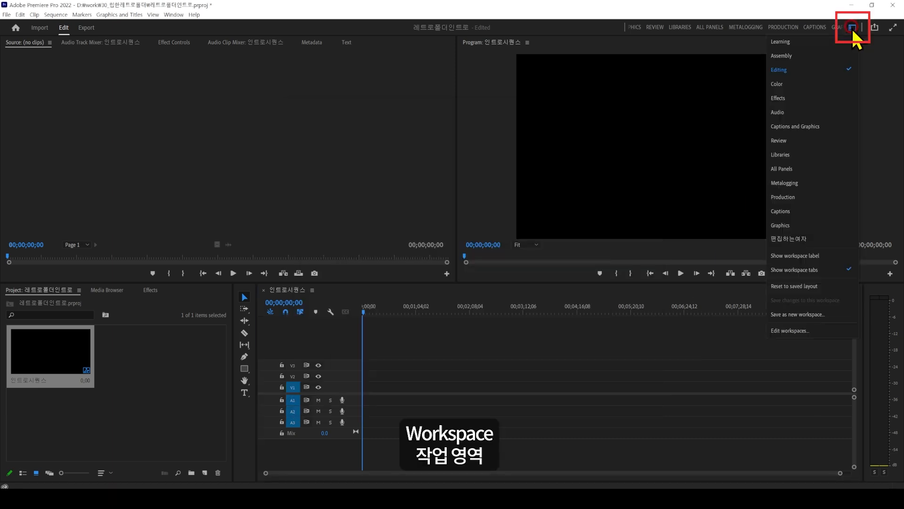
click(825, 131)
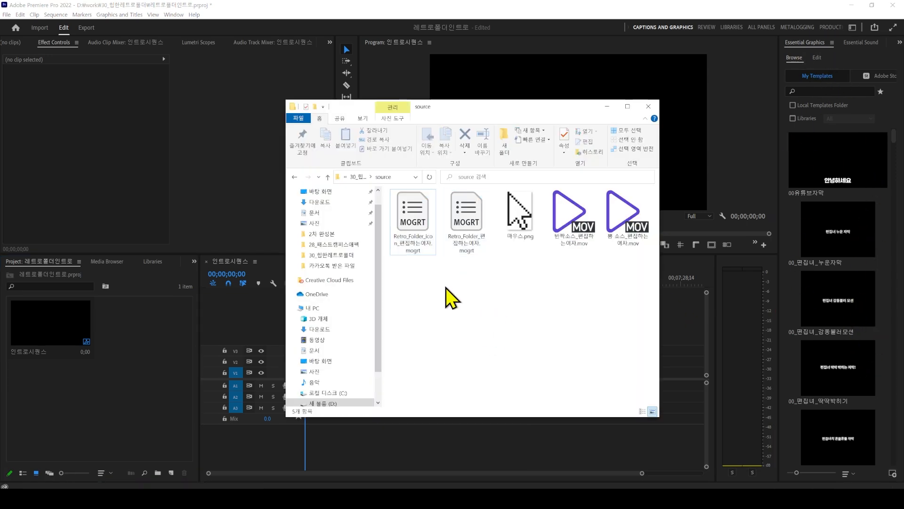
drag(480, 290, 825, 253)
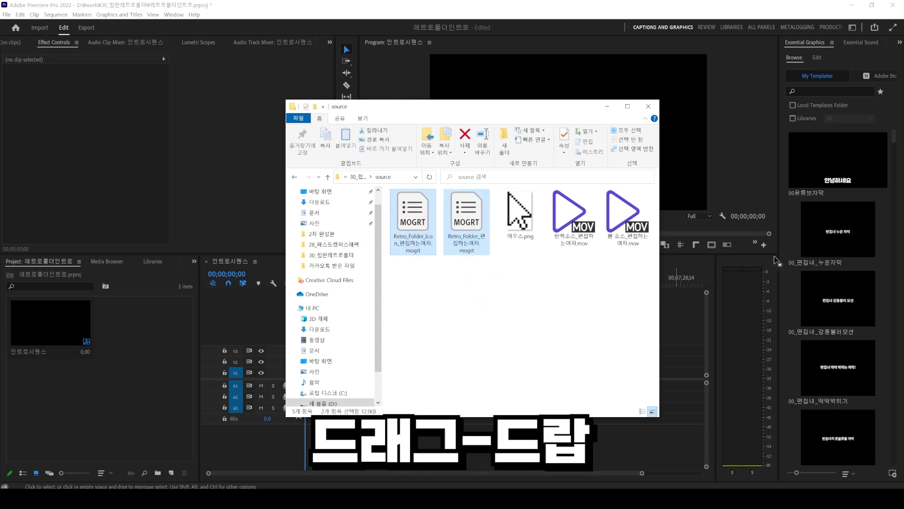
click(612, 110)
- Search the installed graphics templates for "Retro"
drag(897, 333, 896, 420)
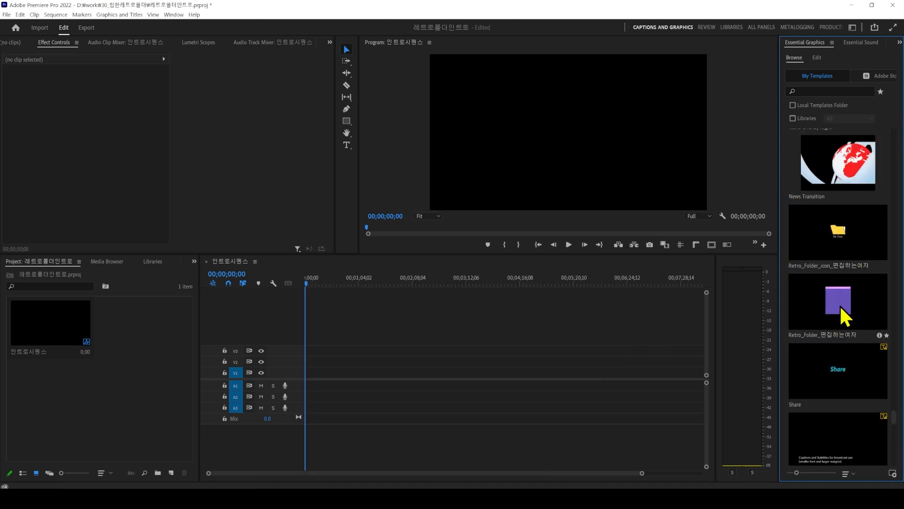
drag(897, 426, 894, 136)
text(tro)
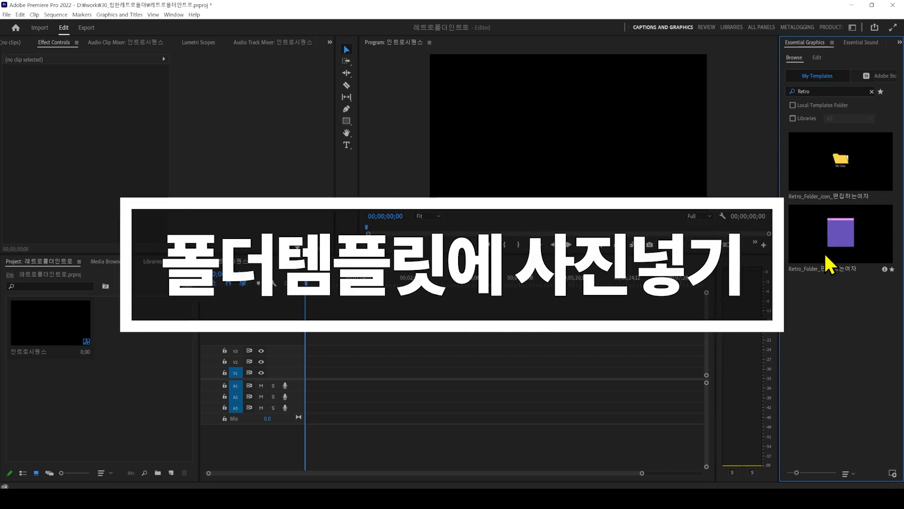
key(ctrl+1)
click(825, 275)
mouse_move(810, 250)
mouse_down()
mouse_move(722, 232)
mouse_move(822, 275)
mouse_up()
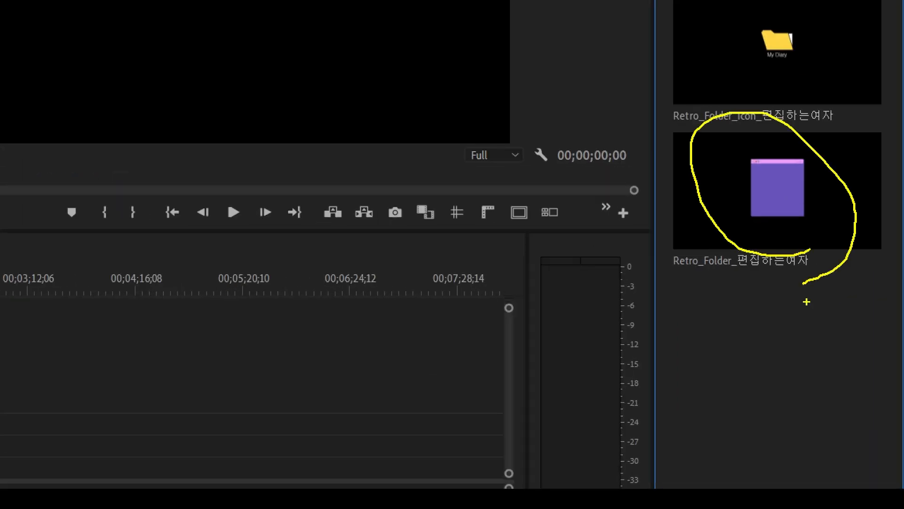
key(Escape)
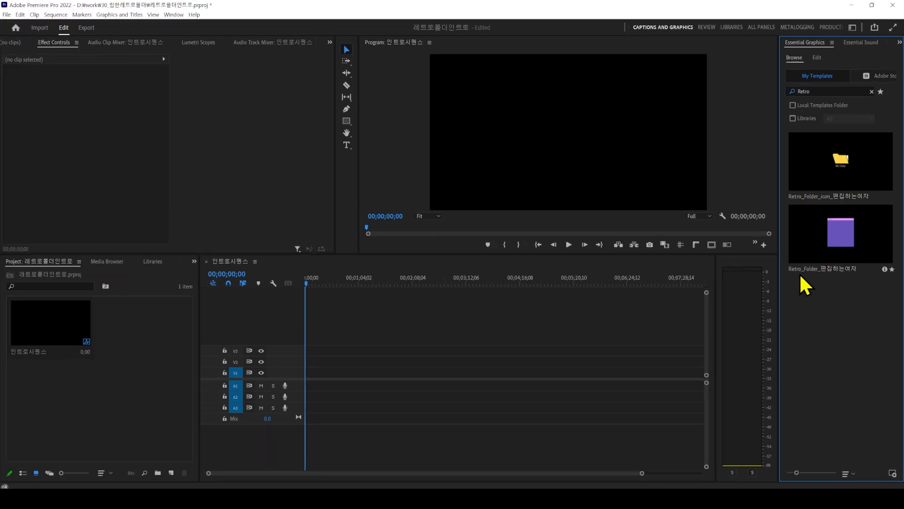
- Place the Retro_Folder_편집하는여자 template on track V1 at the start of the sequence and enlarge the timeline scale
drag(843, 238, 312, 371)
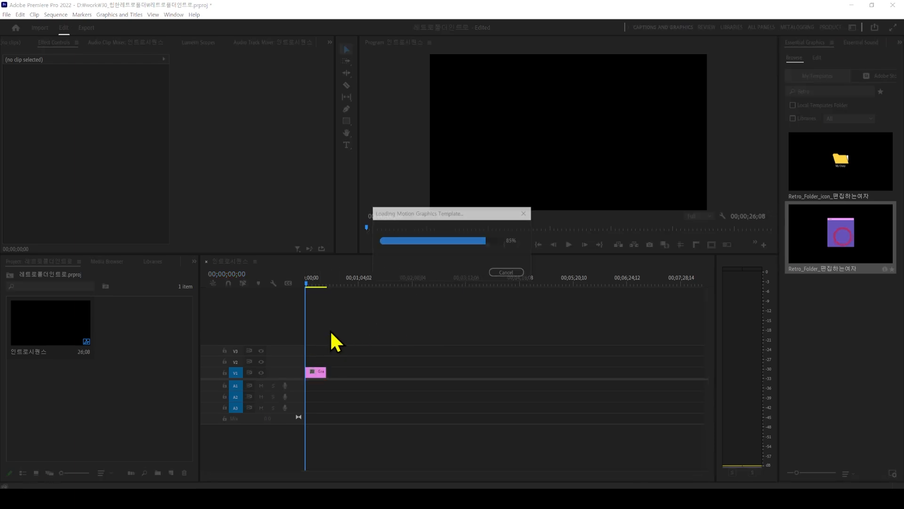
key(equal)
key(equal)
key(equal)
key(minus)
- Examine the folder graphic's layers: the 전체틀 and 테두리 shapes, the contents of the 사진넣을곳 group, the three circles and the title-bar text
click(345, 372)
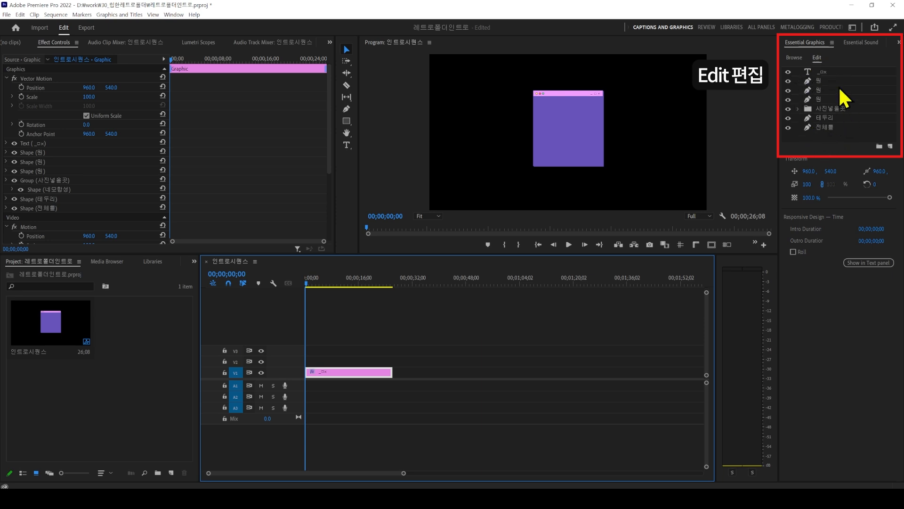
click(823, 127)
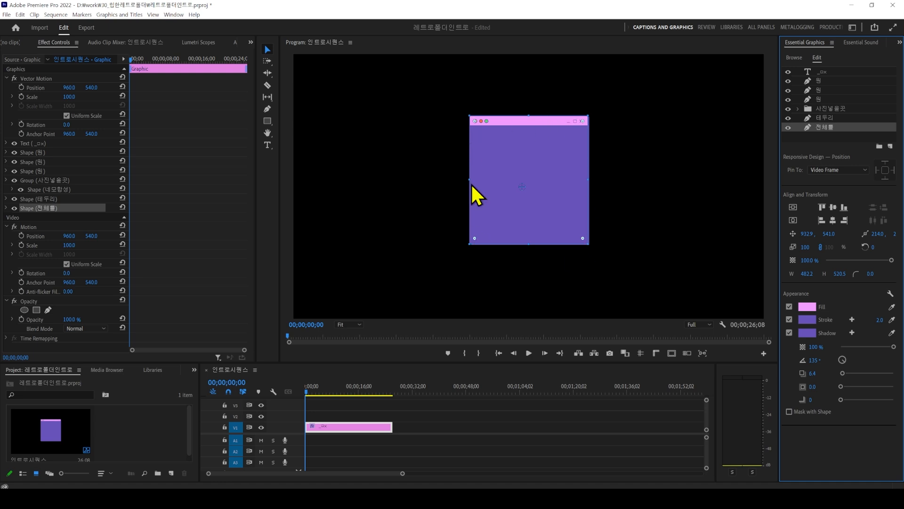
click(825, 118)
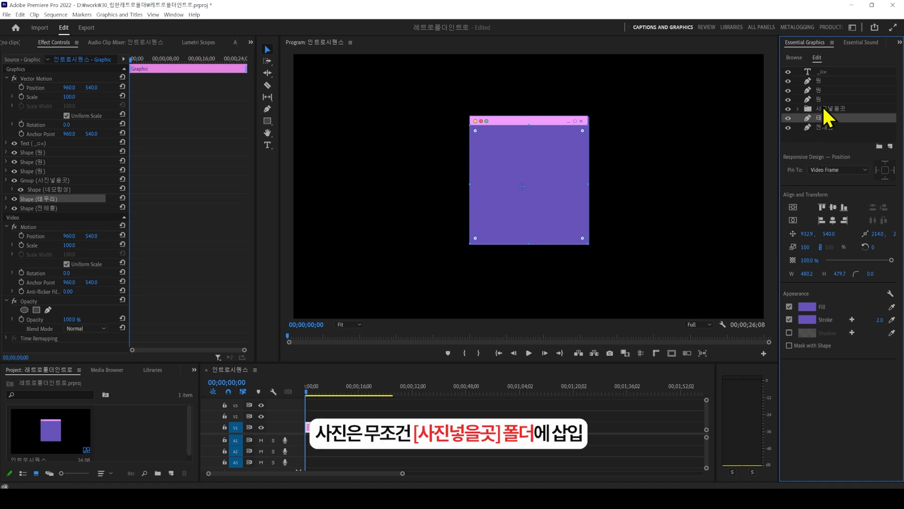
click(796, 109)
click(797, 109)
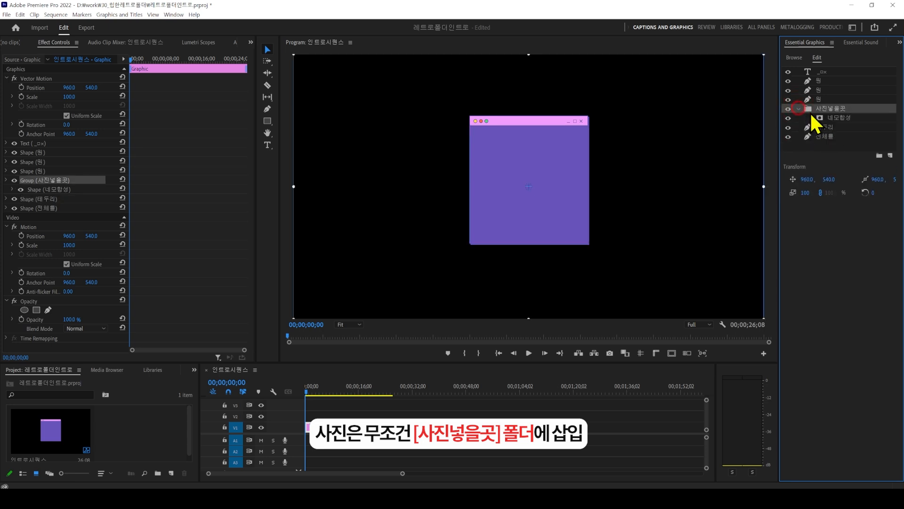
click(820, 99)
click(820, 90)
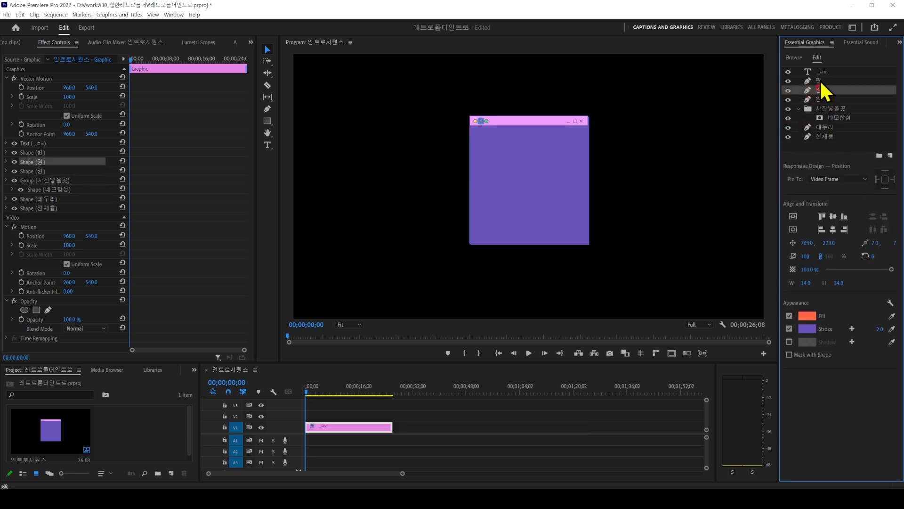
click(820, 81)
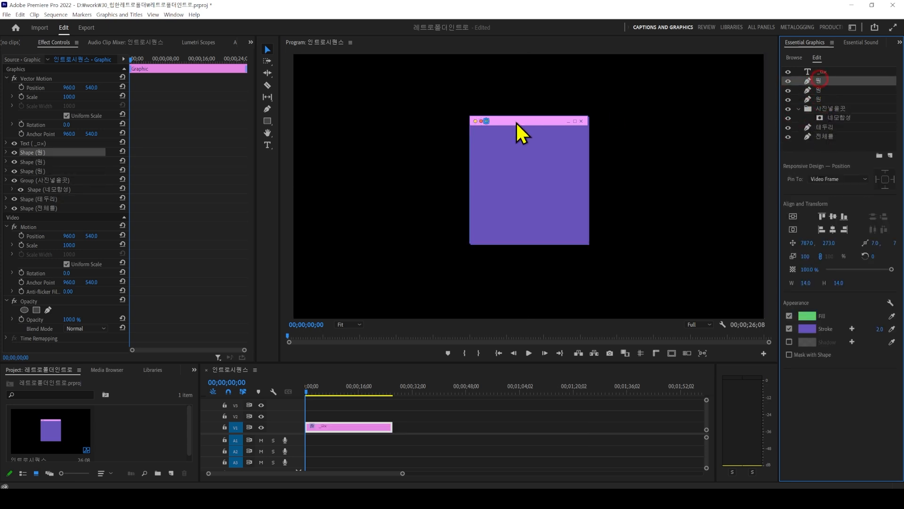
click(820, 73)
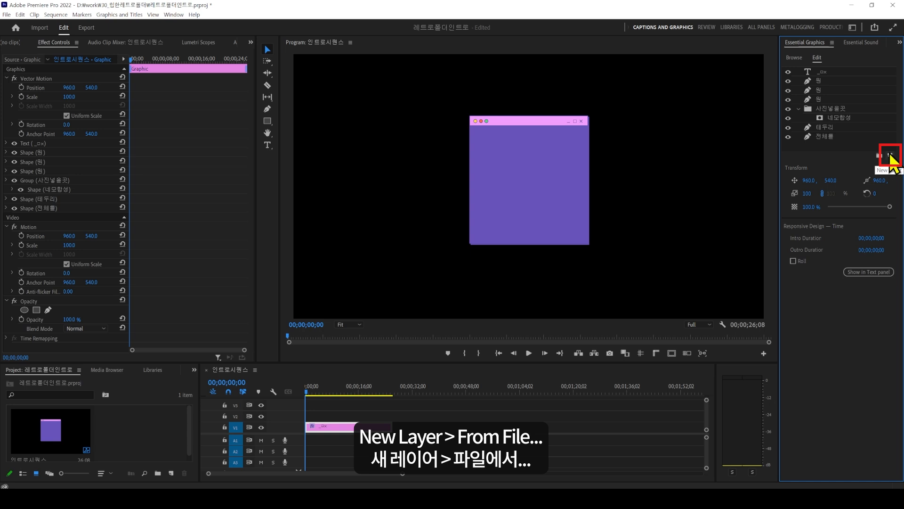
- Add the photo file starting with P20190303_133021113 to the folder graphic as a new layer
click(891, 159)
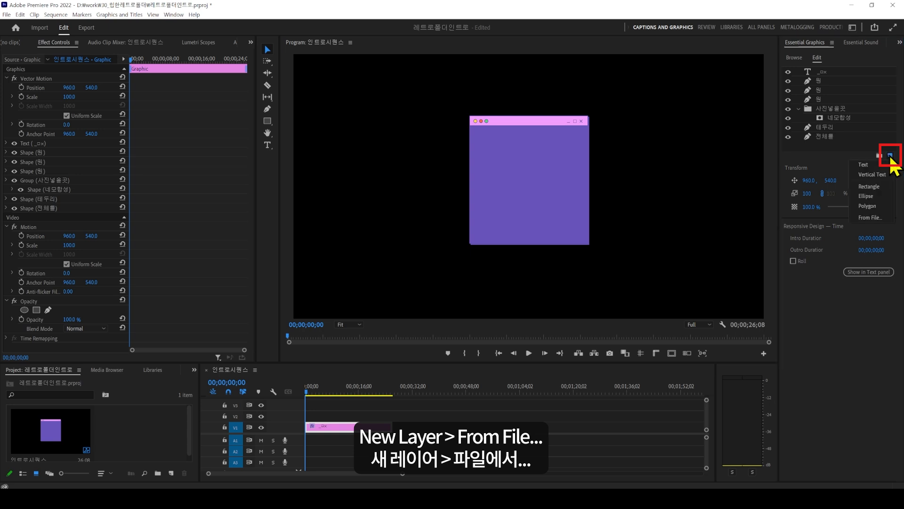
click(877, 221)
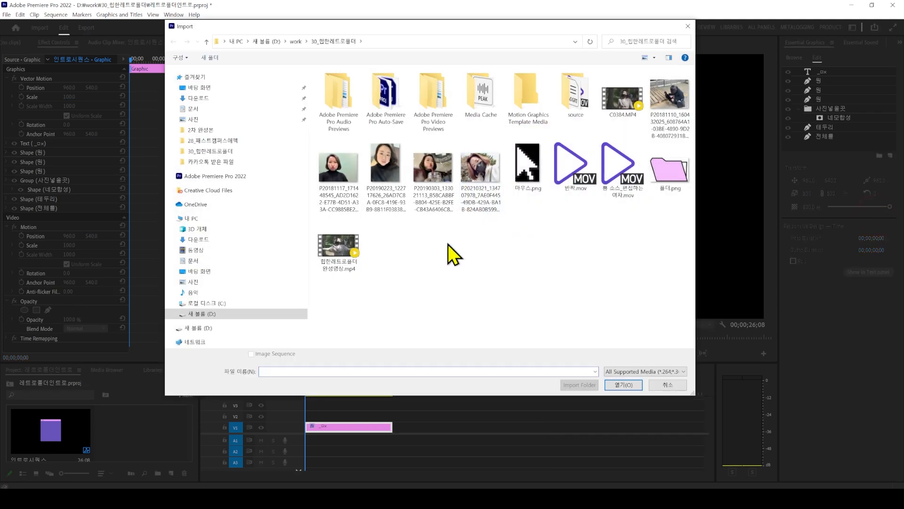
click(434, 182)
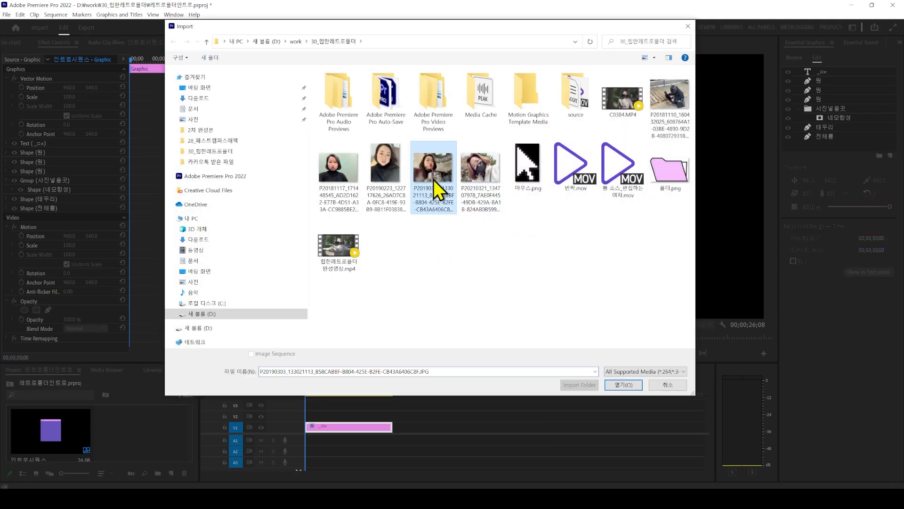
click(627, 385)
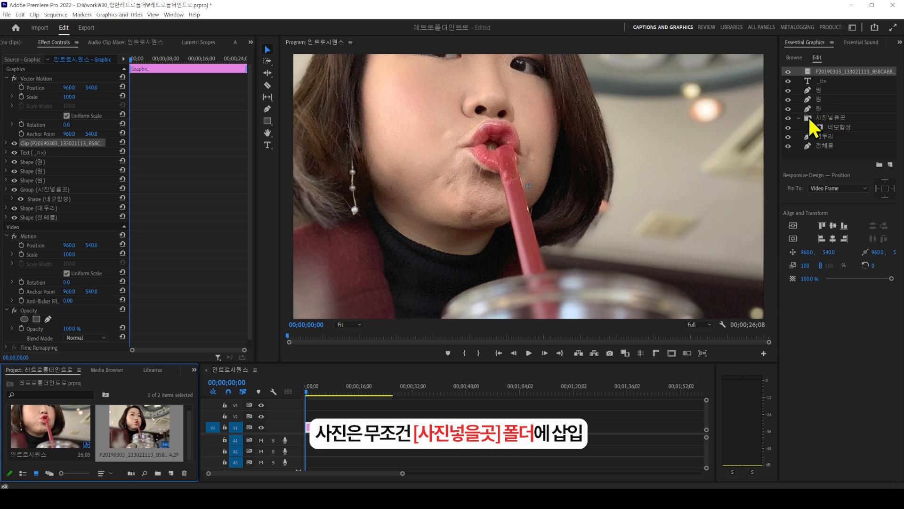
- Move the photo layer into the 사진넣을곳 group, directly beneath the 네모합성 mask shape, and leave the photo layer selected
drag(808, 71, 830, 125)
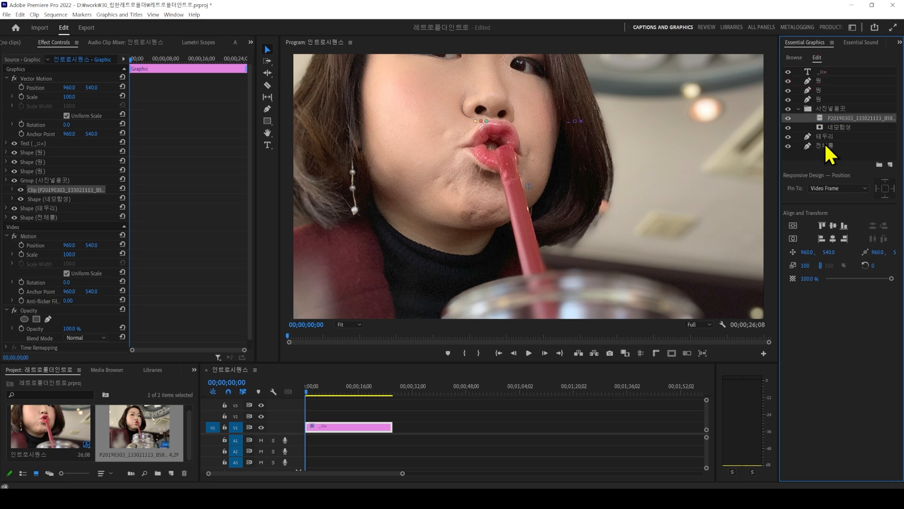
click(837, 155)
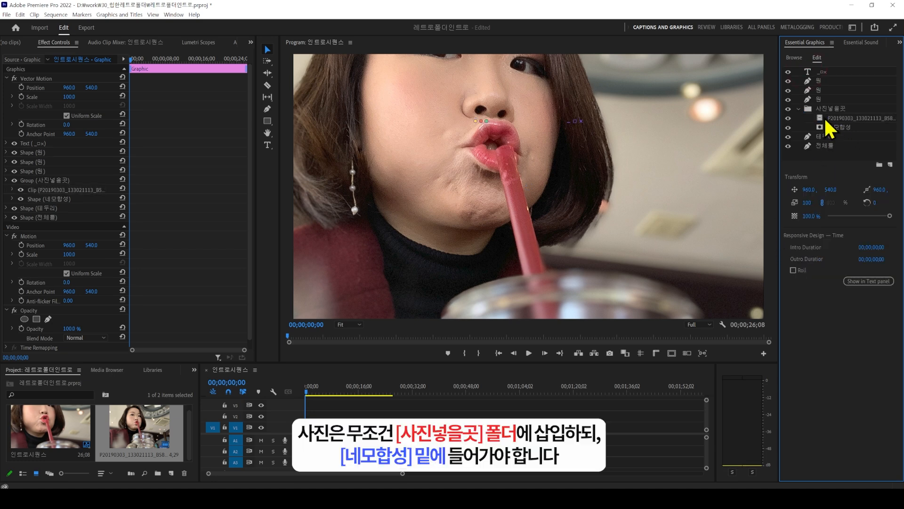
click(830, 120)
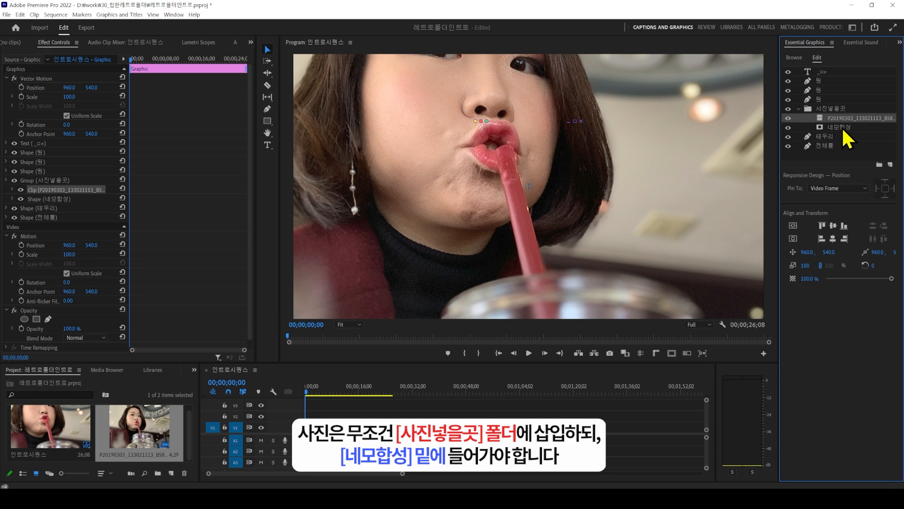
drag(820, 117, 822, 129)
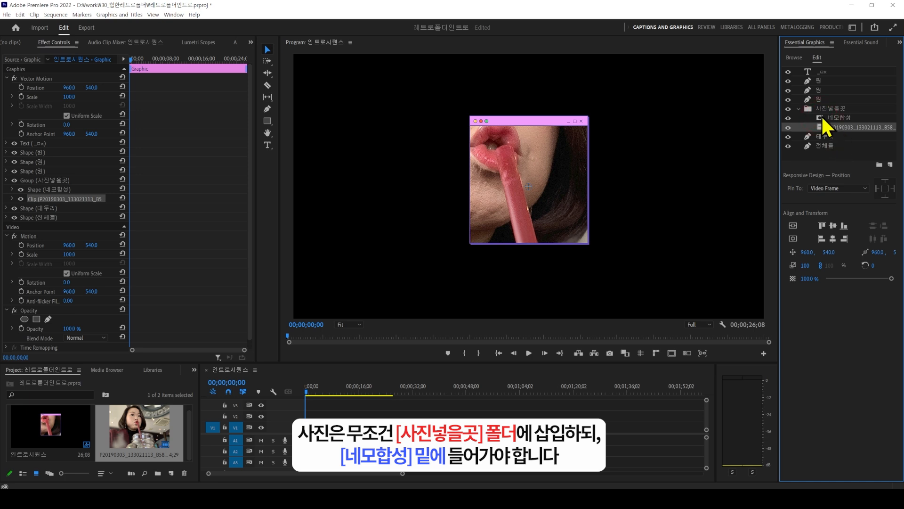
click(843, 117)
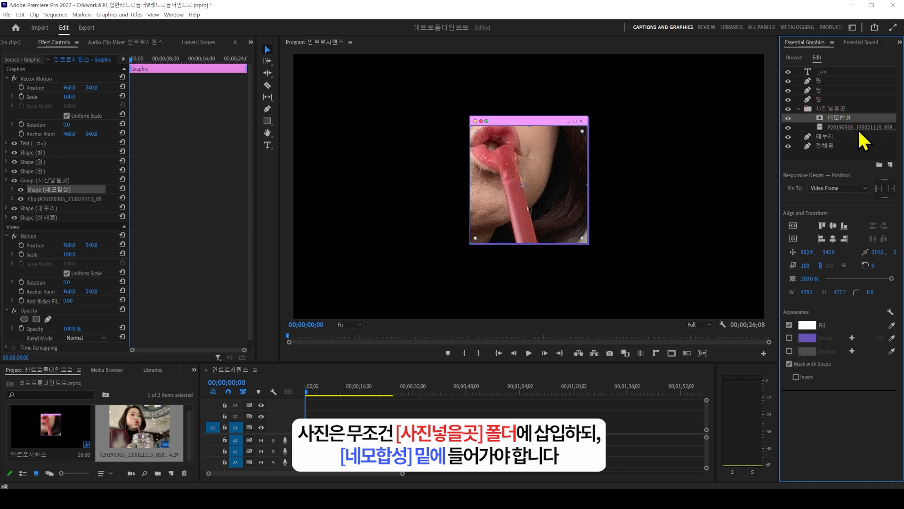
click(862, 130)
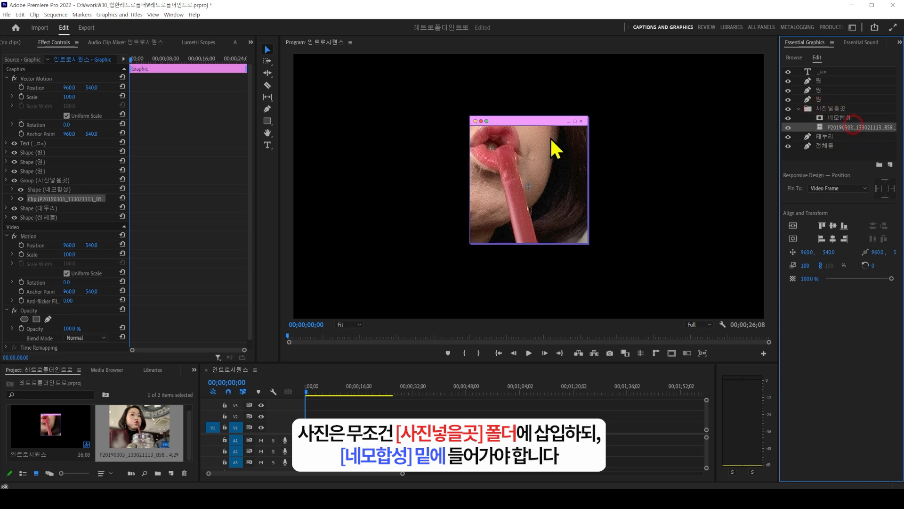
- Scale the photo layer in the 사진넣을곳 group down to 22% so it fits the folder window
click(818, 155)
click(820, 125)
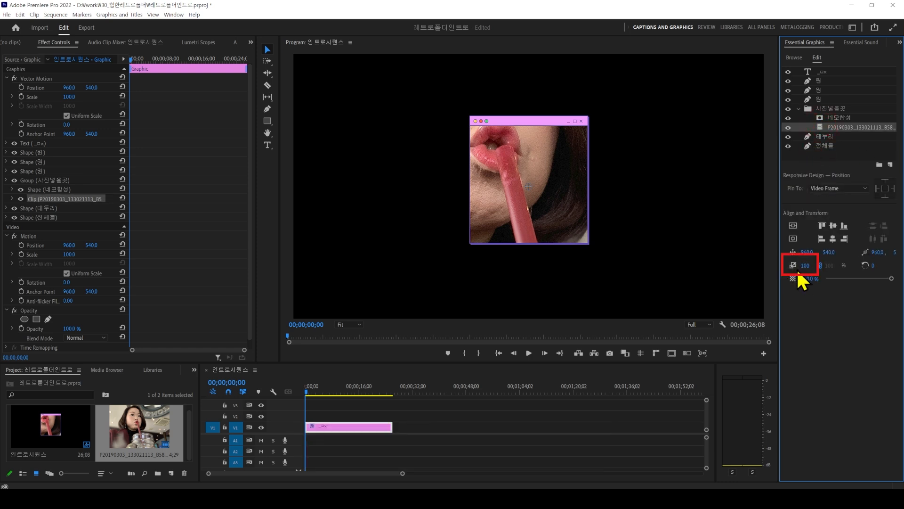
drag(804, 266, 768, 266)
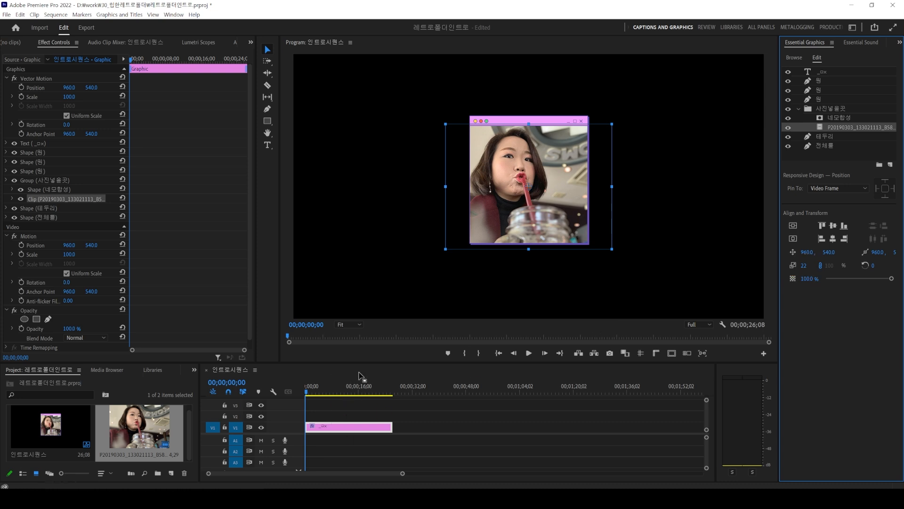
- Duplicate the folder graphic clip on V1 shortly after the original and select the copy with the playhead at 00;00;38;28
drag(359, 375, 549, 371)
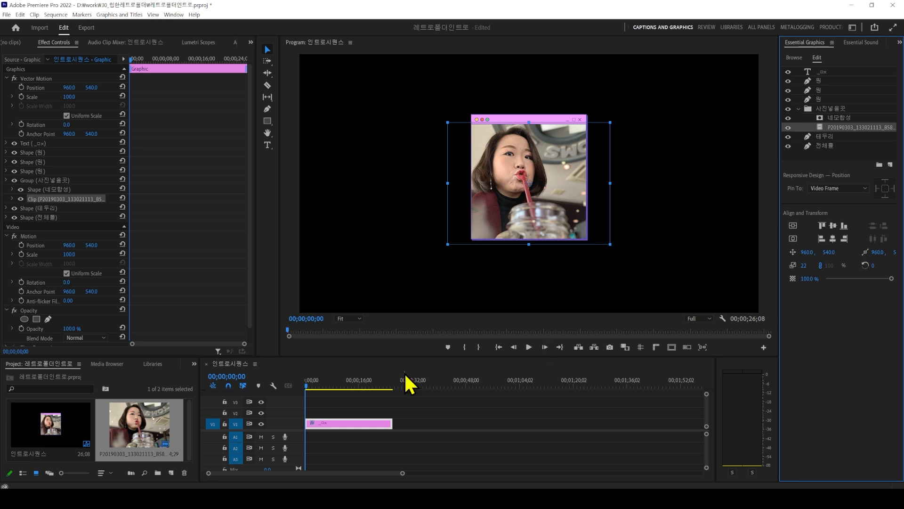
drag(332, 423, 426, 423)
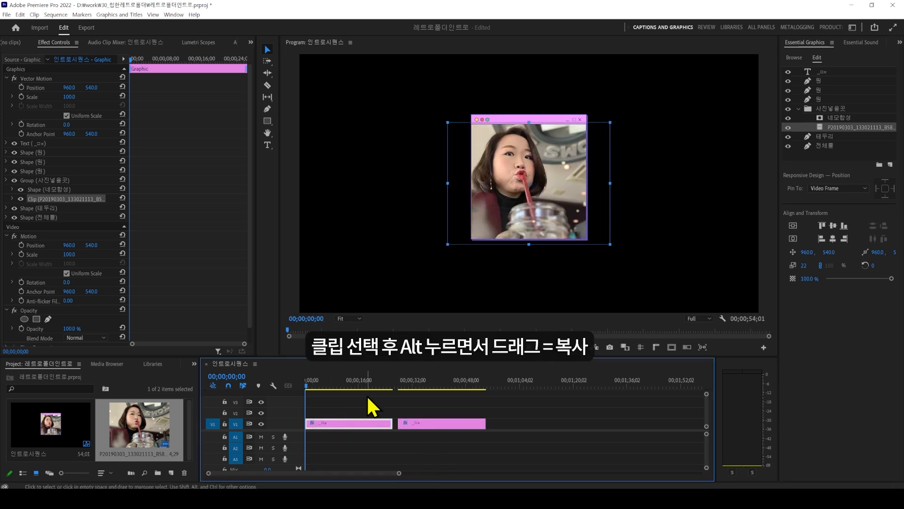
click(436, 386)
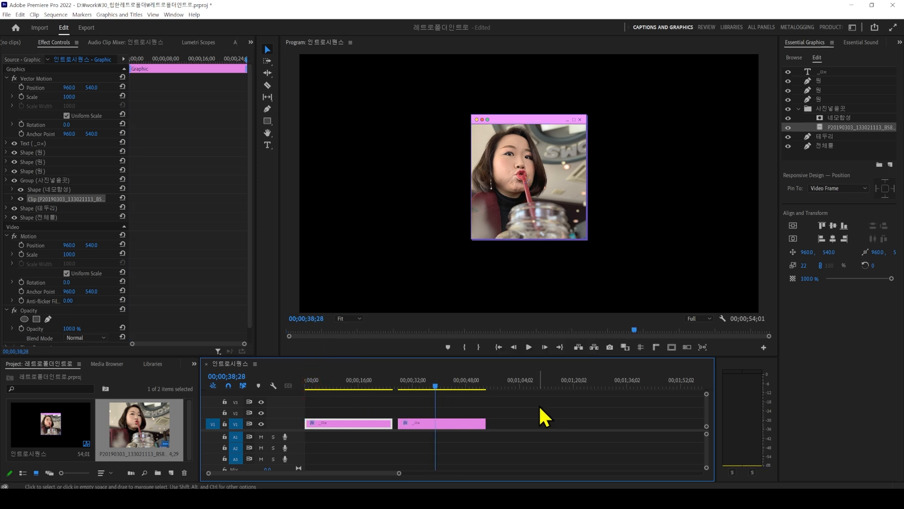
click(468, 423)
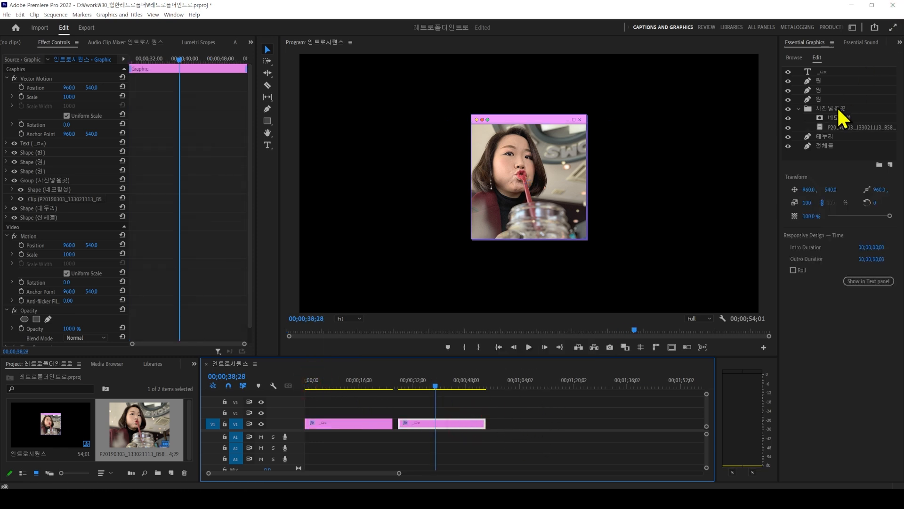
- Extend the copy's 전체틀 shape to the right and downward to about 557 × 791
click(824, 146)
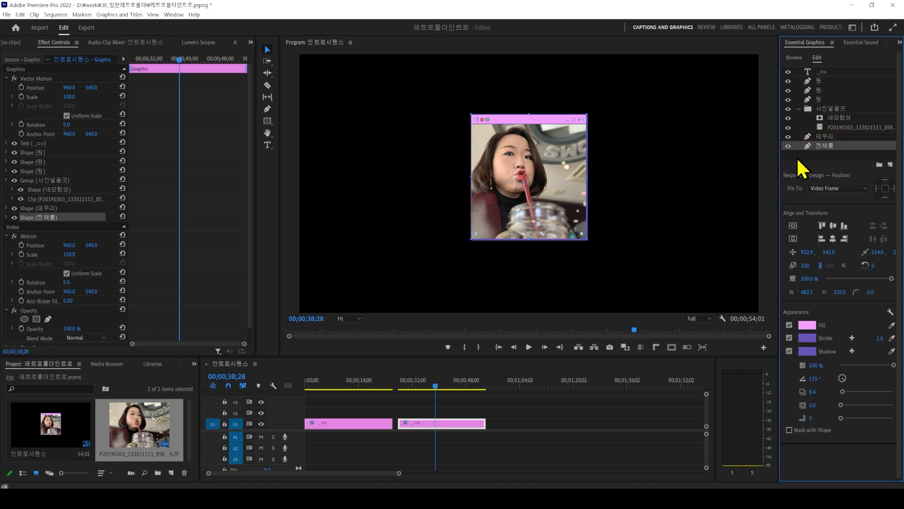
drag(591, 177, 595, 177)
drag(634, 175, 606, 175)
drag(538, 238, 538, 304)
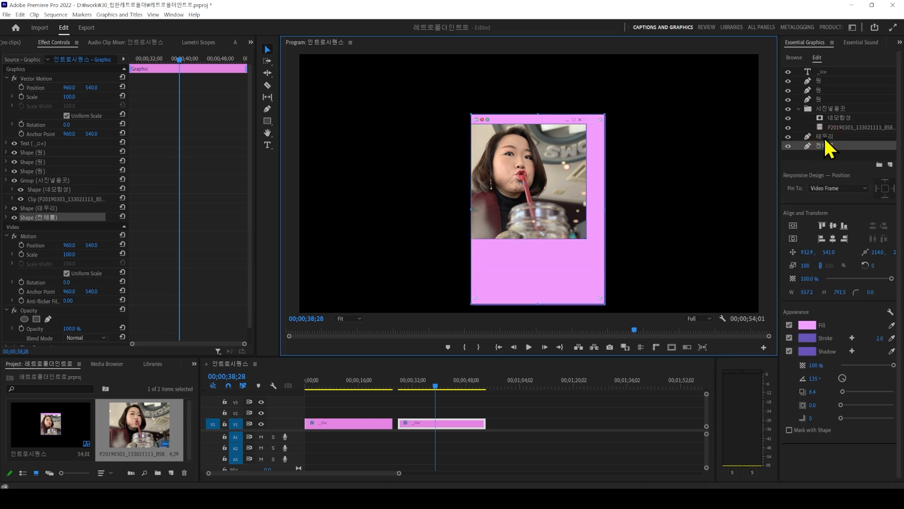
- Extend the right and bottom sides of the 테두리 shape to about 554 × 755 to match the enlarged 전체틀 shape
click(824, 137)
mouse_move(585, 182)
mouse_down()
mouse_move(603, 181)
mouse_move(612, 200)
mouse_move(636, 196)
mouse_up()
key(ctrl+z)
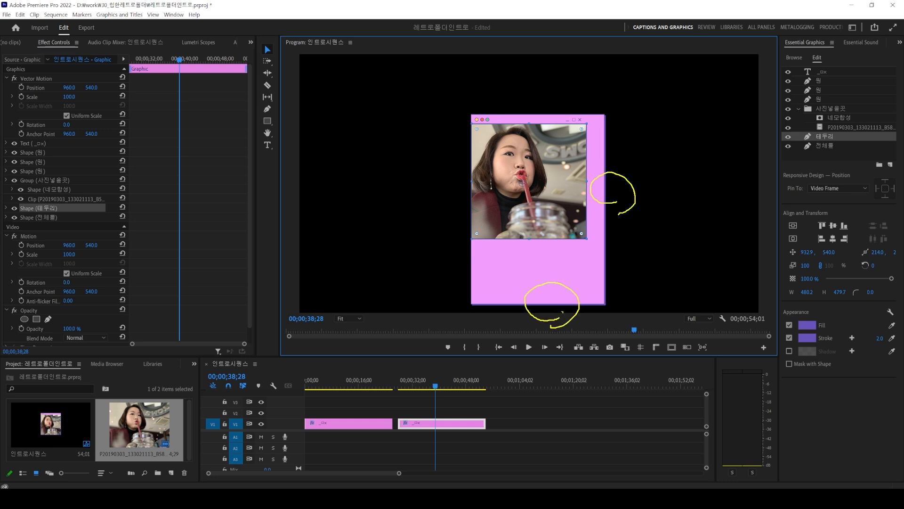
key(Escape)
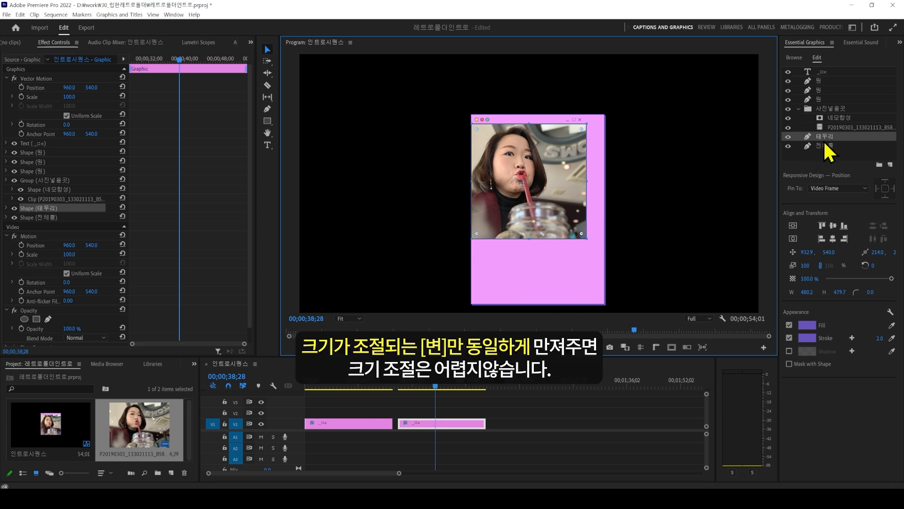
click(811, 141)
drag(586, 181, 604, 181)
drag(539, 238, 541, 303)
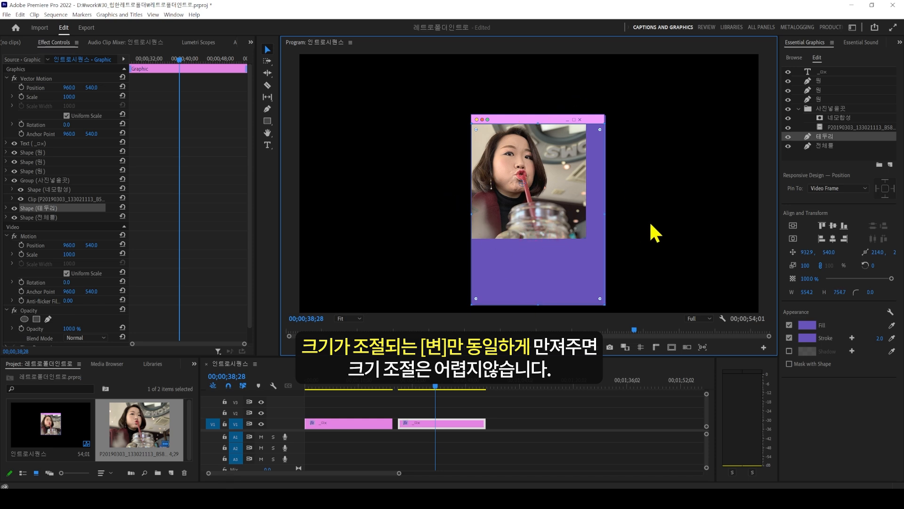
- Extend the right and bottom sides of the 네모합성 mask shape to about 553 × 749
click(838, 119)
drag(586, 181, 605, 181)
drag(537, 239, 539, 294)
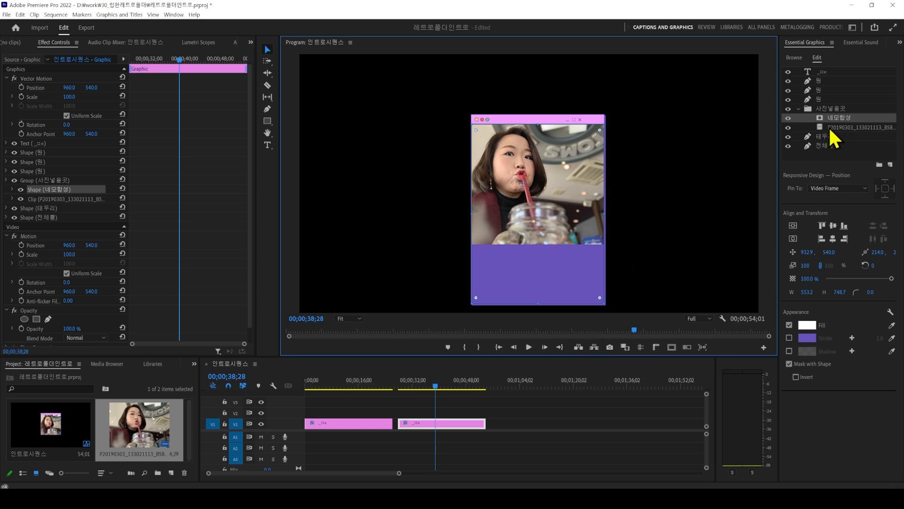
- Add the photo file starting with P20190223_122717626 as a new layer and place it in the 사진넣을곳 group beneath 네모합성
click(890, 164)
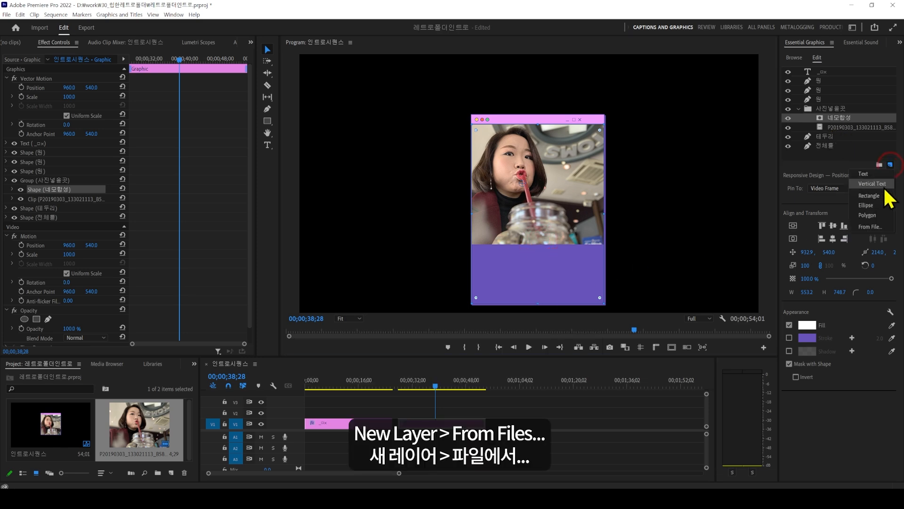
click(874, 231)
click(387, 175)
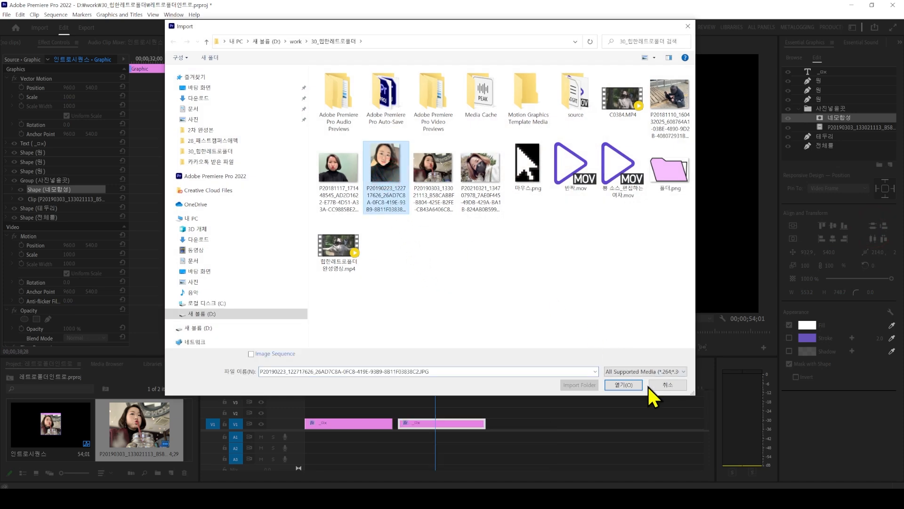
click(627, 386)
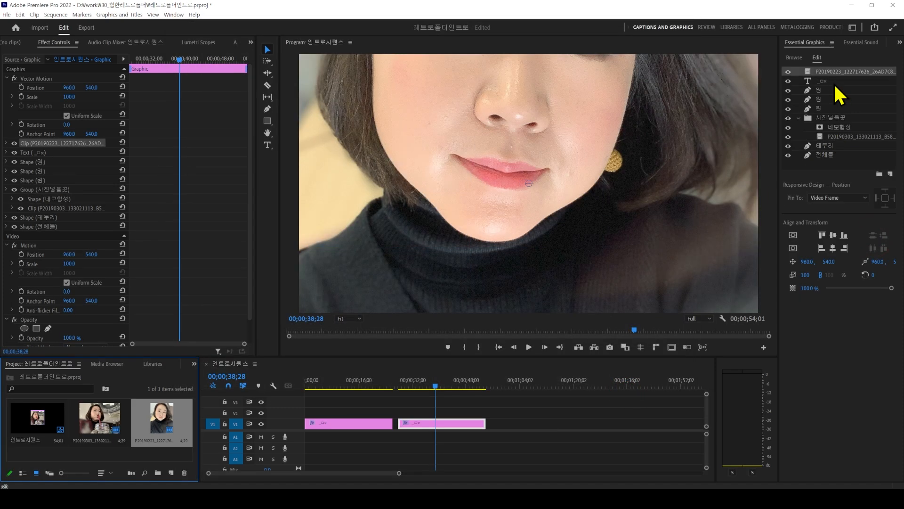
drag(809, 73, 834, 132)
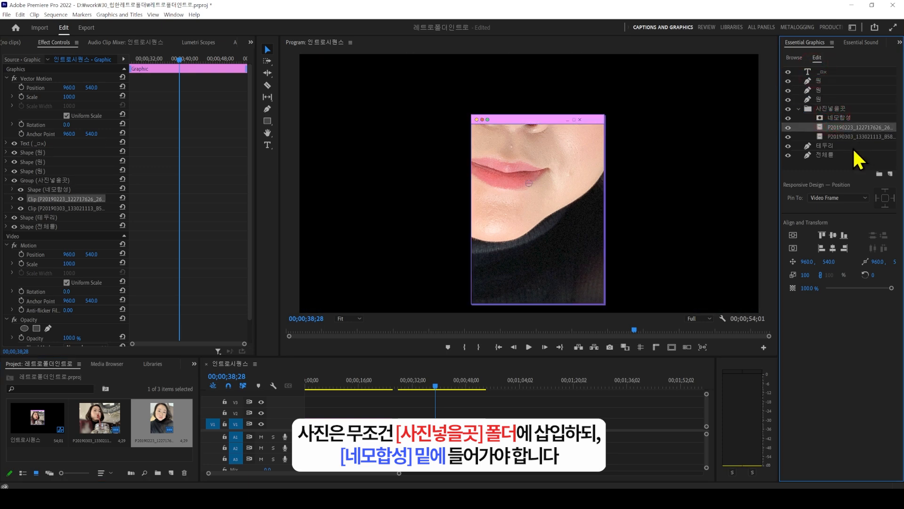
- Delete the old P20190303_133021113 photo layer and scale the new photo down to fit the tall folder window
click(820, 136)
click(819, 135)
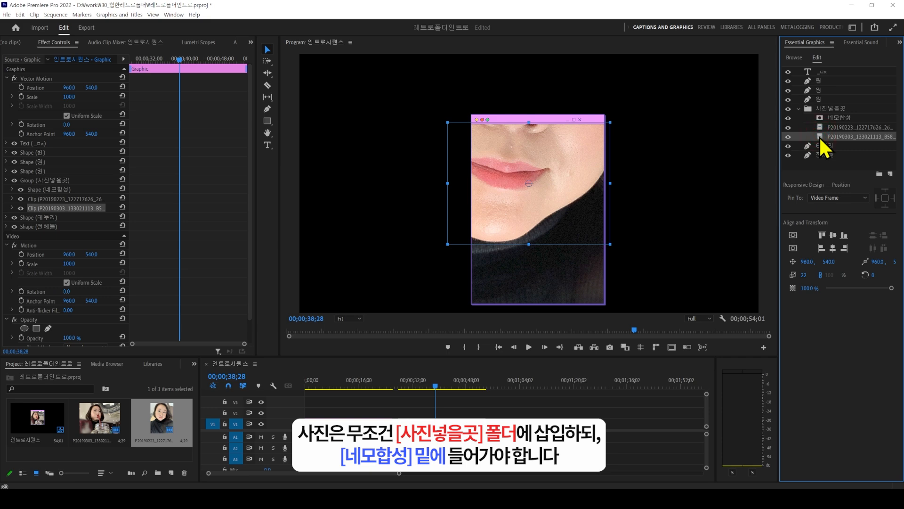
key(Delete)
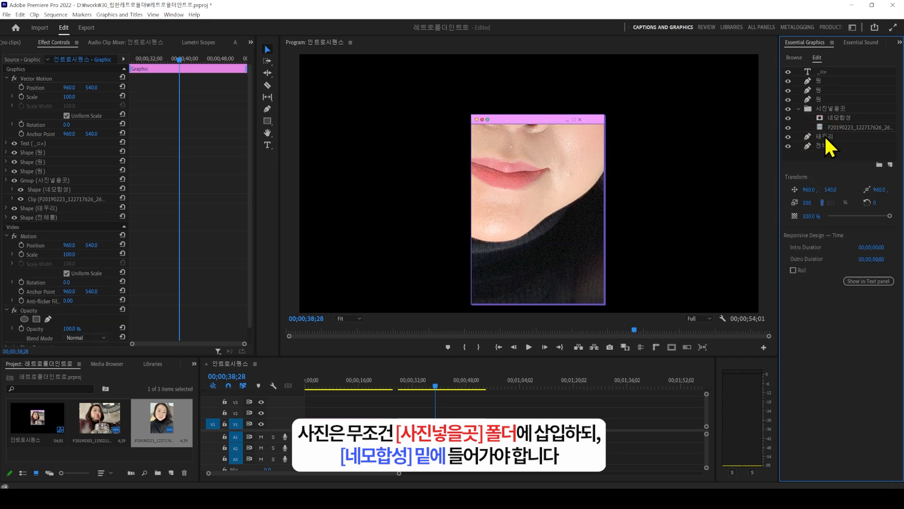
click(808, 127)
drag(804, 266, 559, 232)
- Move the window-control symbols text layer to the right end of the widened title bar, at position 1174.5, 284.9
click(445, 429)
click(444, 428)
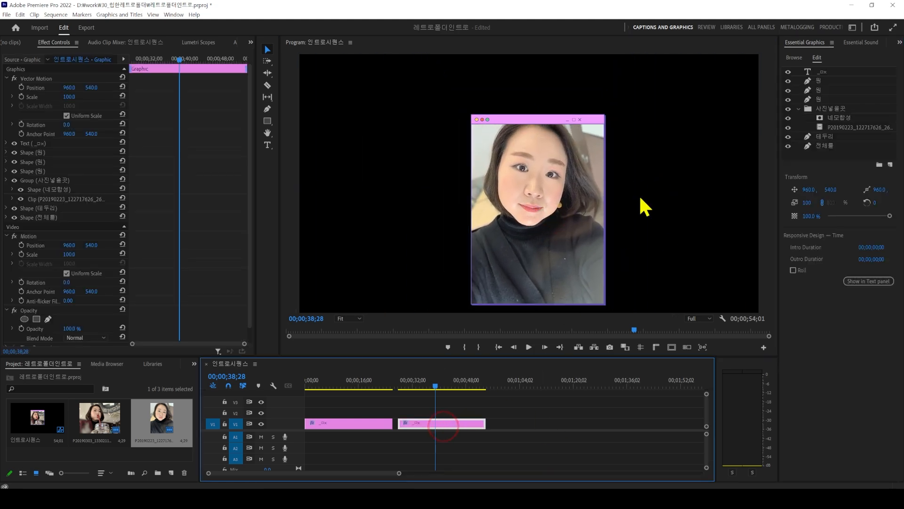
click(824, 74)
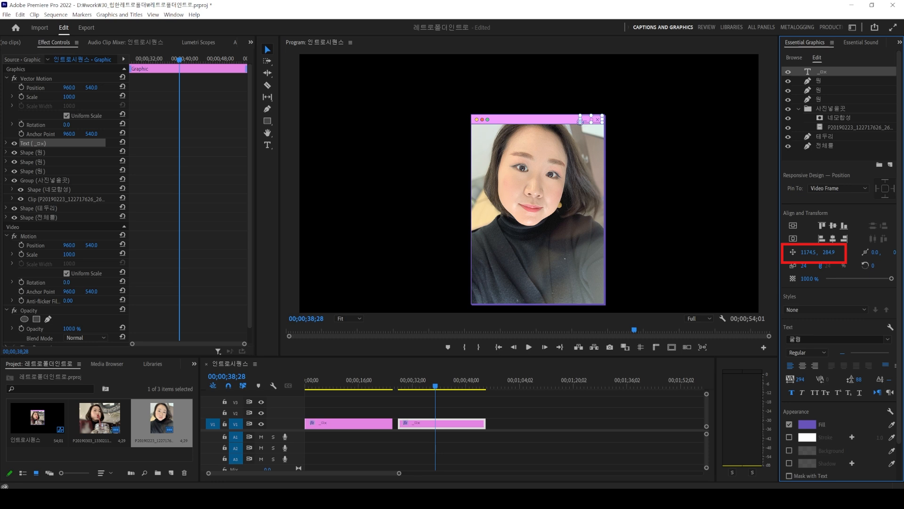
click(579, 439)
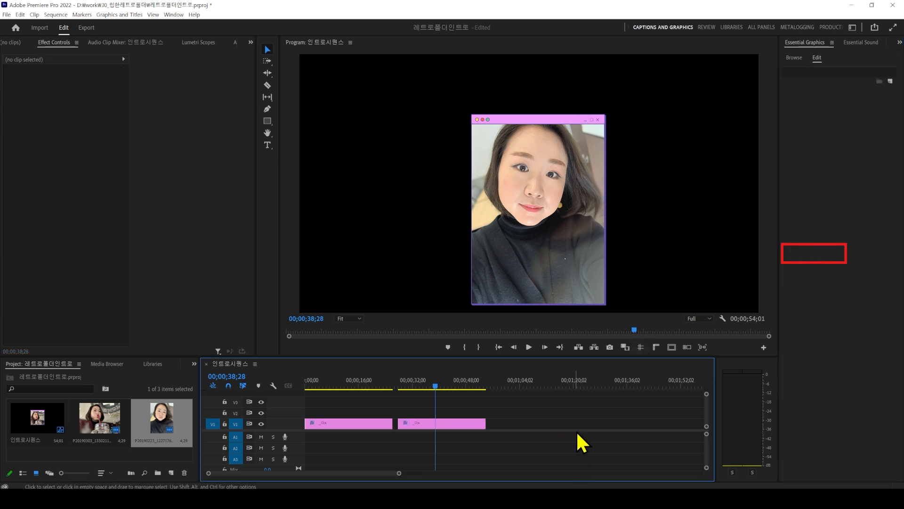
- Duplicate the second folder clip on V1 shortly after itself and select the copy with the playhead at 00;01;04;28
drag(523, 356, 523, 352)
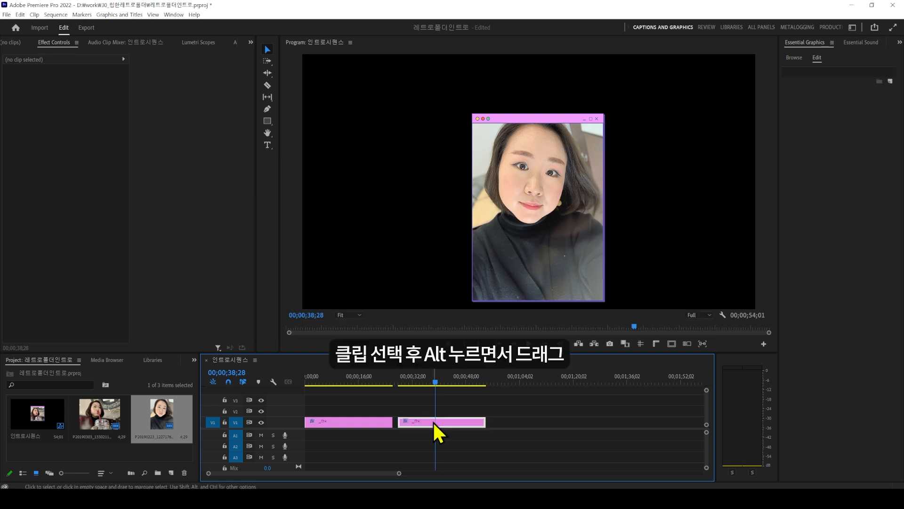
drag(437, 421, 529, 421)
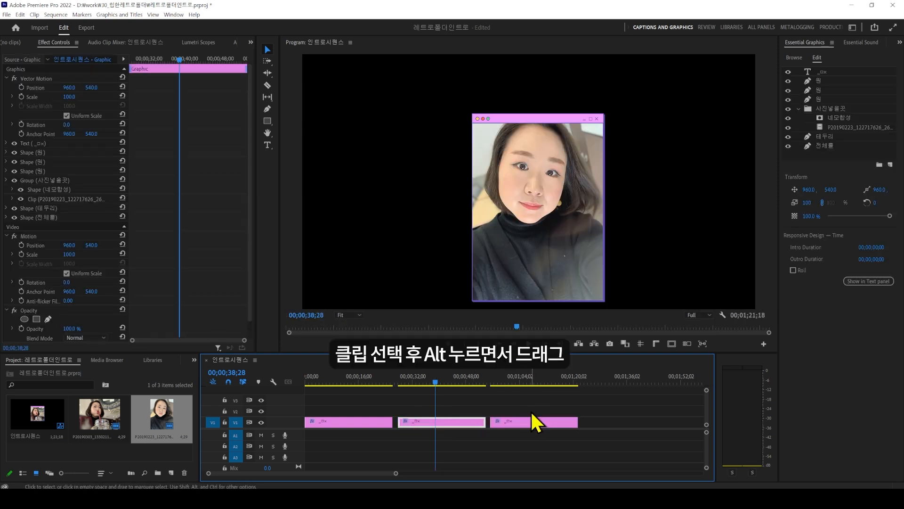
drag(454, 380, 523, 378)
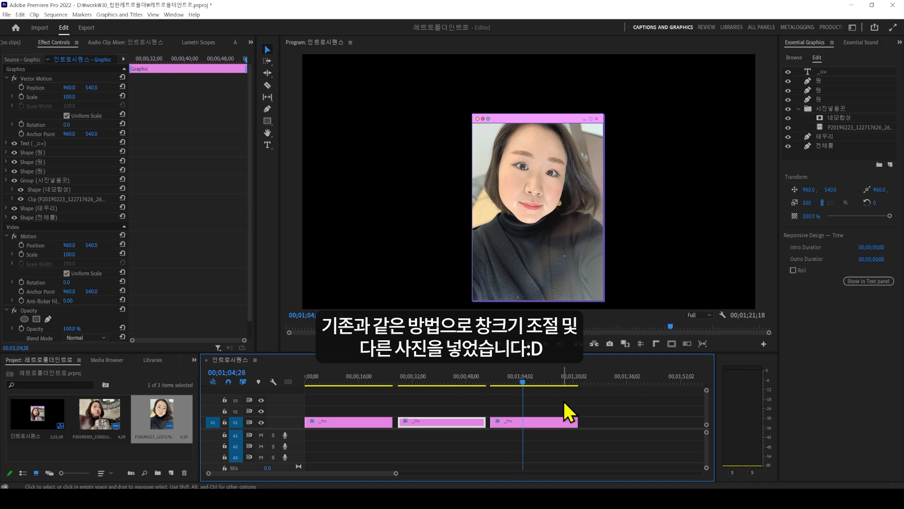
click(551, 422)
- Widen and shorten the third folder's 전체틀 shape to about 693 × 307
click(825, 146)
drag(605, 207, 636, 208)
drag(554, 301, 554, 187)
- Resize the third folder's 테두리 shape and 네모합성 mask shape to match the wide, short 전체틀 shape
click(830, 137)
drag(604, 207, 636, 208)
drag(555, 301, 554, 187)
click(838, 117)
drag(603, 212, 635, 212)
- Add the photo file starting with P20181117_171448545 as a new layer and move it into the 사진넣을곳 group beneath 네모합성
click(890, 164)
click(627, 383)
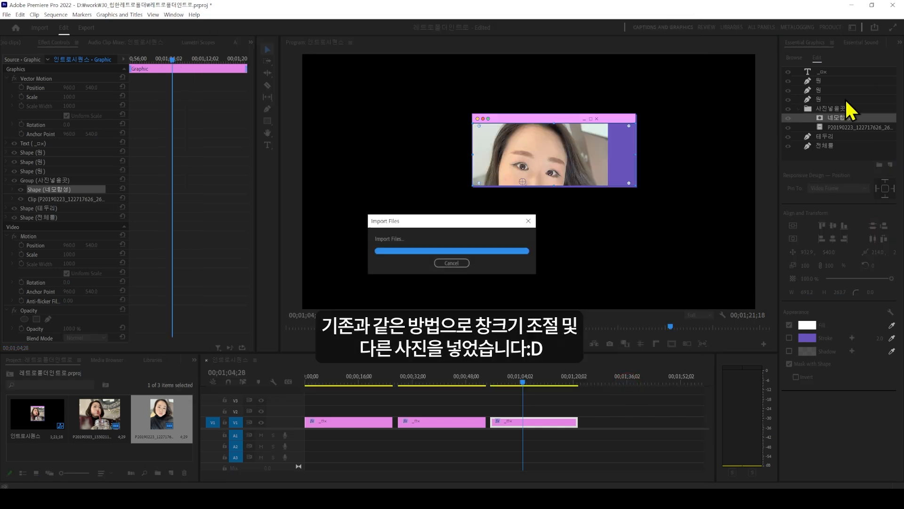
drag(857, 72, 847, 123)
- Delete the old P20190223_122717626 photo layer and fit the new photo inside the wide folder window
click(834, 138)
key(Delete)
click(838, 127)
drag(509, 155, 548, 155)
- Change the fill color of the third folder's 전체틀 shape to yellow
click(820, 146)
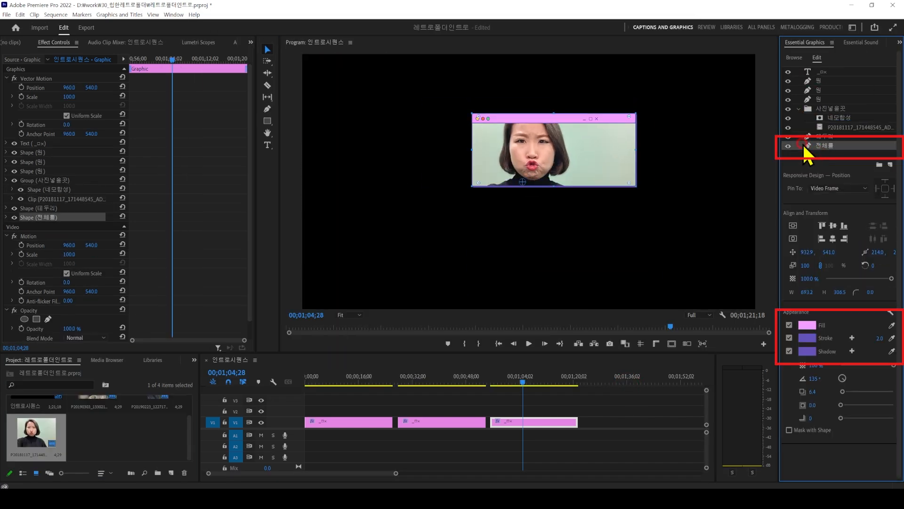
drag(668, 136, 677, 108)
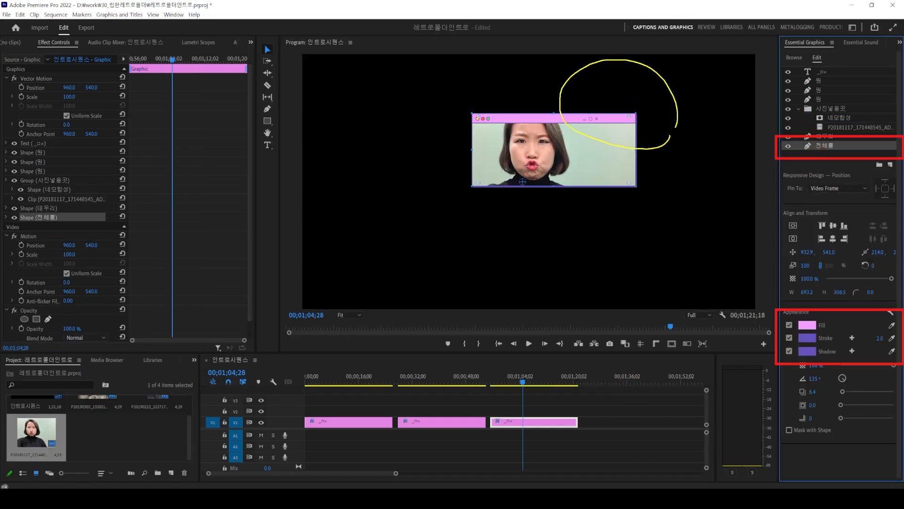
drag(646, 150, 783, 314)
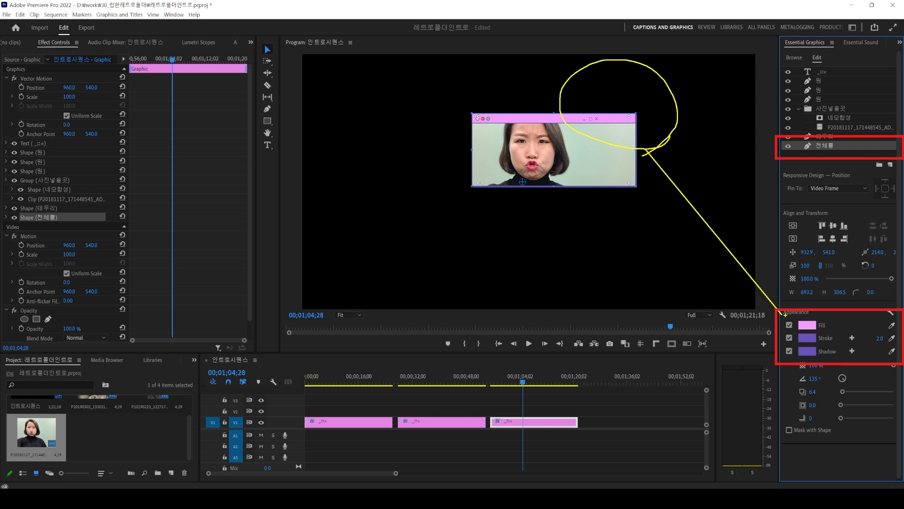
key(Escape)
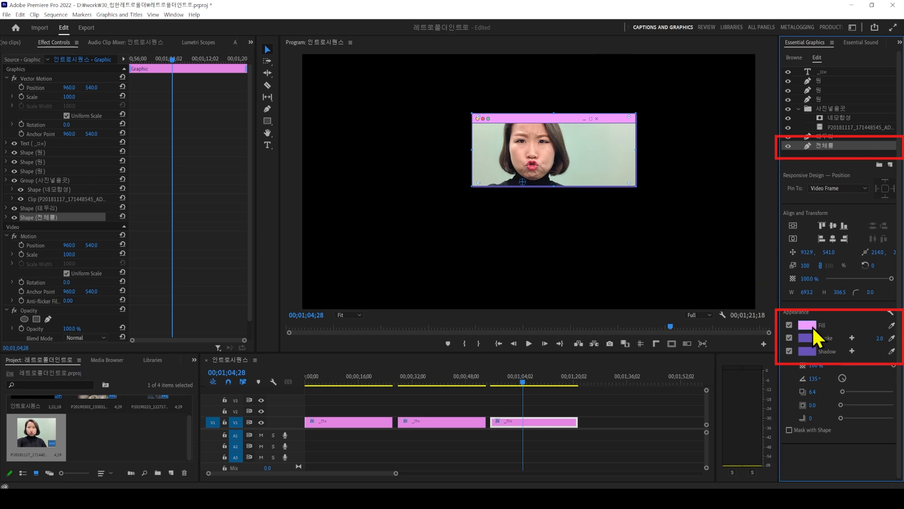
click(808, 325)
click(469, 216)
drag(430, 278, 425, 310)
click(539, 185)
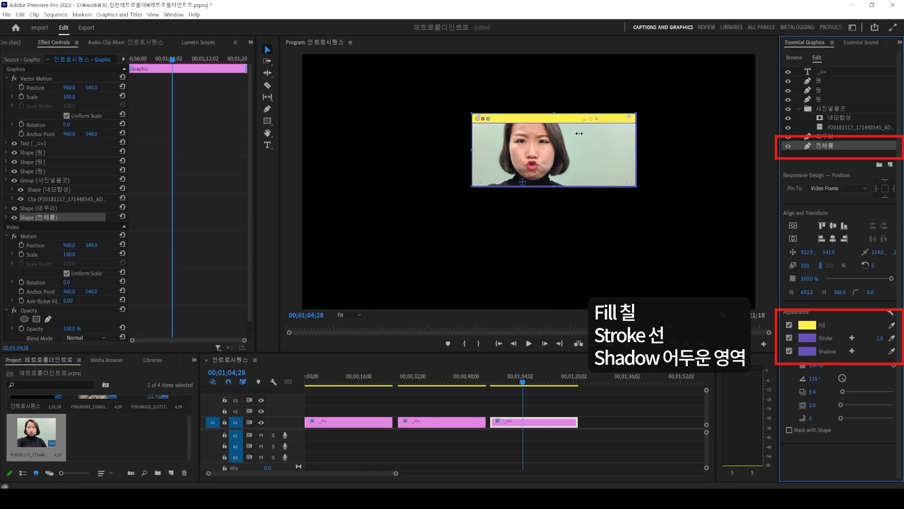
- Change the stroke color of the 전체틀 shape to light mint green
click(808, 338)
click(467, 216)
drag(467, 217, 466, 238)
drag(393, 301, 388, 306)
click(546, 185)
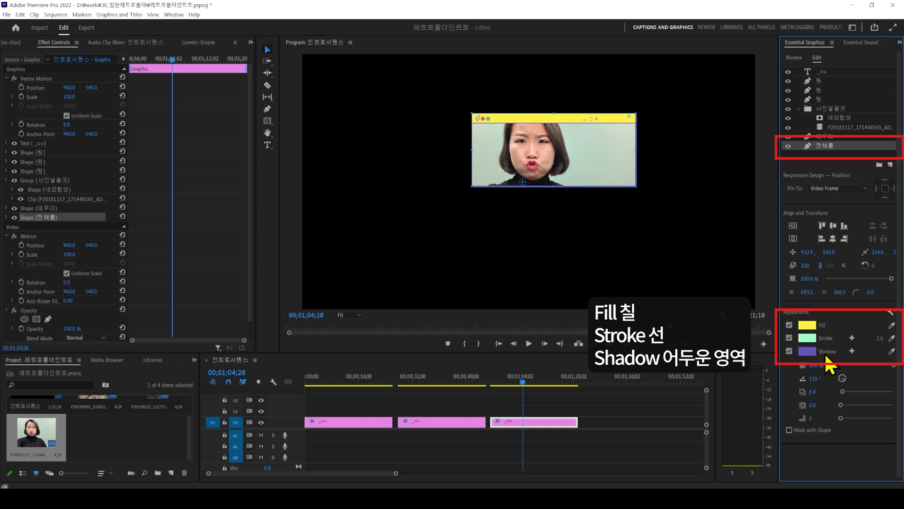
- Change the shadow color of the 전체틀 shape to the red FF5745 and deselect the shape
click(808, 352)
click(469, 194)
drag(427, 293, 427, 323)
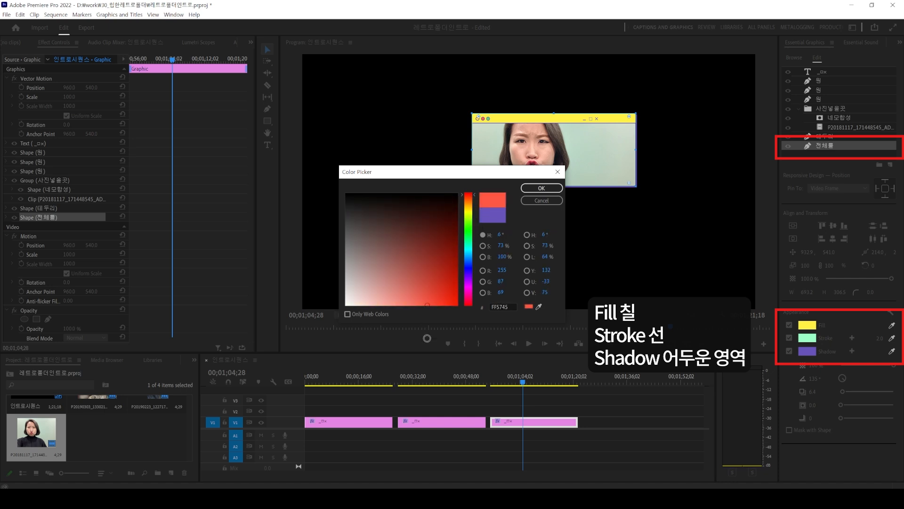
click(540, 188)
click(704, 150)
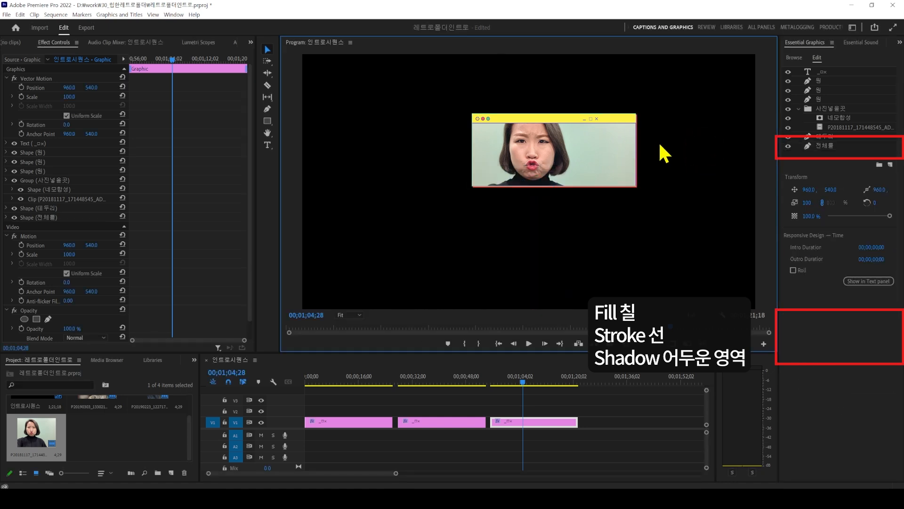
- Compare the color of the 테두리 shape with the shadow color of the 전체틀 shape
click(825, 146)
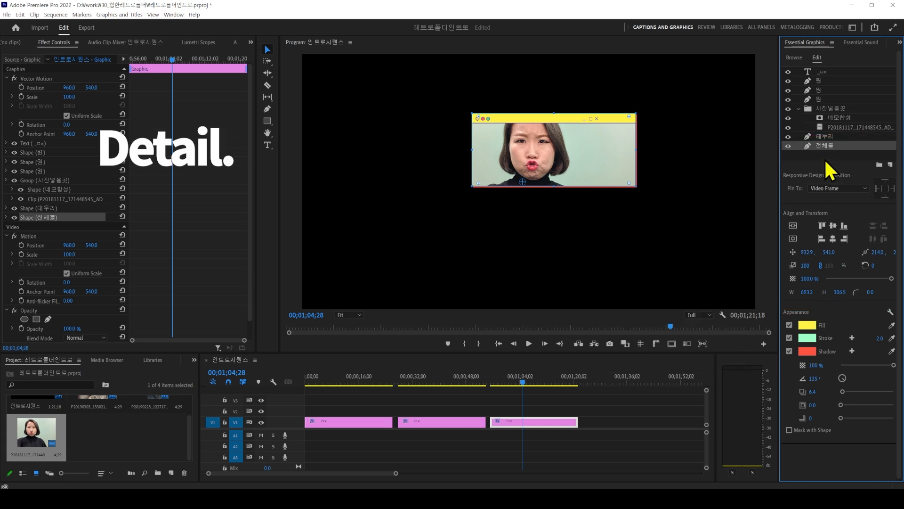
click(822, 136)
click(830, 146)
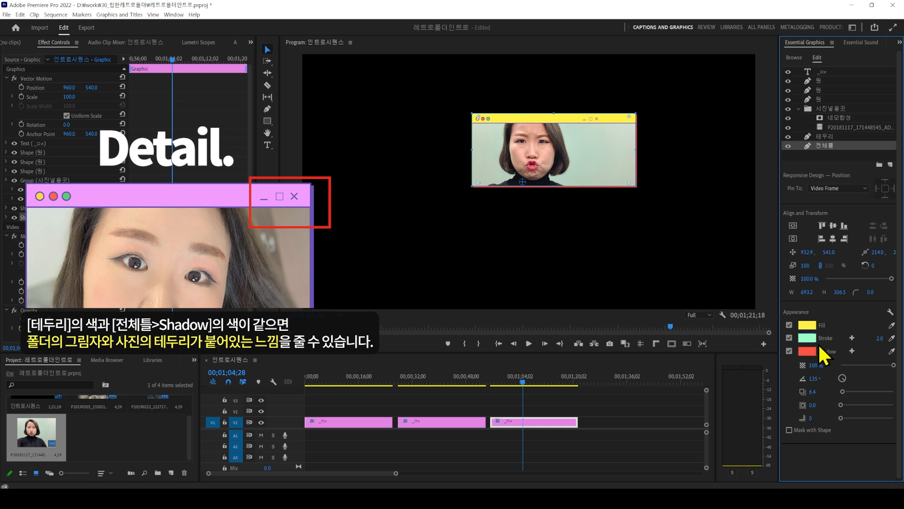
- Apply the 전체틀 shape's shadow color FF5341 to both the fill and the stroke of the 테두리 shape
click(808, 352)
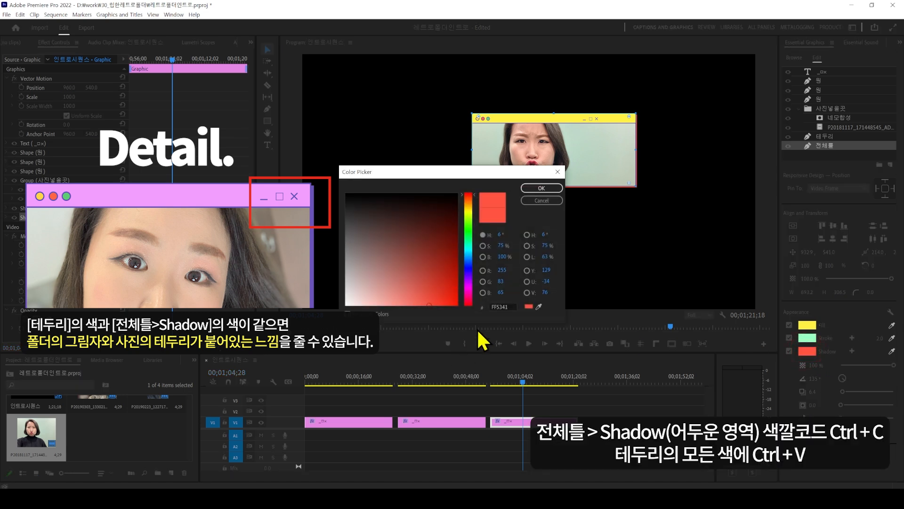
click(549, 188)
click(821, 136)
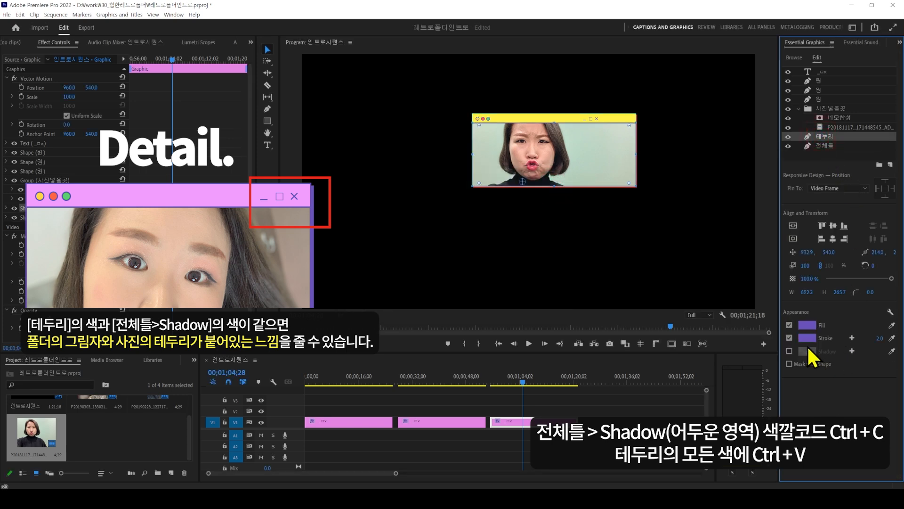
click(807, 325)
click(502, 312)
text(FF5341)
click(548, 189)
click(807, 338)
click(537, 188)
click(710, 179)
- Check the yellow folder's border and shadow colors in a maximized program preview, then restore the layout
key(grave)
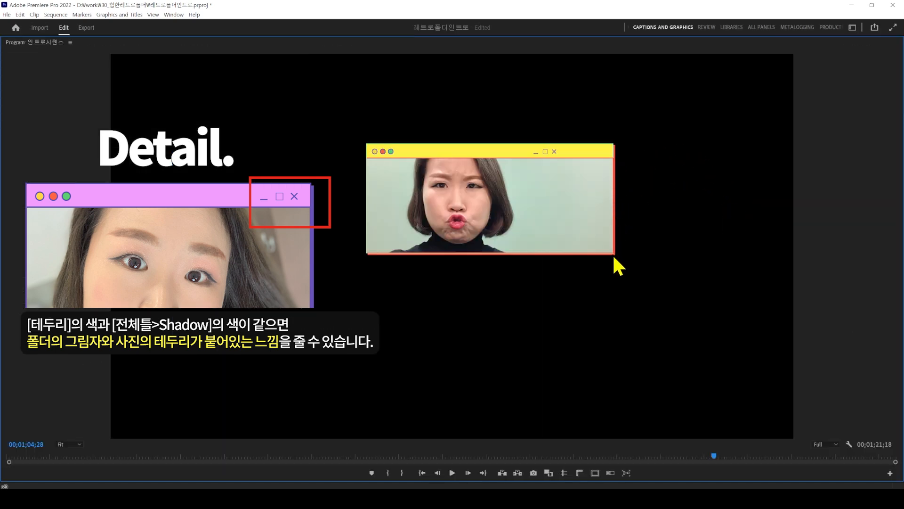
key(grave)
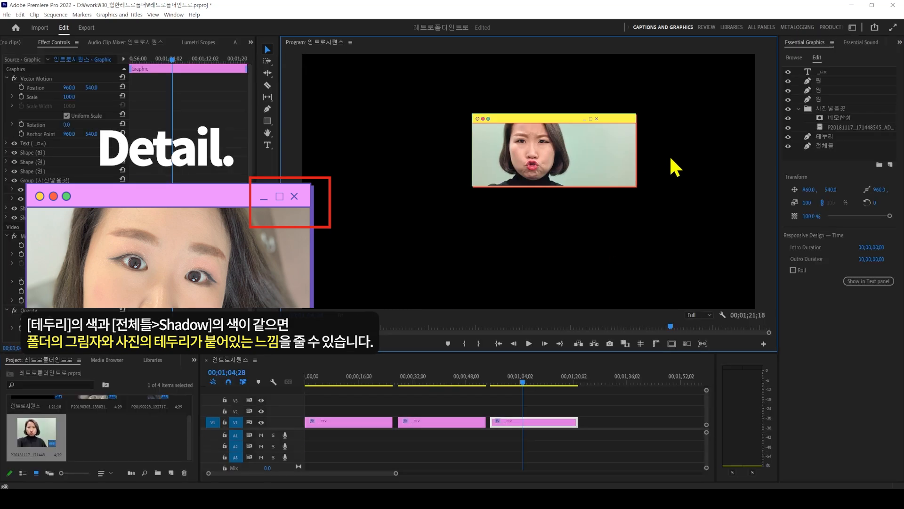
click(670, 158)
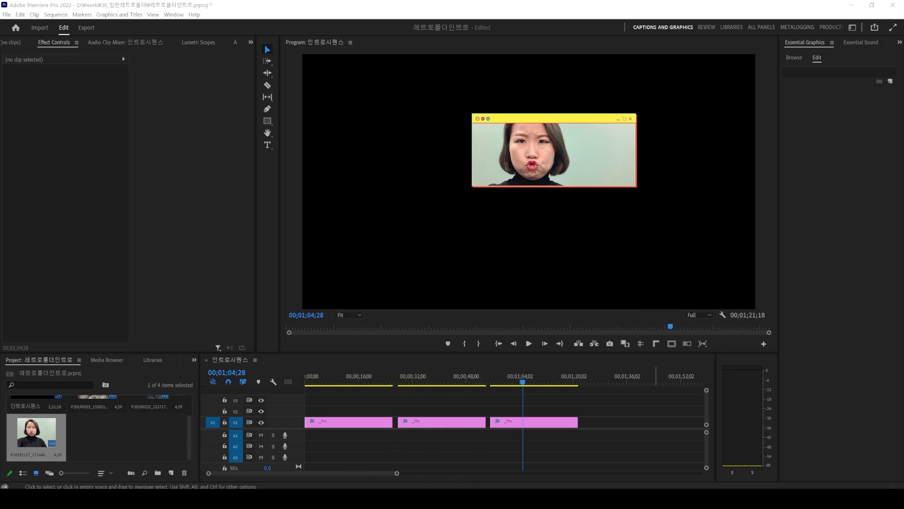
- Enlarge the timeline area and stack the three folder graphics on tracks V1 to V3 at the third clip's time
click(656, 414)
click(538, 421)
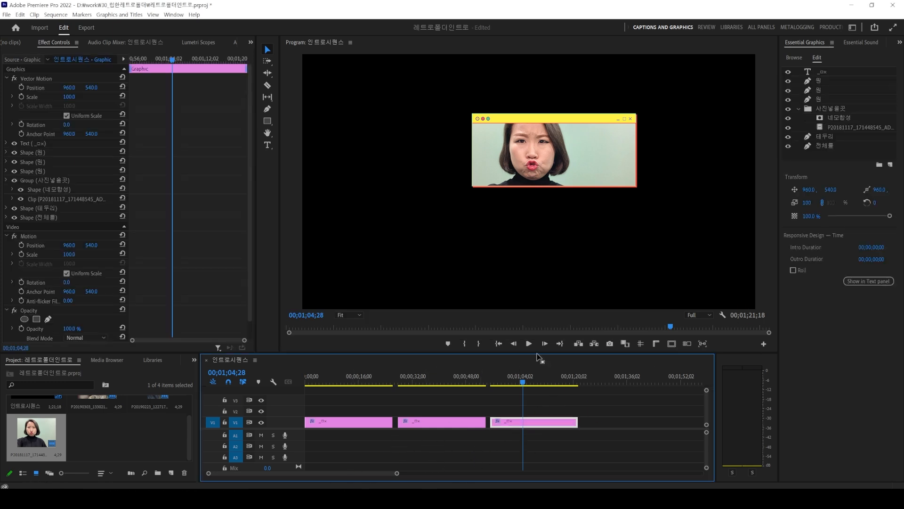
drag(538, 353, 538, 269)
drag(522, 379, 525, 358)
drag(463, 380, 547, 370)
drag(349, 380, 534, 379)
click(561, 417)
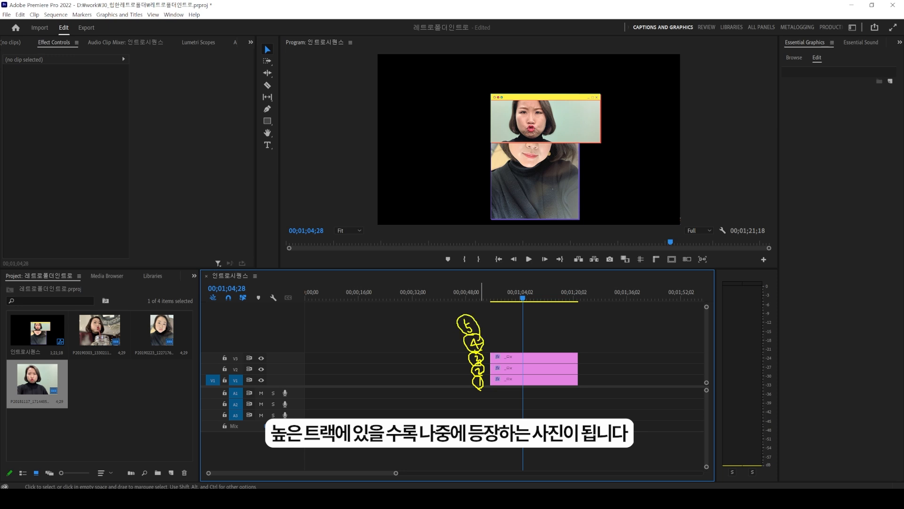
- Add two more folder graphics on tracks V4 and V5 and move the five-clip stack further along the timeline
drag(541, 374, 547, 355)
click(612, 416)
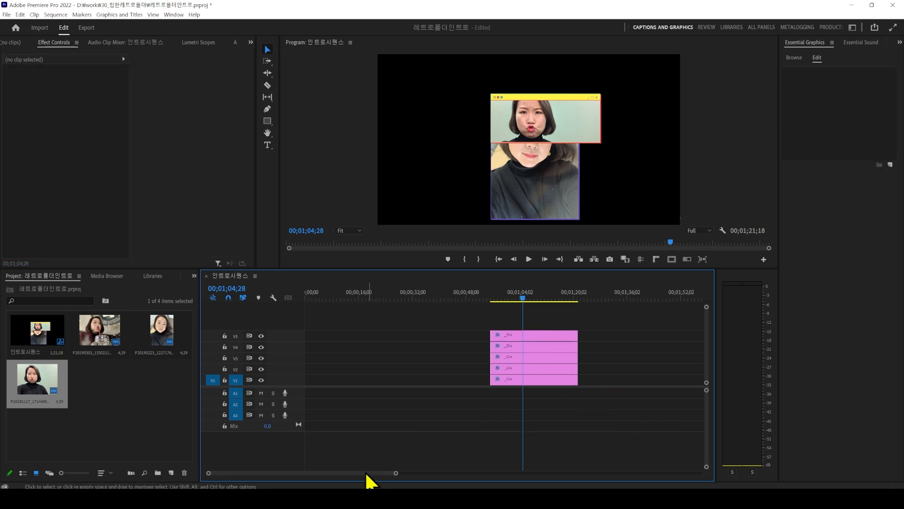
drag(570, 413, 642, 342)
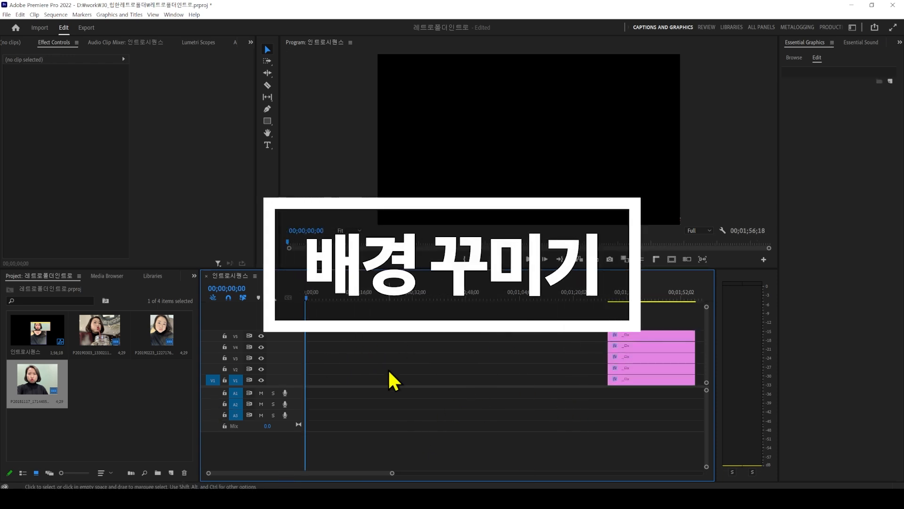
- Create a 1920 x 1080 coral red Color Matte and place it on track V1 at the sequence start
click(149, 411)
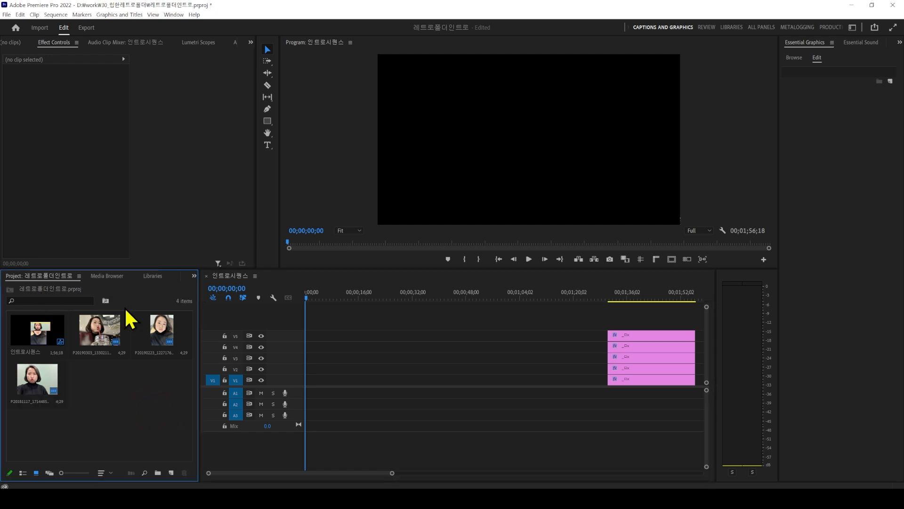
click(172, 477)
click(210, 440)
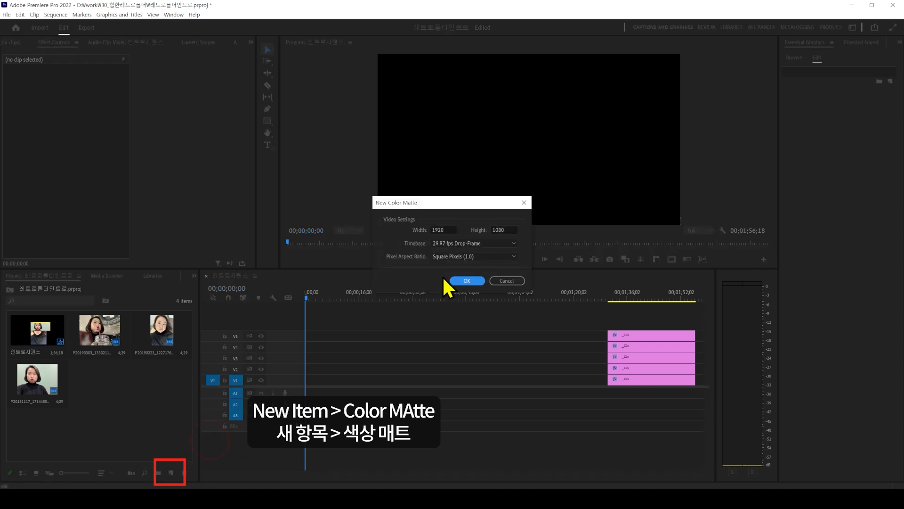
click(466, 281)
click(430, 287)
click(541, 188)
click(435, 264)
drag(99, 381, 372, 377)
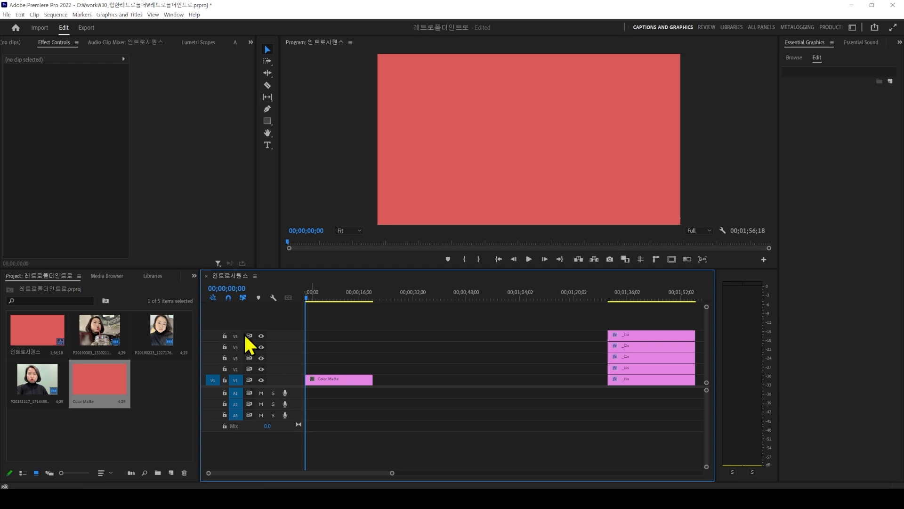
- Search the effects for "ramp" and apply the Ramp effect to the Color Matte clip
drag(198, 292, 249, 292)
click(220, 277)
click(54, 287)
text(ramp)
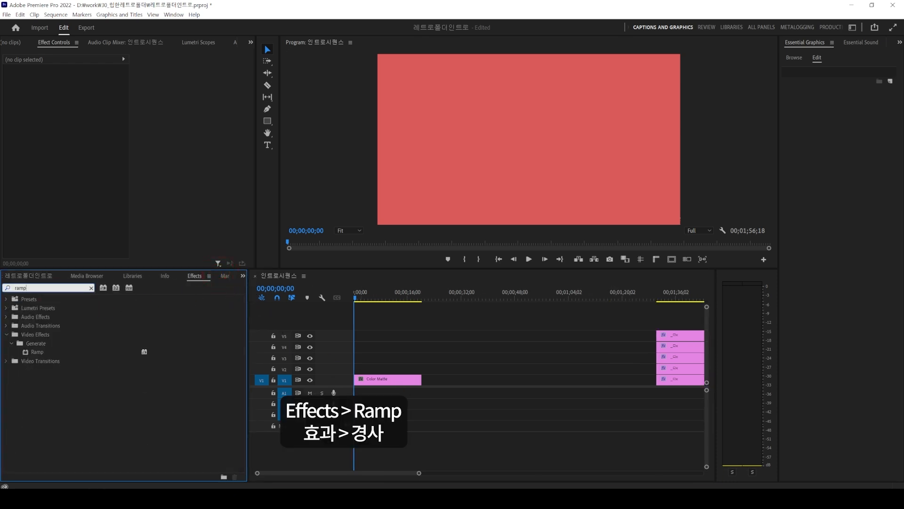
click(40, 352)
drag(117, 351, 382, 380)
- Set the Ramp effect's start color to mint green 91FFDD and its end color to light pink
drag(250, 115, 251, 151)
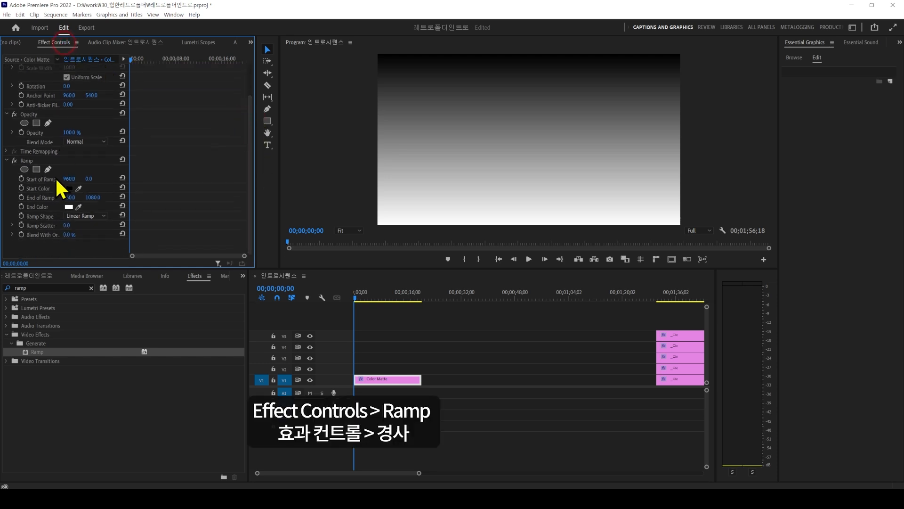
click(28, 161)
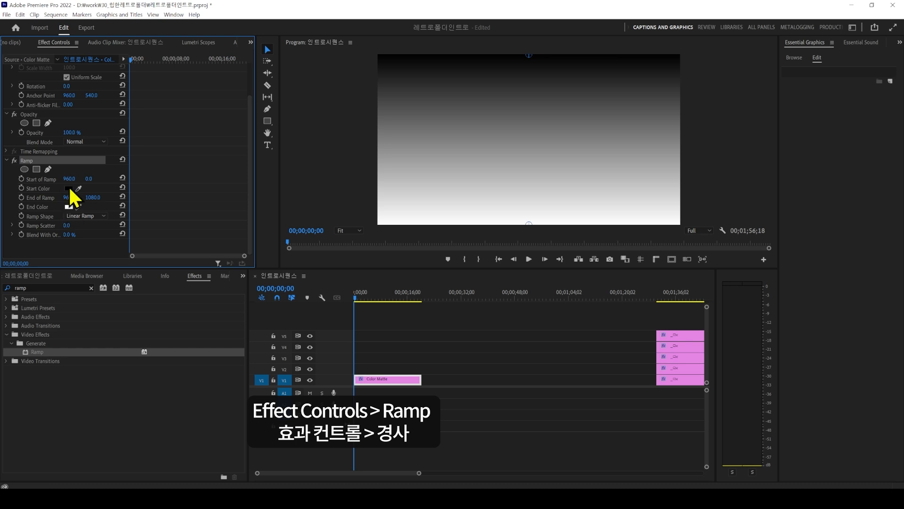
click(69, 187)
click(469, 244)
drag(407, 287, 394, 309)
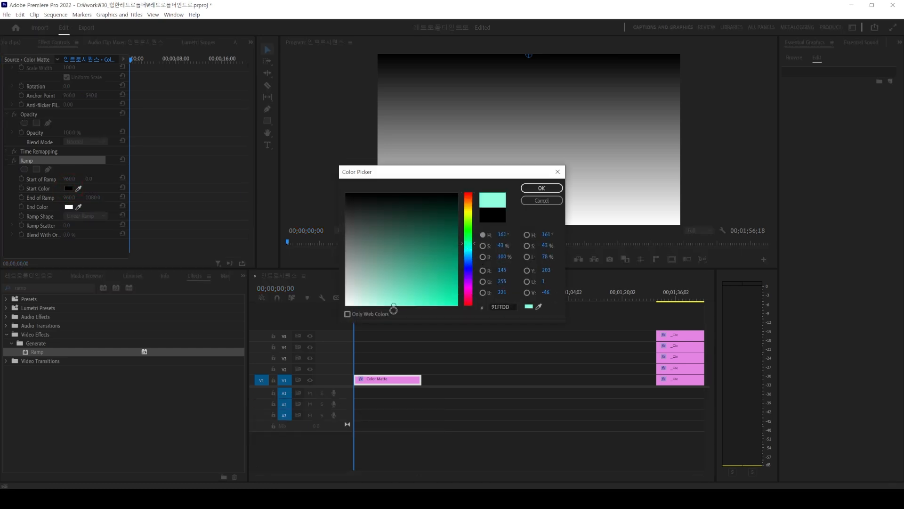
click(69, 207)
drag(468, 251, 389, 314)
key(Return)
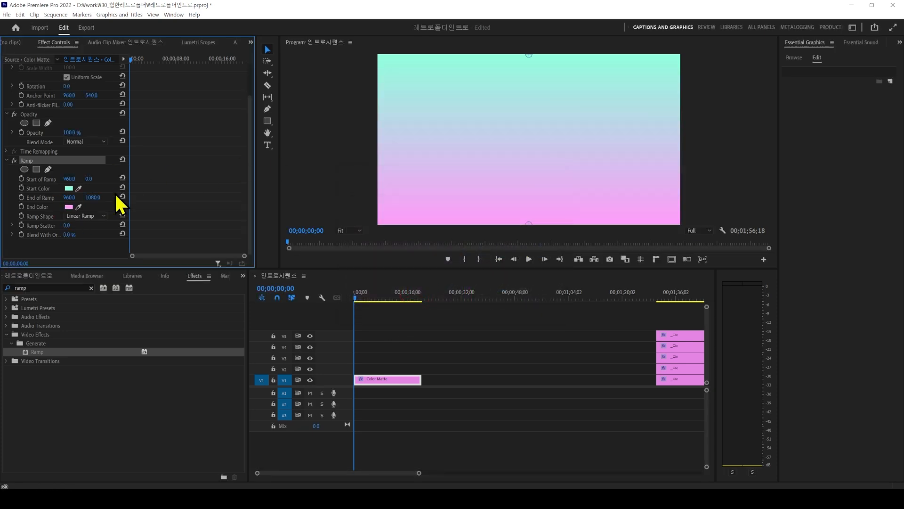
- Intensify the Ramp gradient to a more saturated mint green start and magenta pink end
click(69, 207)
drag(432, 281, 416, 316)
key(Return)
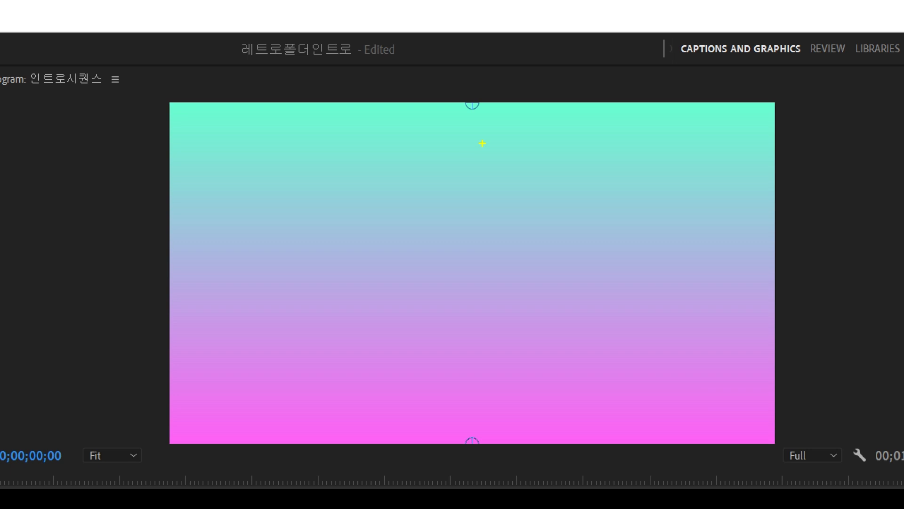
- Make the gradient diagonal by moving the Ramp start point to about 257, 50 and the end point to about 1598, 1013
mouse_move(486, 143)
mouse_down()
mouse_move(497, 102)
mouse_move(466, 186)
mouse_up()
mouse_move(491, 461)
mouse_down()
mouse_move(423, 445)
mouse_move(500, 487)
mouse_up()
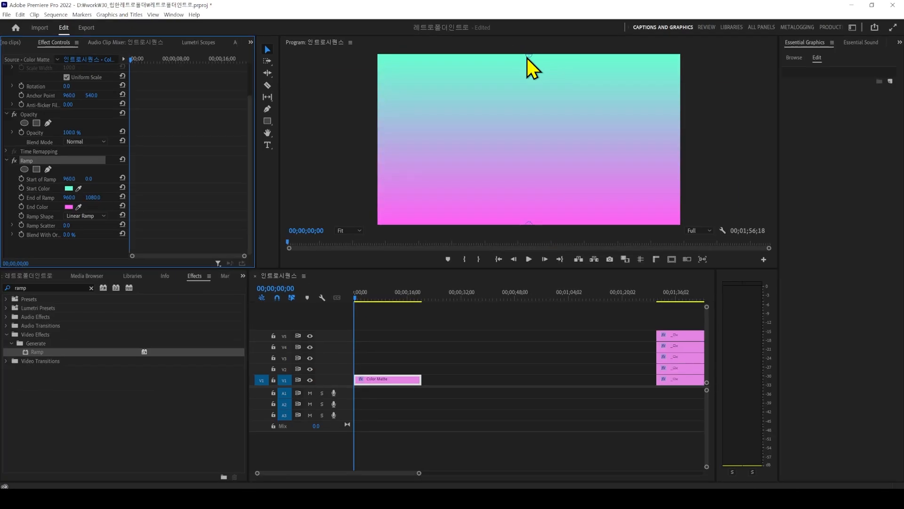
drag(470, 108, 214, 122)
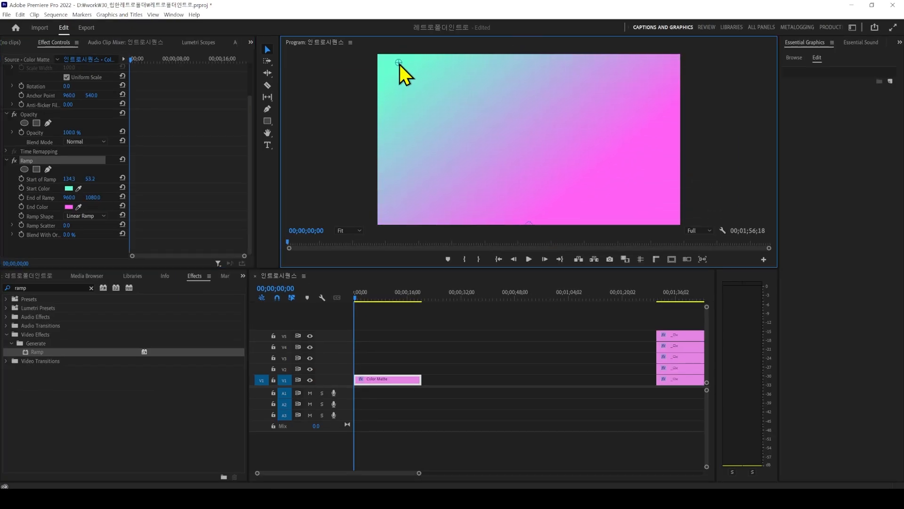
drag(534, 224, 650, 210)
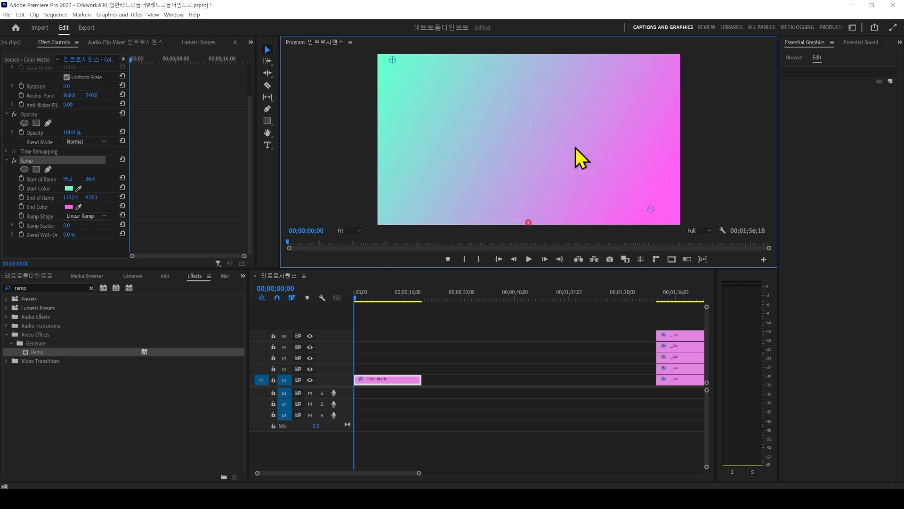
drag(398, 65, 418, 83)
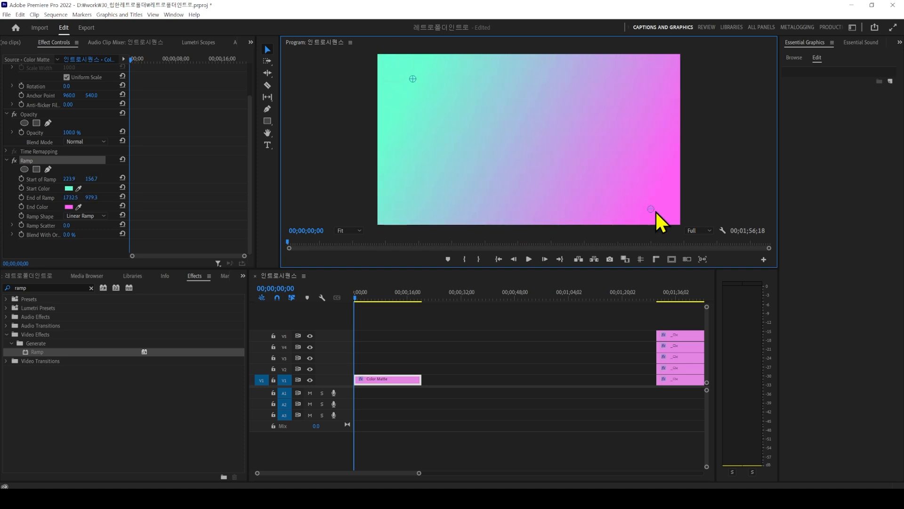
drag(626, 216, 630, 214)
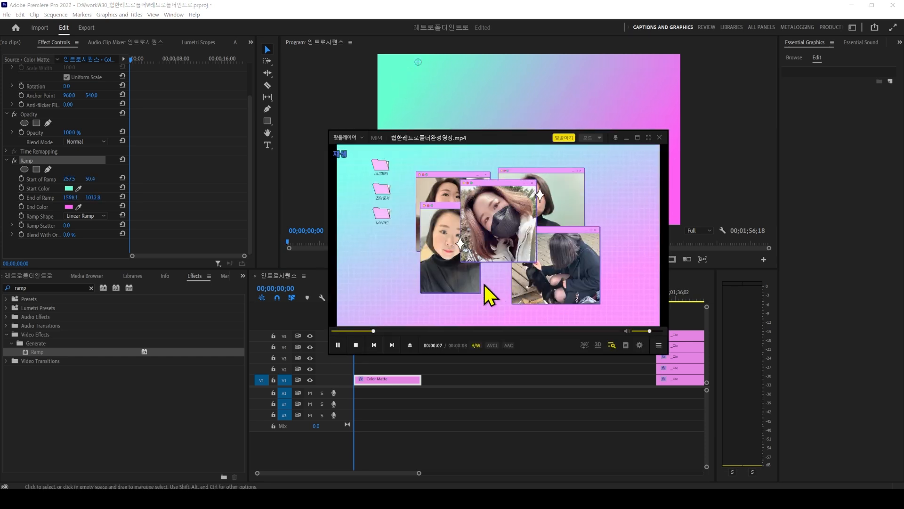
- Pause the finished reference video, search the effects for "grid" and apply the Grid effect to the Color Matte clip
click(499, 293)
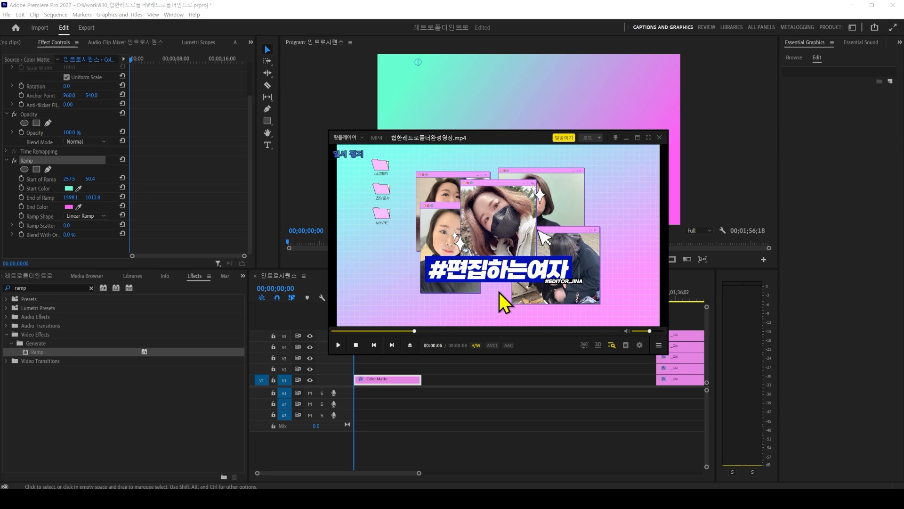
click(189, 276)
drag(53, 286, 1, 294)
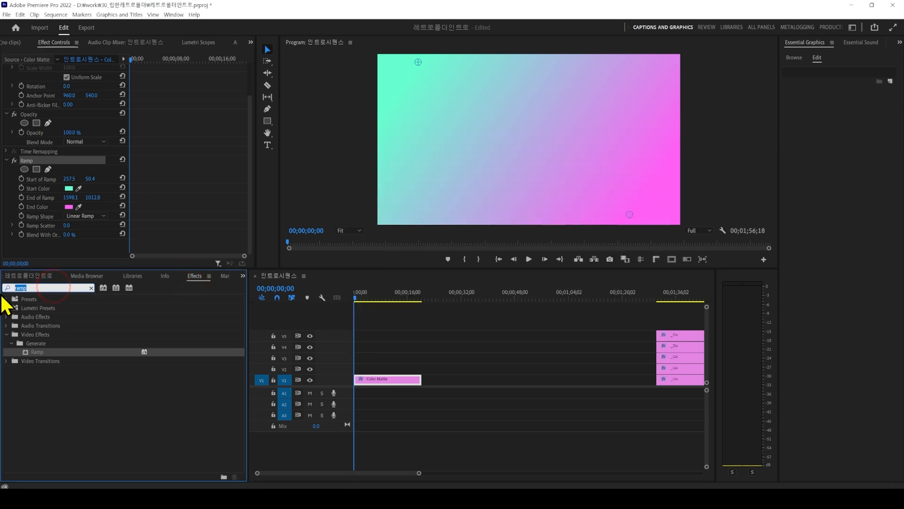
text(grid)
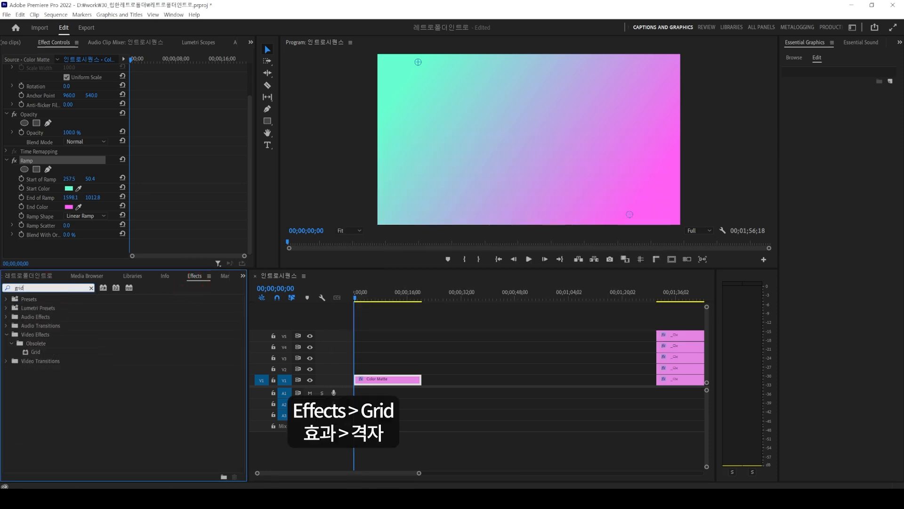
click(43, 352)
drag(35, 353, 393, 383)
- Set the Grid effect's Size From option to Width Slider and its width to 40
click(54, 43)
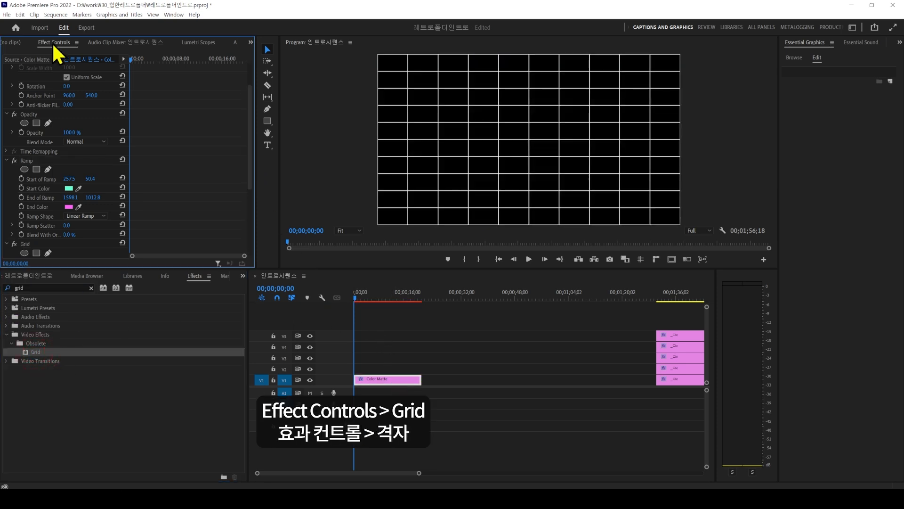
scroll(247, 108, down, 5)
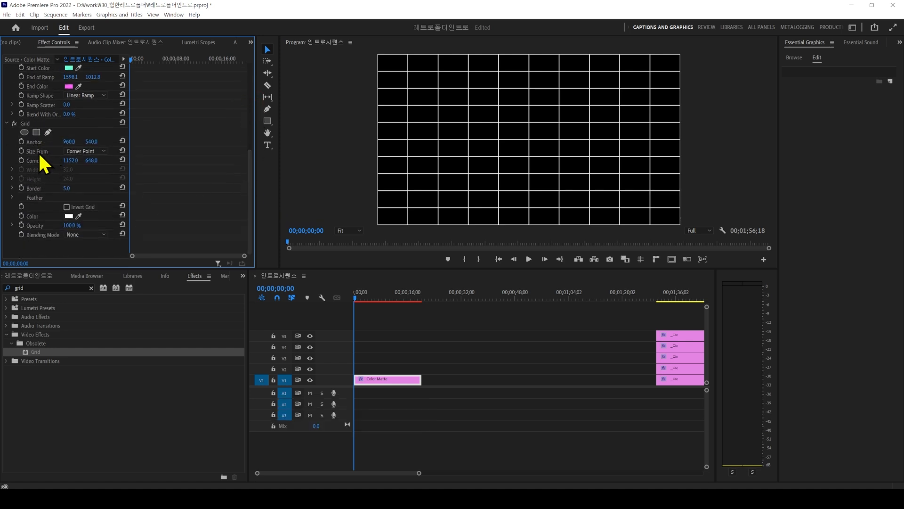
click(80, 152)
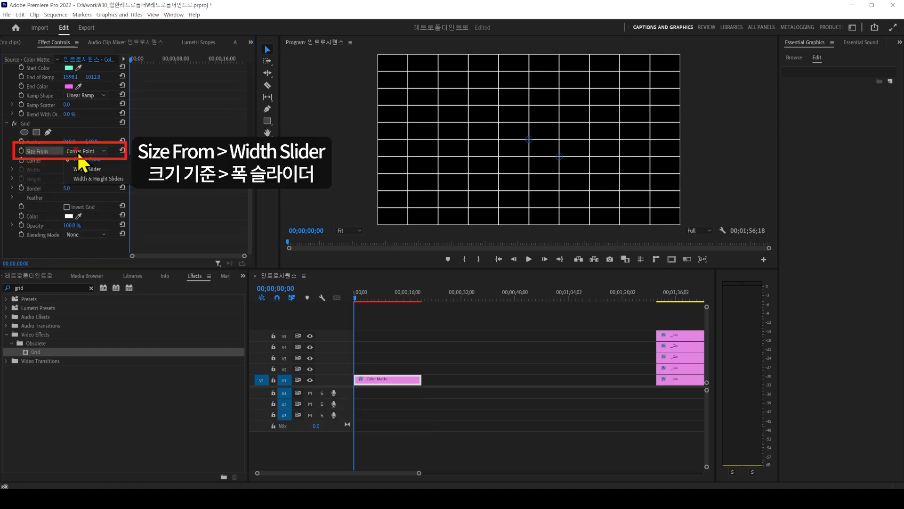
click(101, 170)
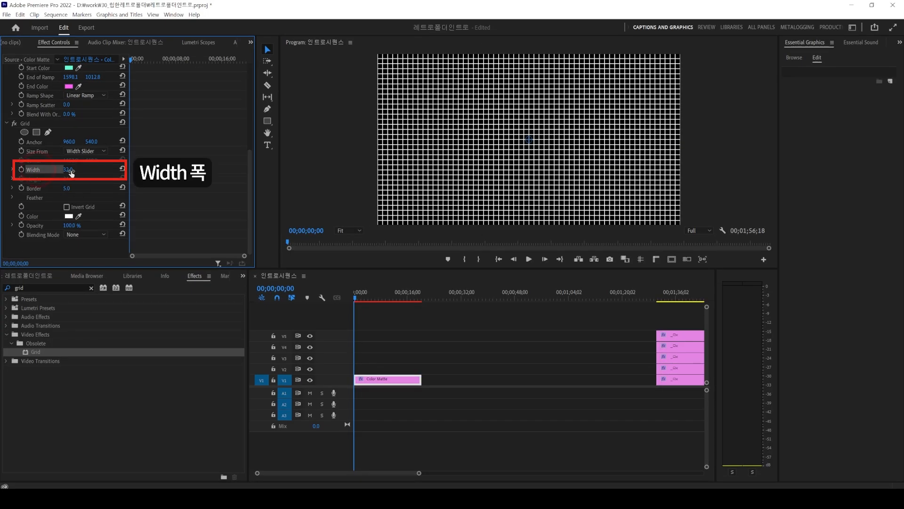
mouse_move(69, 169)
mouse_down()
mouse_move(142, 170)
mouse_move(73, 169)
mouse_up()
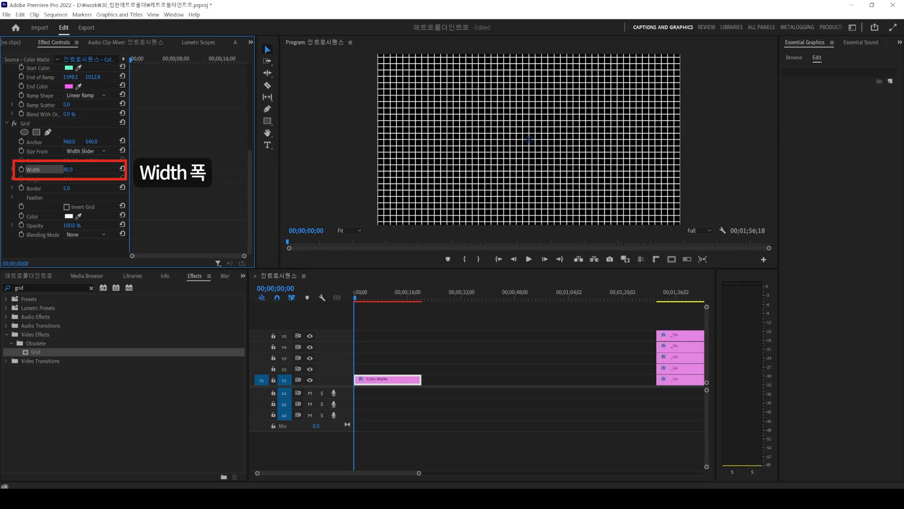
- Set the Grid effect's blending mode to Normal and its opacity to 17%
click(89, 235)
click(89, 253)
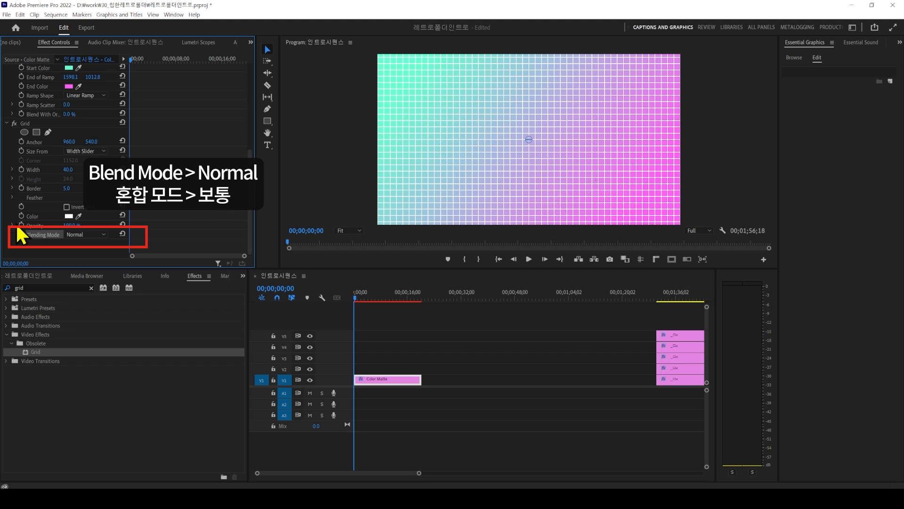
drag(72, 225, 41, 225)
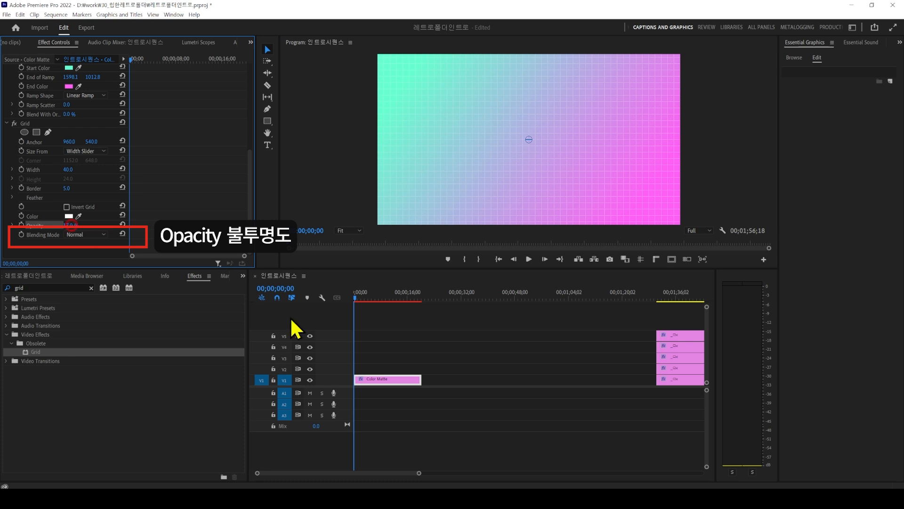
- Try shifting the Grid effect's anchor to 899, 540 and undo the shift
click(37, 141)
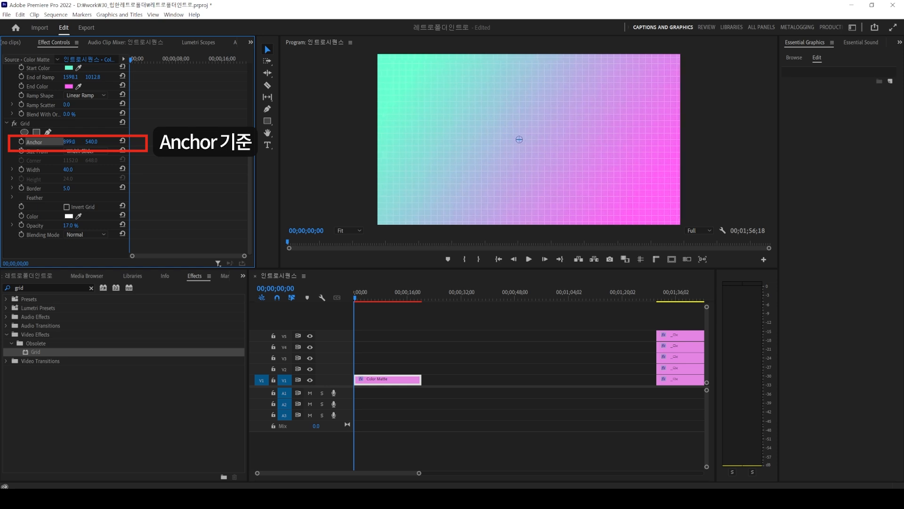
key(ctrl+z)
mouse_move(356, 296)
mouse_down()
mouse_move(392, 292)
mouse_move(341, 293)
mouse_up()
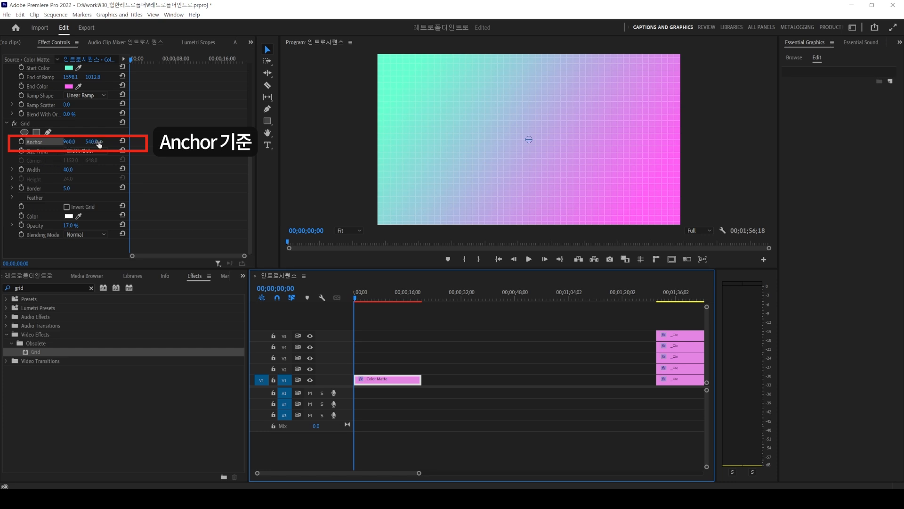
- Keyframe the Grid effect's anchor at the clip start and shift it horizontally to 817 at 00;00;05;00
click(22, 141)
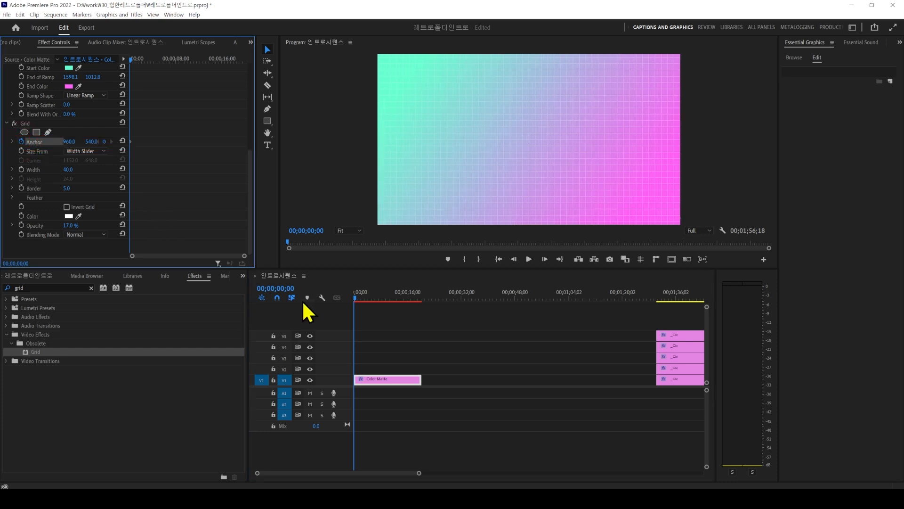
click(285, 290)
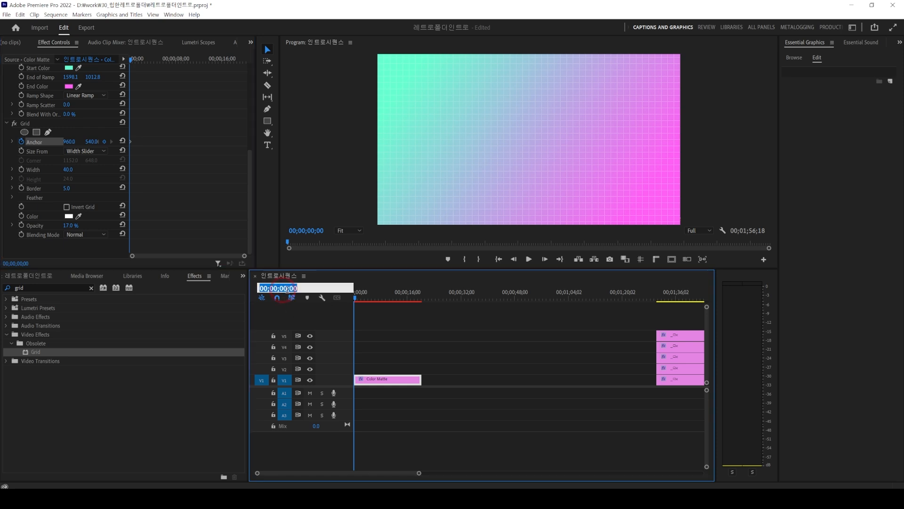
click(286, 289)
key(Return)
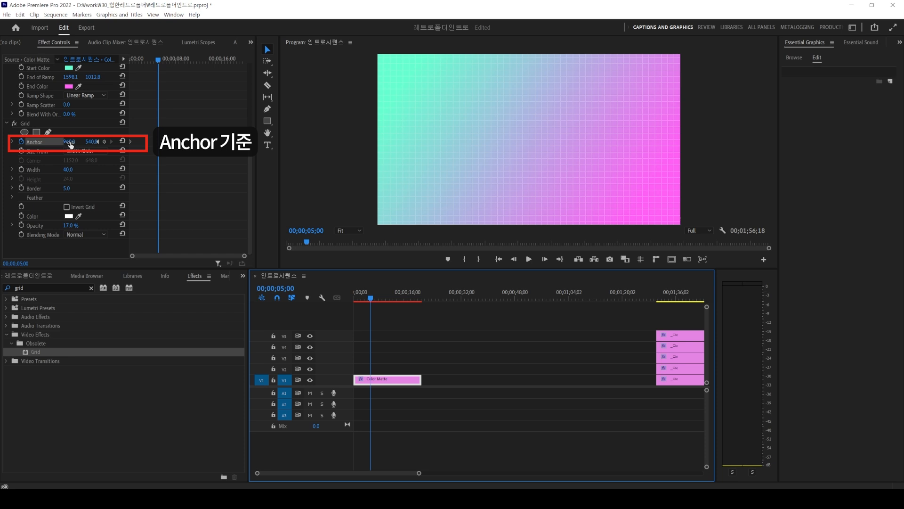
drag(69, 145, 62, 145)
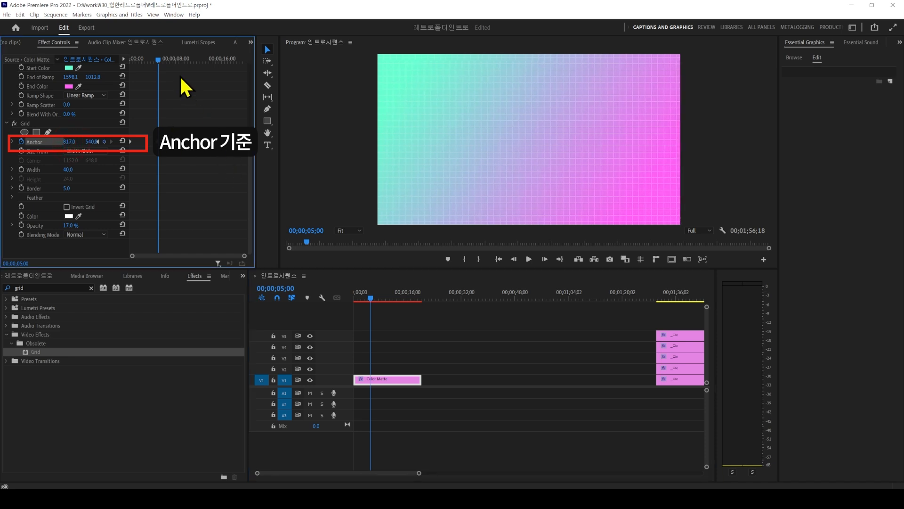
- Play and scrub through the first five seconds to check the grid's movement
drag(158, 60, 122, 58)
key(space)
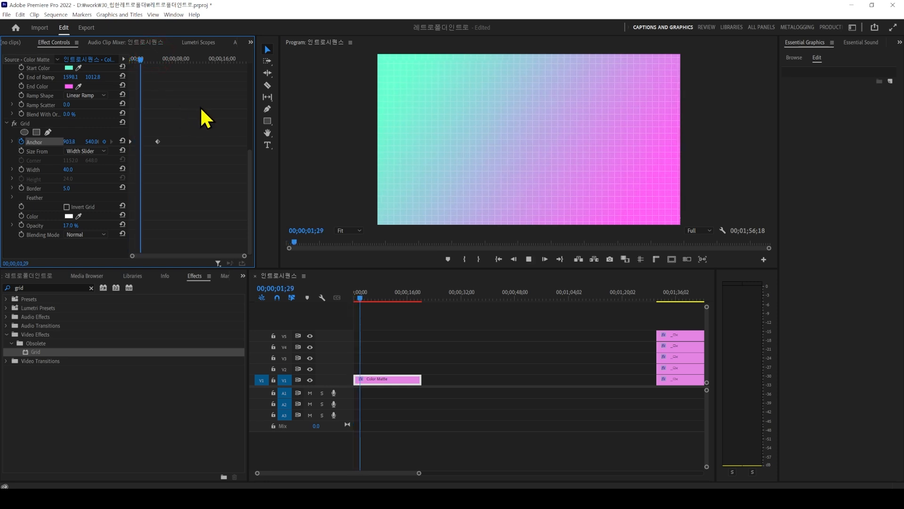
drag(141, 58, 149, 58)
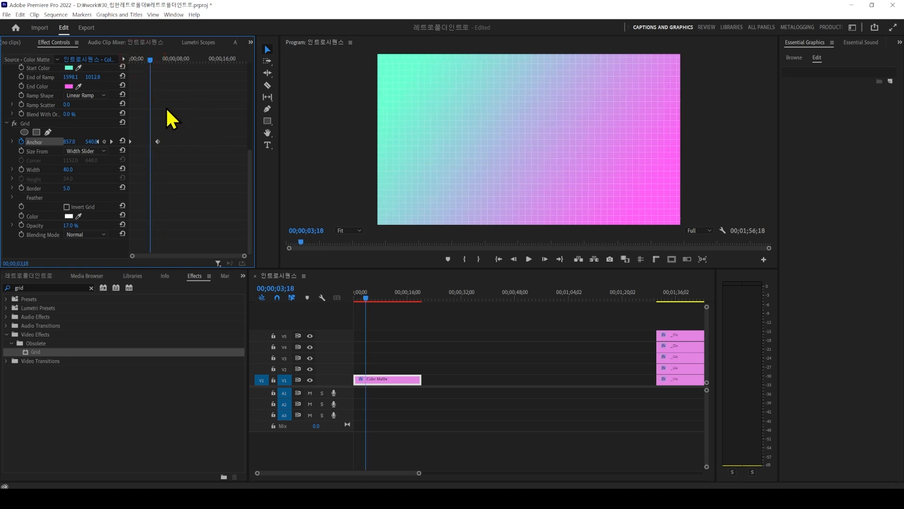
mouse_move(144, 60)
mouse_down()
mouse_move(137, 58)
mouse_move(147, 60)
mouse_up()
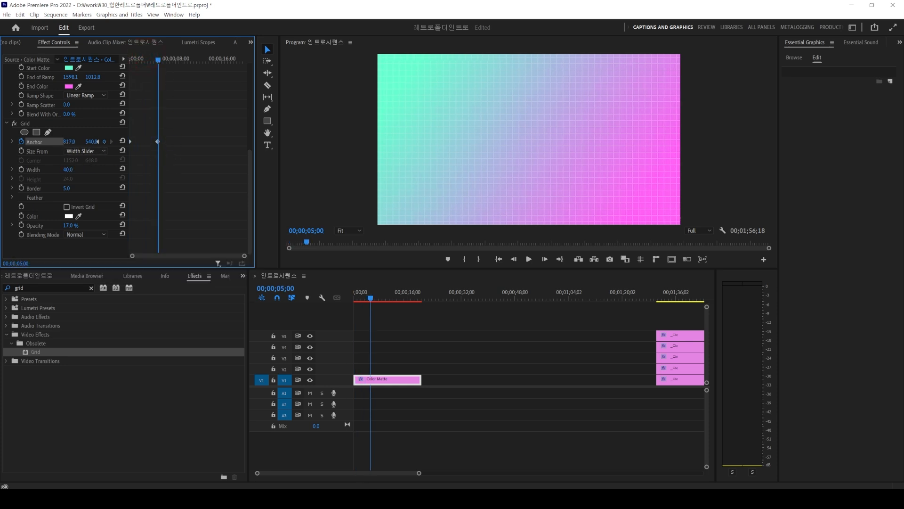
- Set the horizontal anchor of the Grid's five-second keyframe to 210 and replay the animation from the start
drag(69, 141, 440, 121)
key(Home)
key(space)
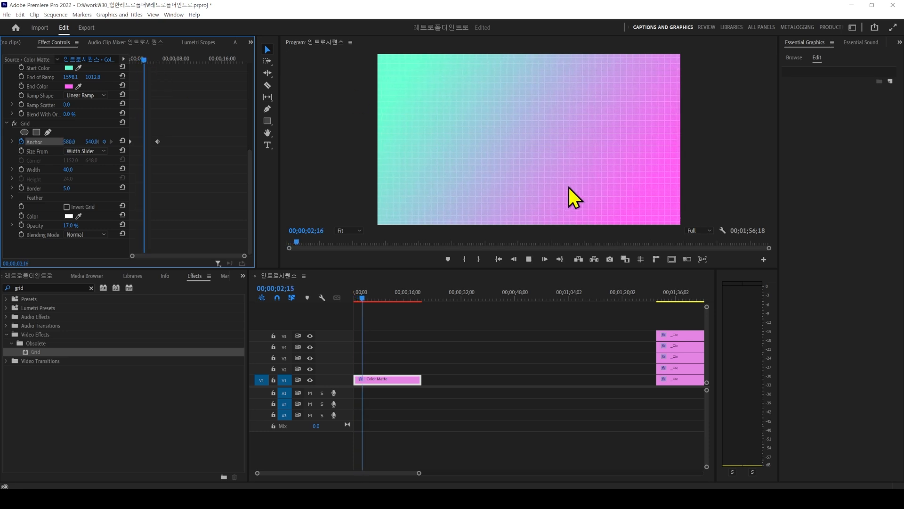
click(158, 56)
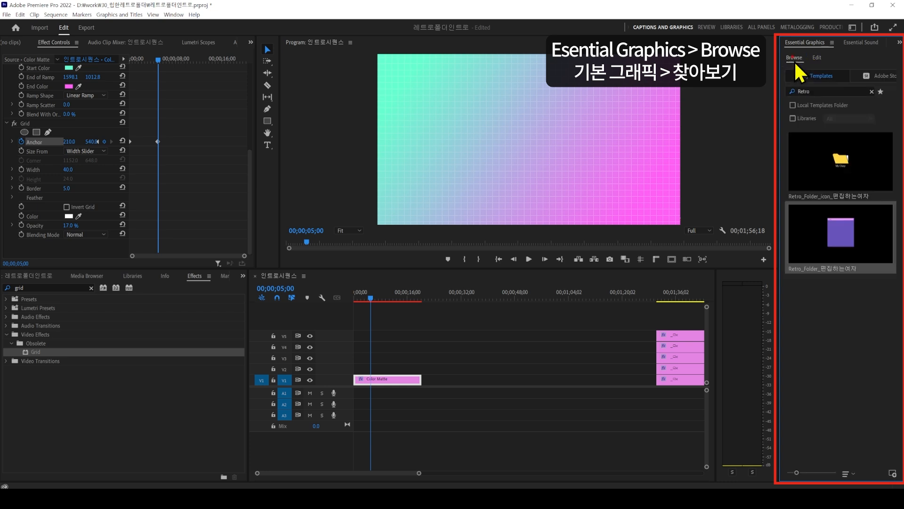
- Add the Retro_Folder_icon template to V2 at the sequence start and extend it to the Color Matte's length
click(832, 167)
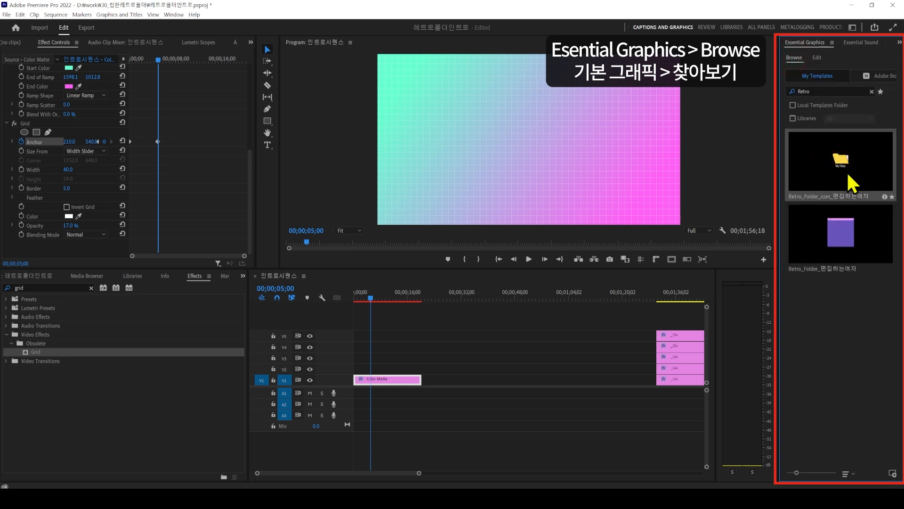
drag(837, 173, 353, 372)
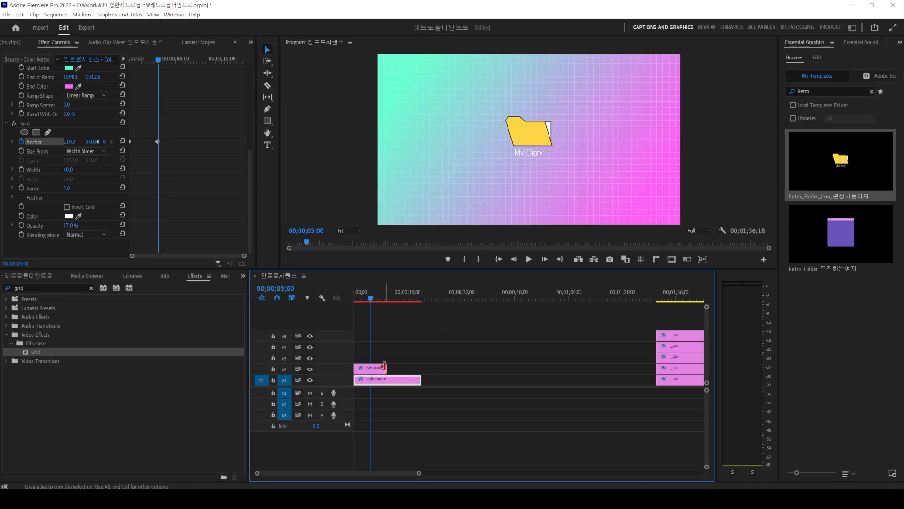
click(386, 369)
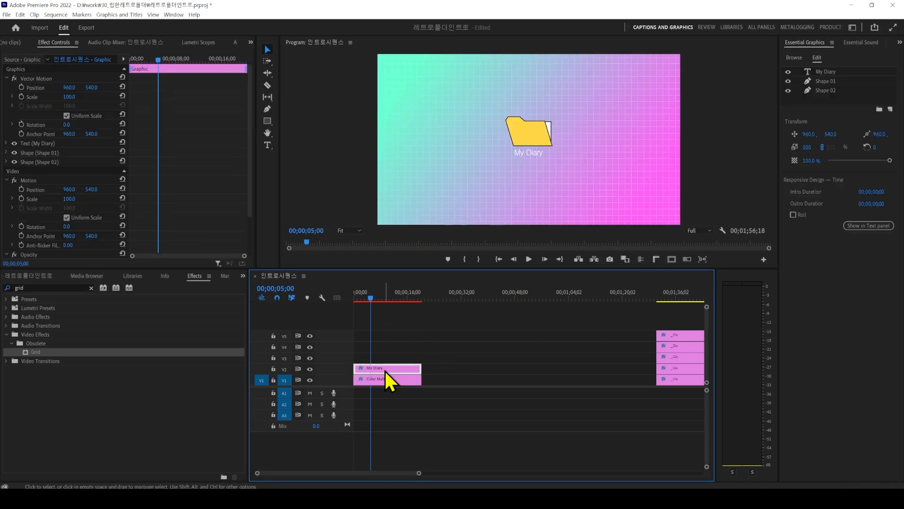
- Scale the folder icon to about 50.7 with Vector Motion and place it near the frame's upper-left corner, about 215, 187
click(38, 79)
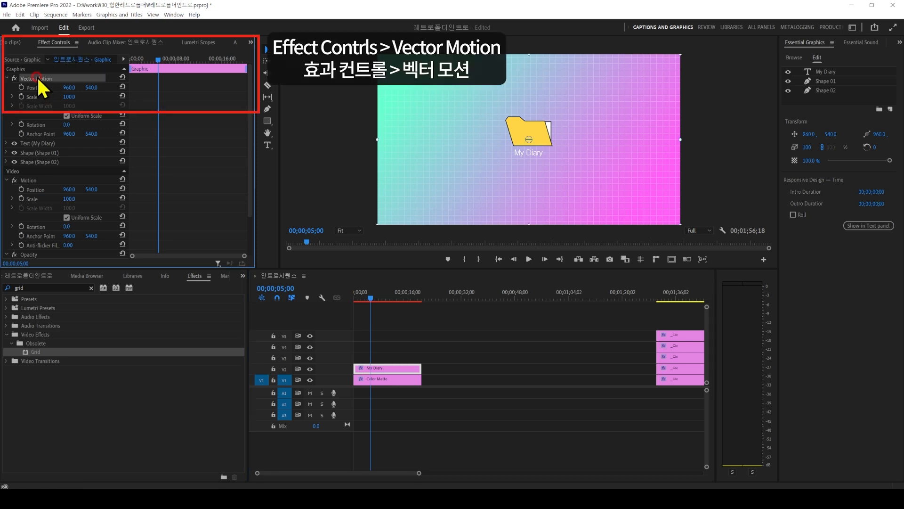
drag(377, 139, 452, 139)
drag(563, 159, 446, 104)
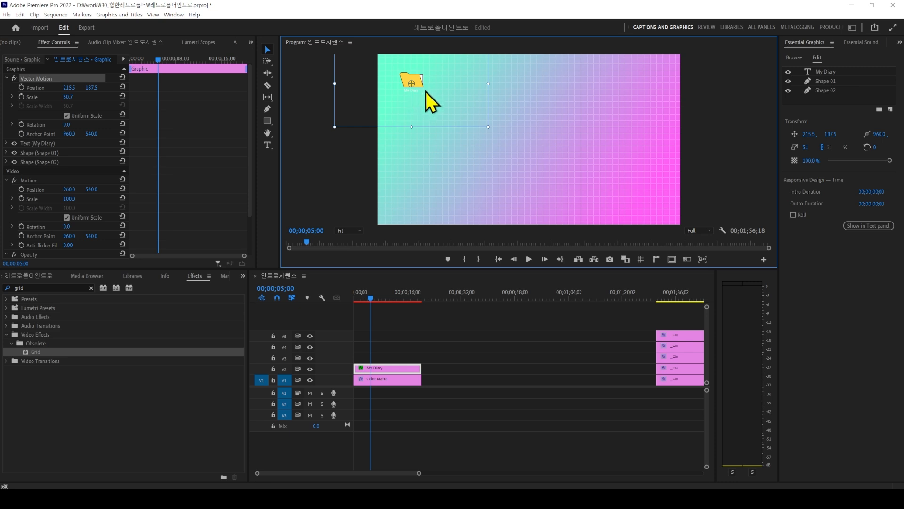
- Replace the folder icon's My Diary label with the owner's first name followed by "의 컴퓨터"
click(822, 72)
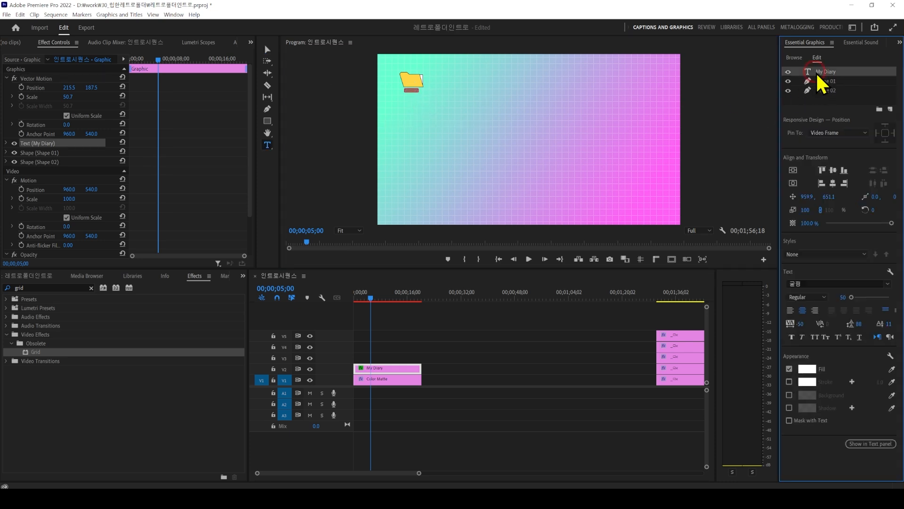
text(dfdf)
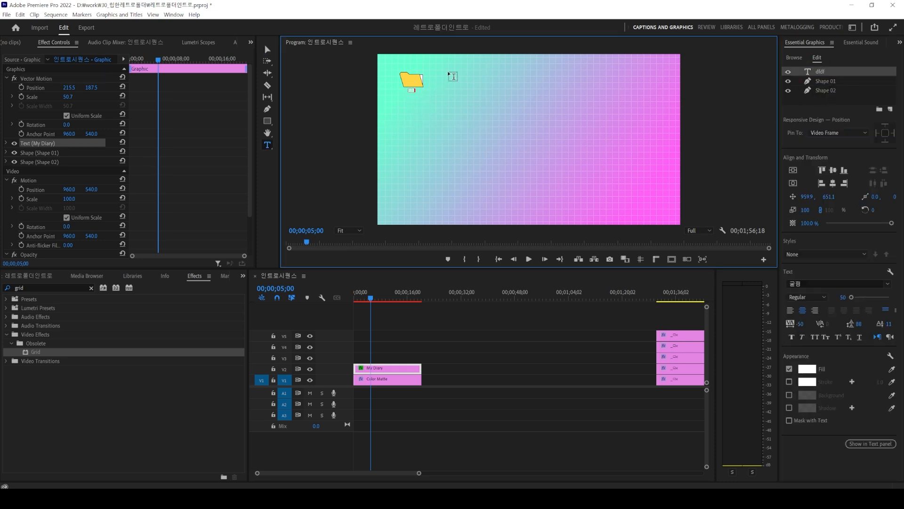
key(ctrl+z)
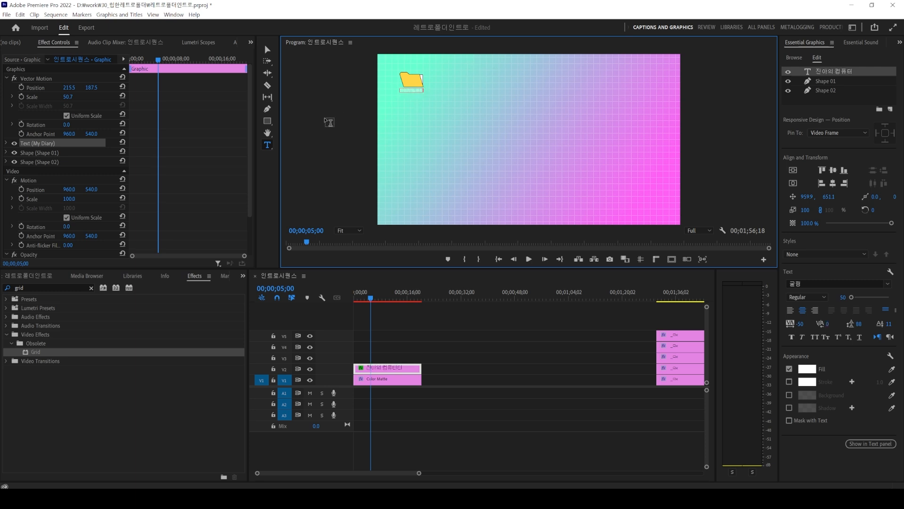
click(267, 49)
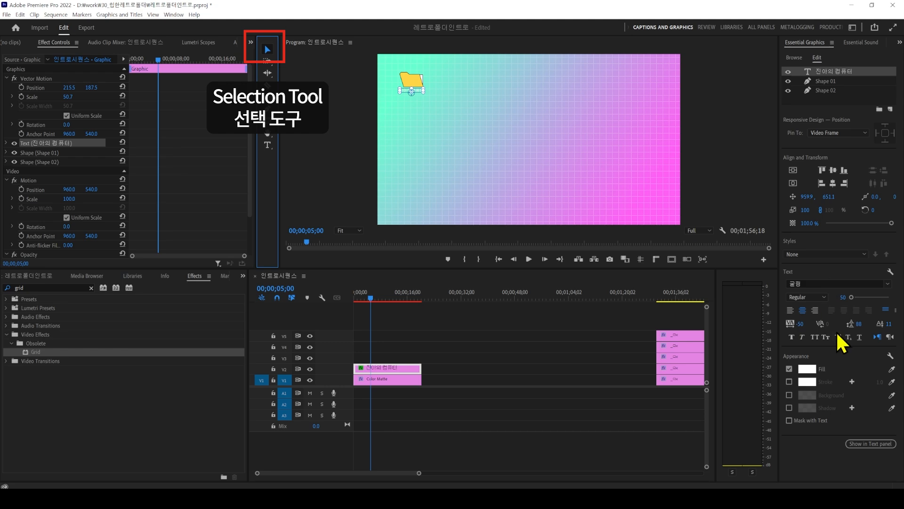
- Set the folder label's fill to black and its font to G마켓 산스 Medium
click(807, 369)
drag(402, 244, 347, 199)
click(539, 185)
click(824, 283)
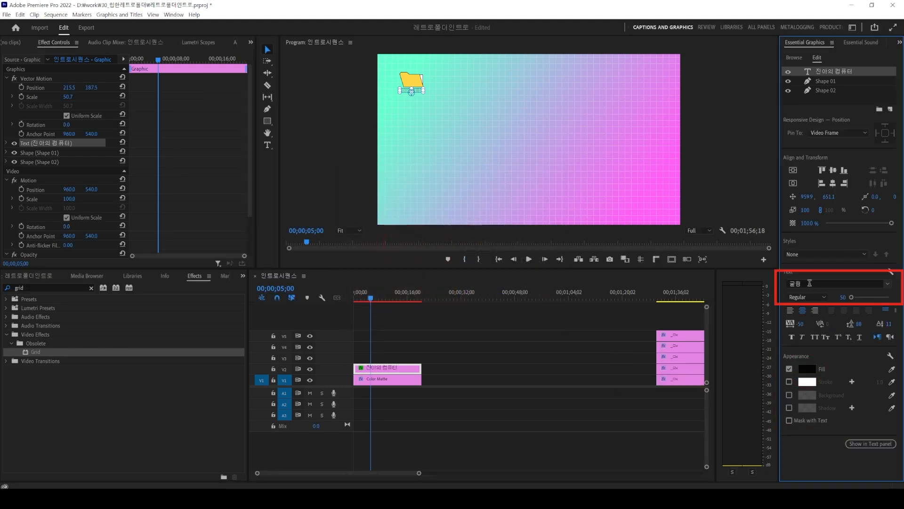
text(g마켓)
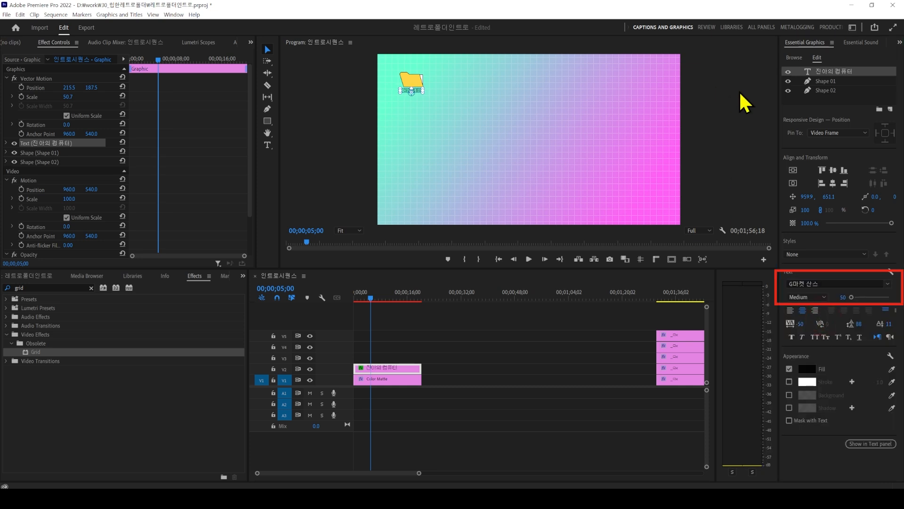
click(740, 93)
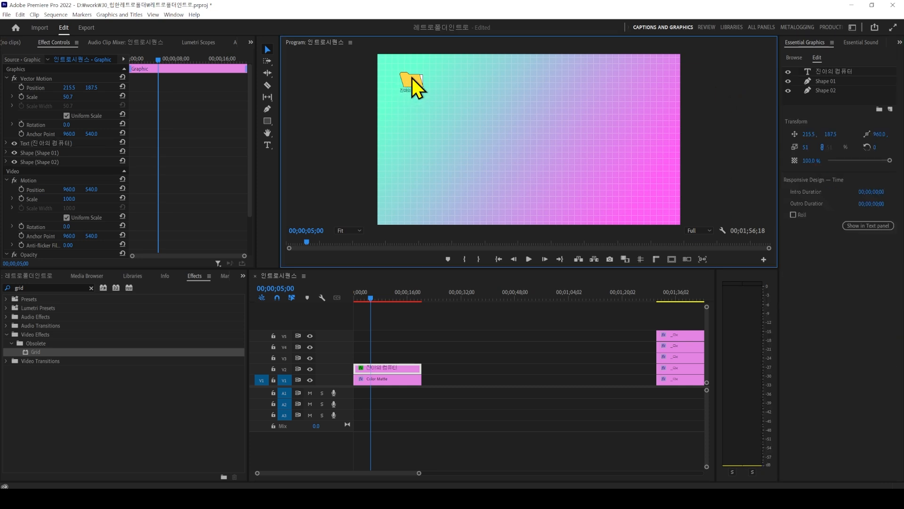
- Change the fill of the folder's Shape 01 from yellow to a light pinkish purple
click(826, 82)
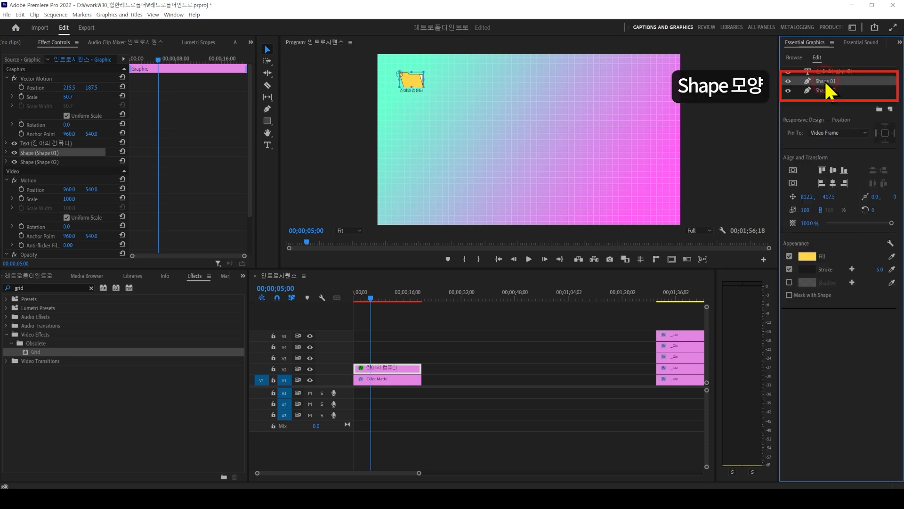
click(812, 259)
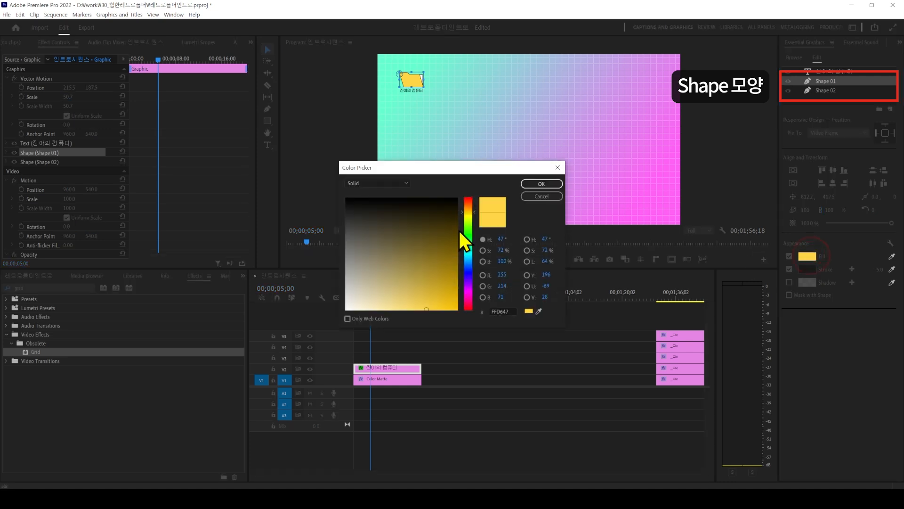
click(468, 287)
drag(423, 283, 385, 318)
click(542, 184)
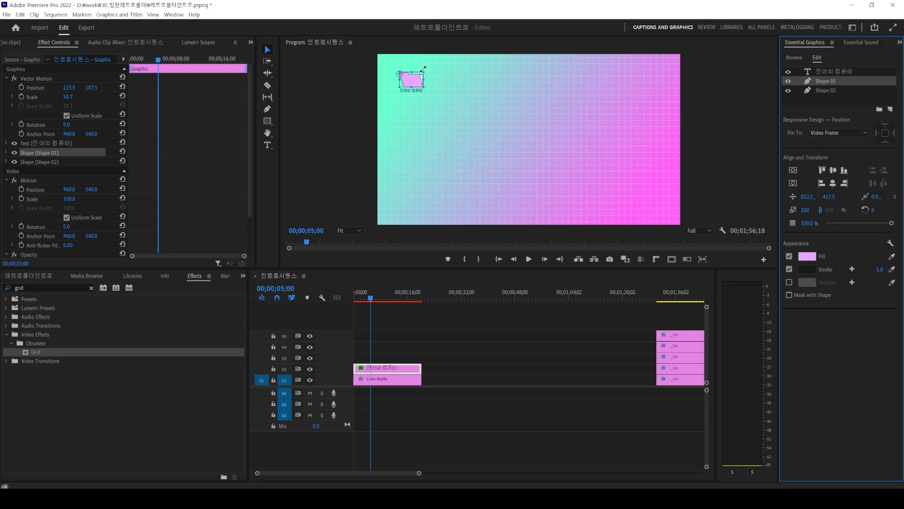
- Duplicate the folder icon clip onto V3 and move the copy straight down below the first icon, to about 215, 355
click(400, 350)
click(389, 369)
drag(389, 372, 402, 363)
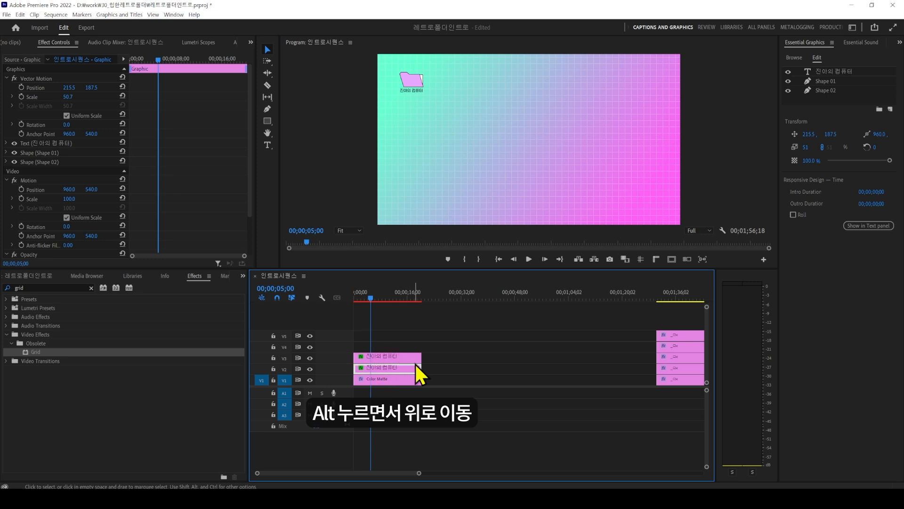
click(390, 358)
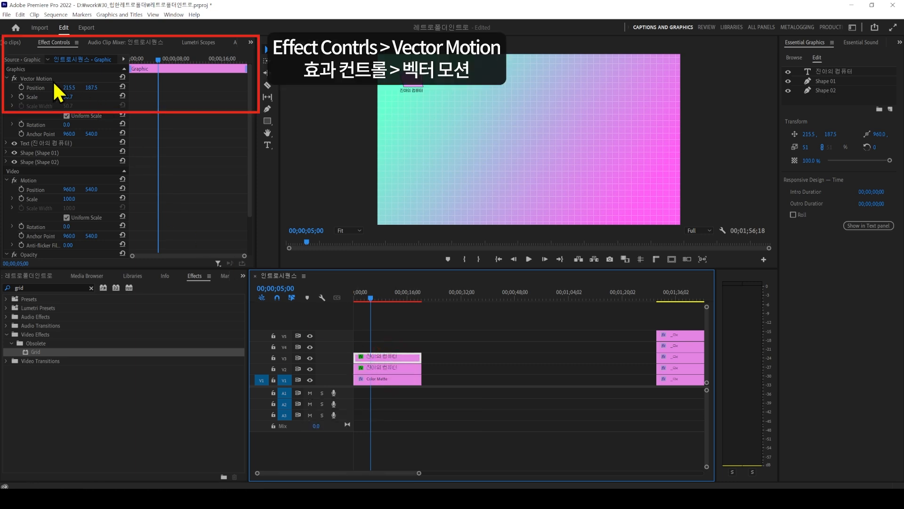
click(42, 78)
drag(437, 101, 433, 125)
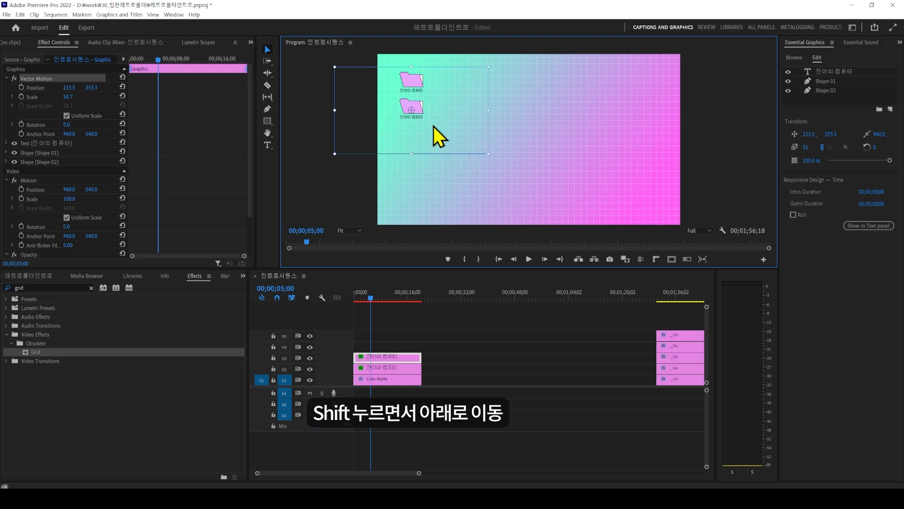
- Change the second folder icon's label to My Music
click(832, 70)
double_click(824, 72)
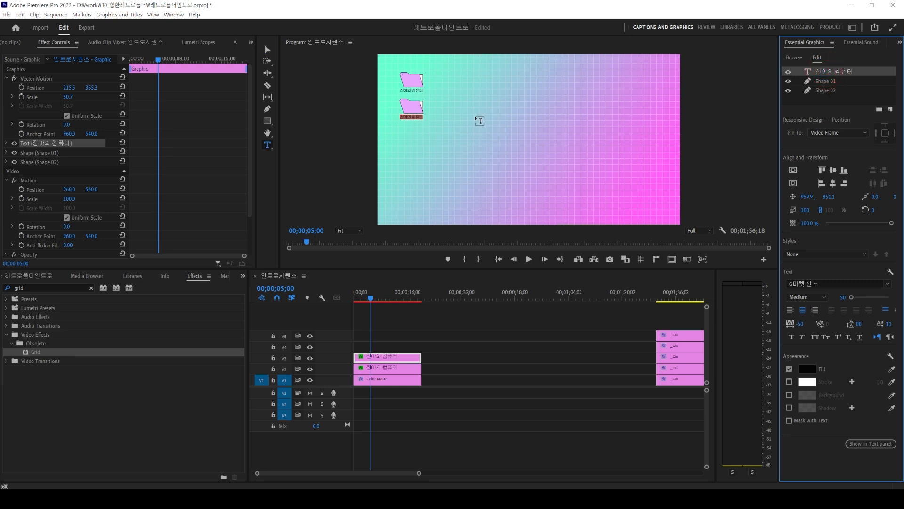
text(My Mu)
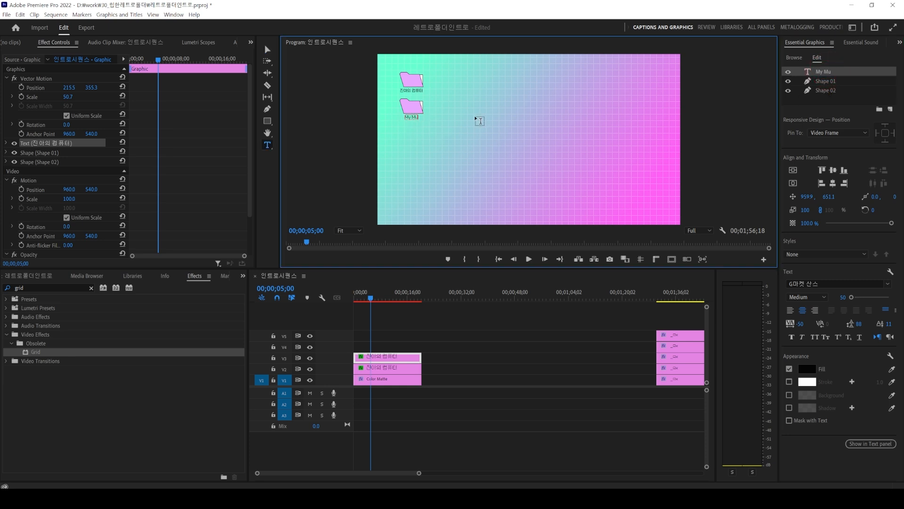
text(sic)
click(267, 49)
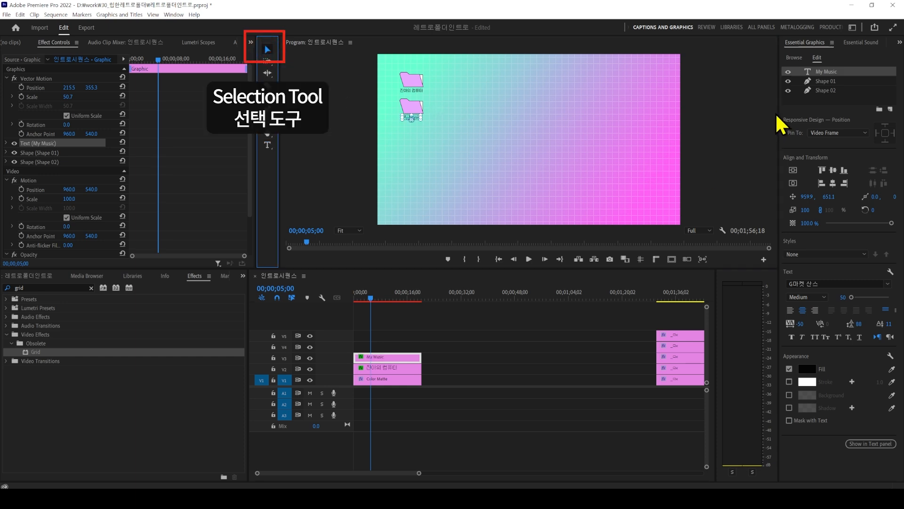
- Duplicate the My Music clip onto V4 and move the copy straight down, to about 215, 534
click(389, 361)
drag(389, 361, 393, 347)
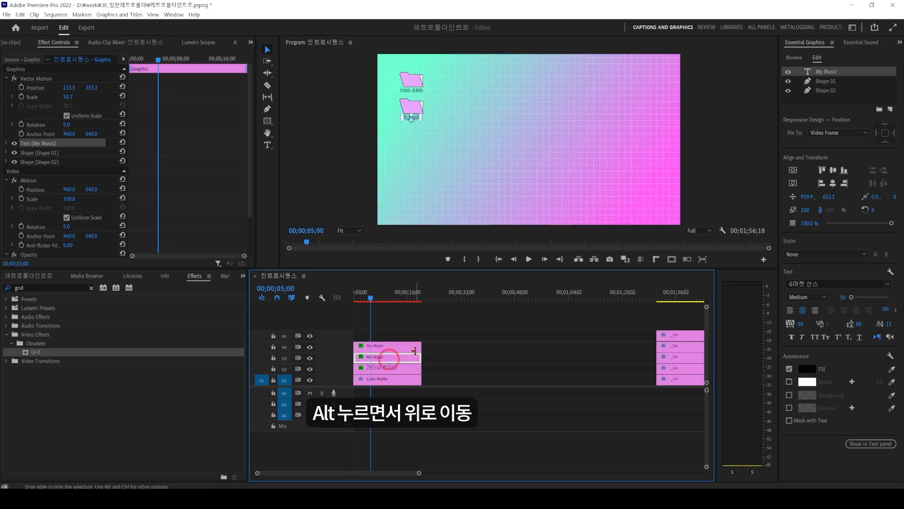
click(38, 78)
drag(447, 124, 444, 151)
- Change the third folder icon's label to My Pic and deselect the clip
click(825, 71)
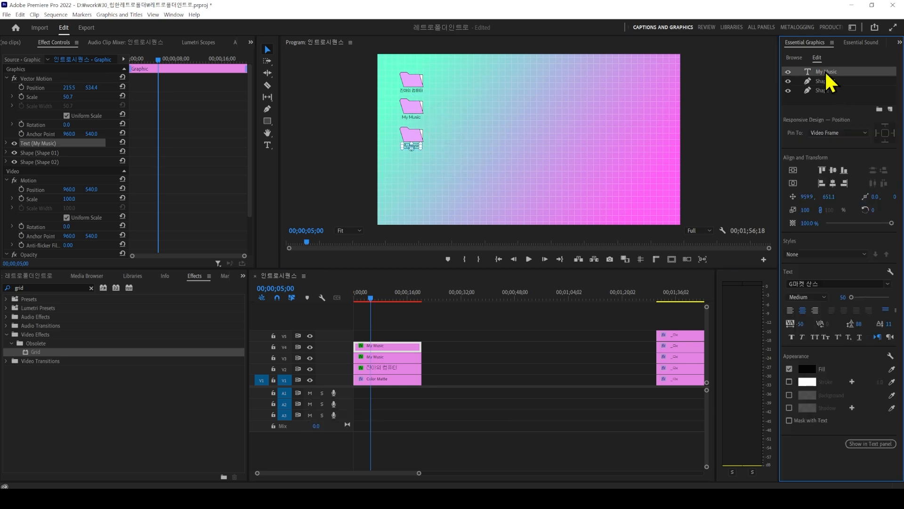
double_click(824, 71)
text(M)
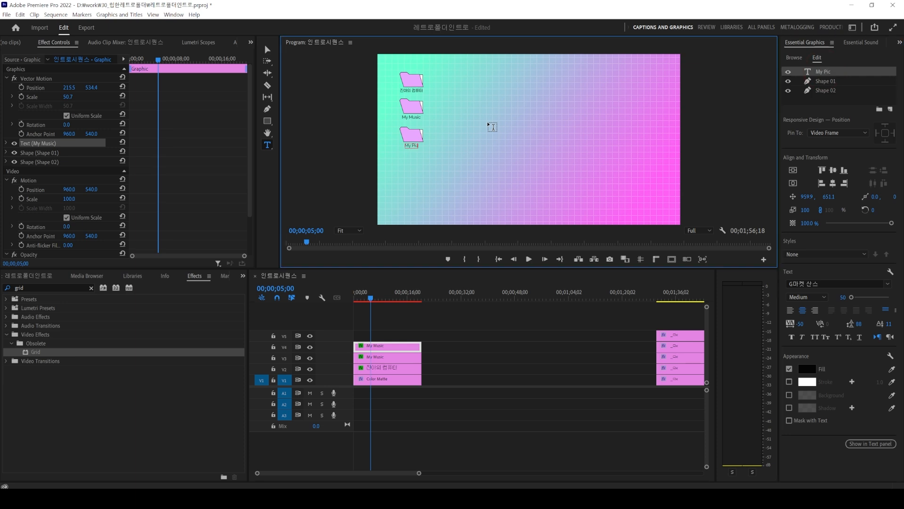
click(267, 49)
click(379, 314)
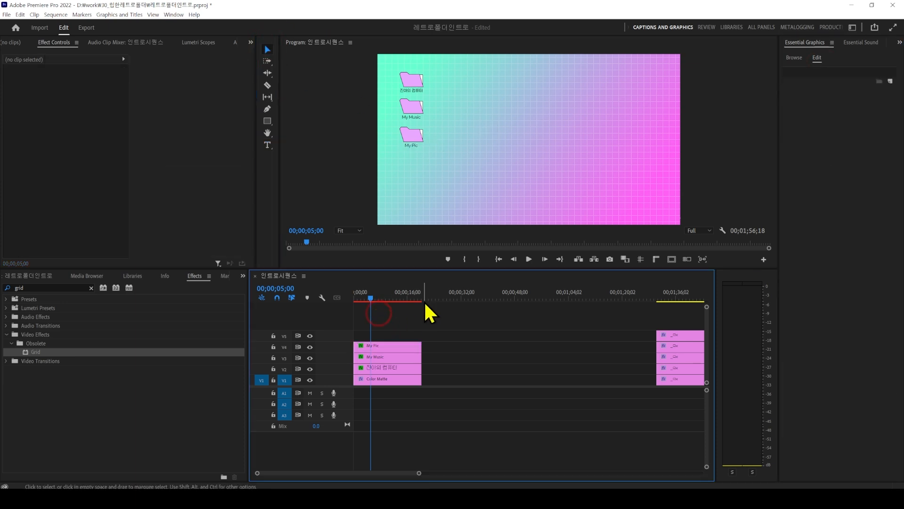
- Scrub through the sequence's opening seconds to review the three folder icons over the moving grid
drag(360, 295, 387, 295)
drag(429, 398, 380, 300)
click(421, 327)
click(380, 378)
drag(249, 104, 250, 188)
drag(354, 292, 376, 318)
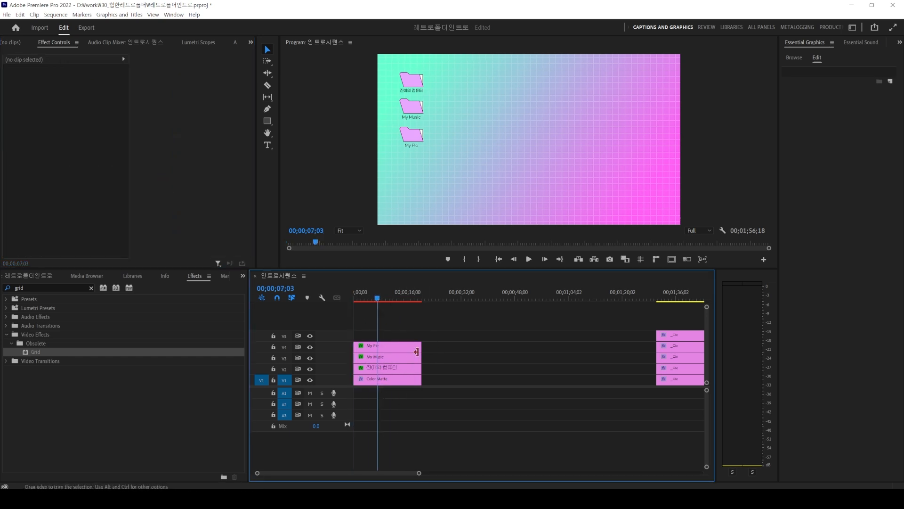
- Nest the colour matte and the three folder icon clips together into a sequence named 배경
drag(439, 330, 371, 393)
right_click(393, 376)
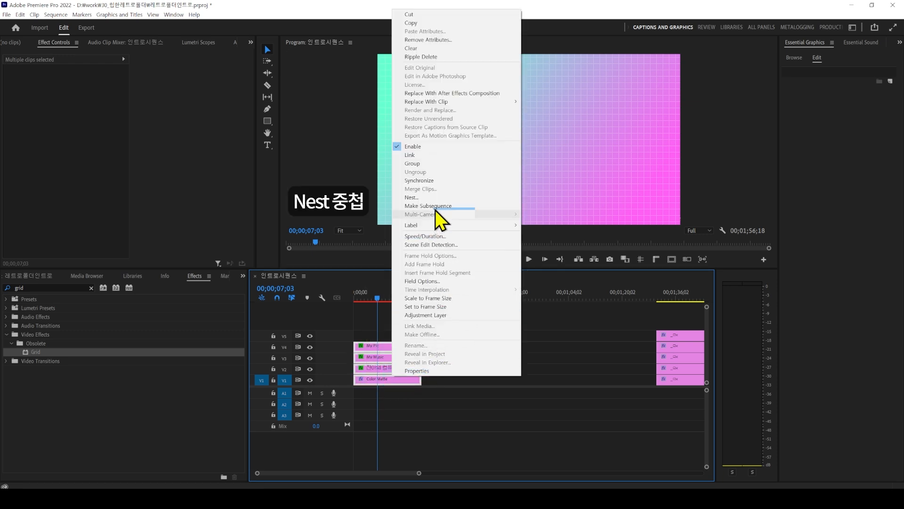
click(431, 195)
text(ㅂ)
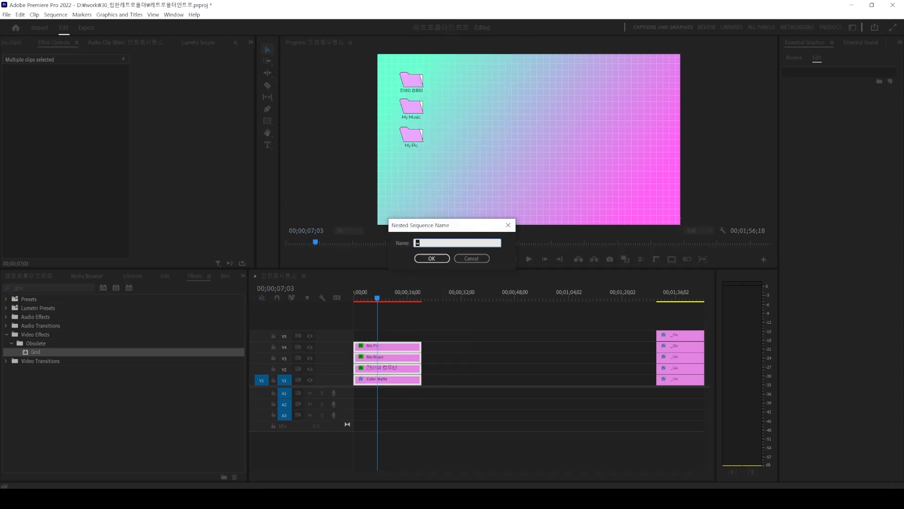
text(경)
key(Return)
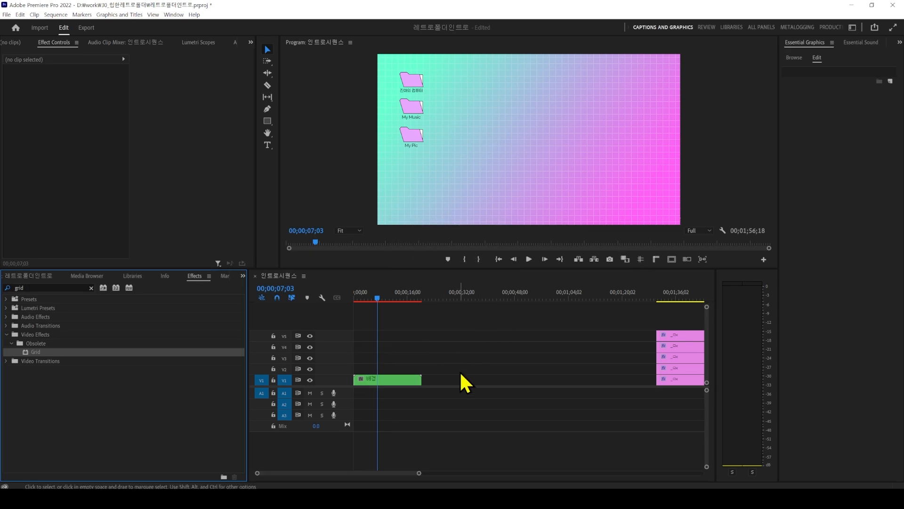
drag(317, 387, 318, 425)
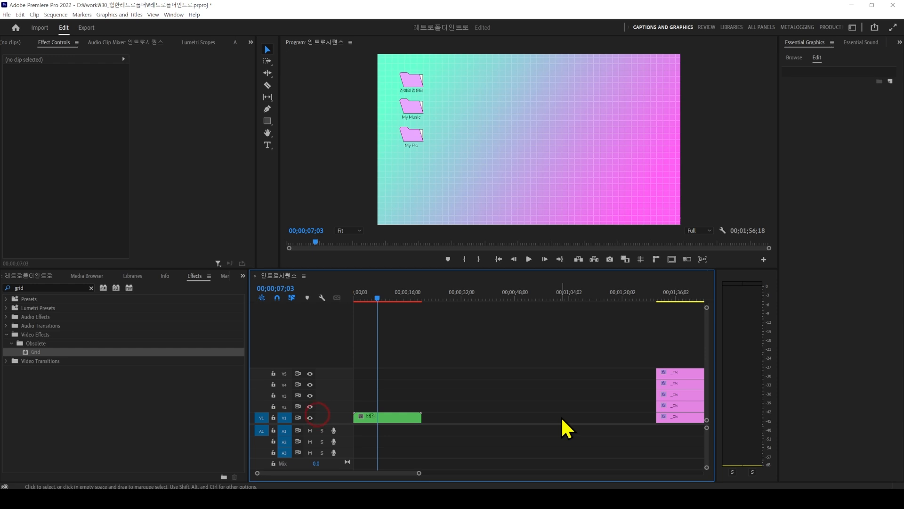
- Move all five photo folder clips earlier together, to start at about 33 seconds, and deselect them
drag(633, 343, 679, 430)
drag(682, 375, 488, 375)
click(444, 348)
- Place the first photo folder clip on V2 at the sequence start and use Vector Motion to scale it to about 74, just left of centre
drag(478, 415, 370, 406)
click(34, 80)
drag(377, 140, 416, 140)
drag(571, 172, 535, 162)
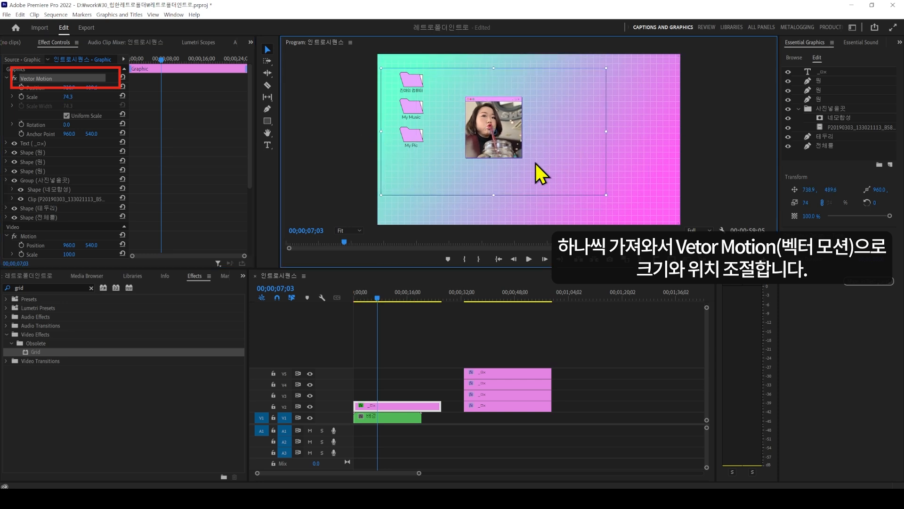
- Place the second photo folder clip on V3 at the start, scale it to about 60 and set it to the first one's upper right
drag(508, 406, 397, 396)
click(41, 79)
drag(378, 139, 438, 144)
drag(542, 168, 570, 138)
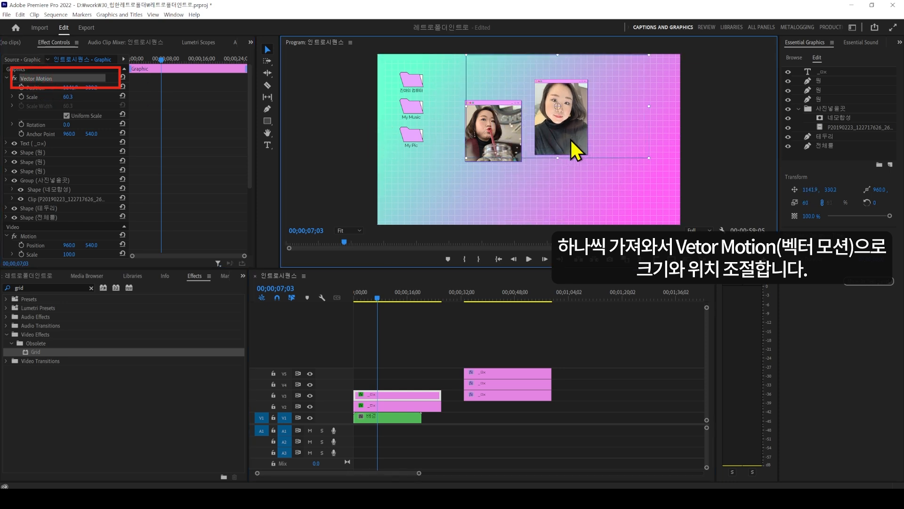
- Place the third photo folder clip on V4 at the start, scale it to about 69 and set it to the first one's lower left
drag(504, 400, 400, 385)
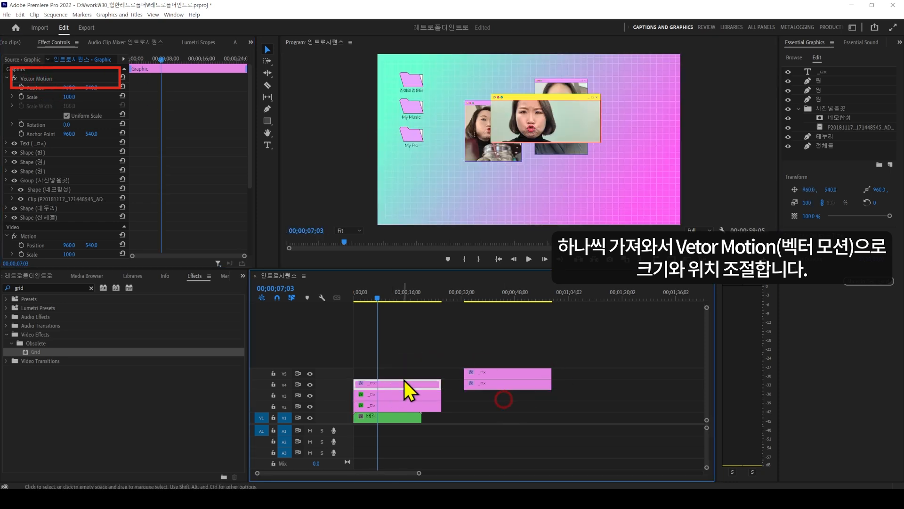
click(40, 79)
drag(377, 140, 424, 140)
drag(522, 138, 492, 175)
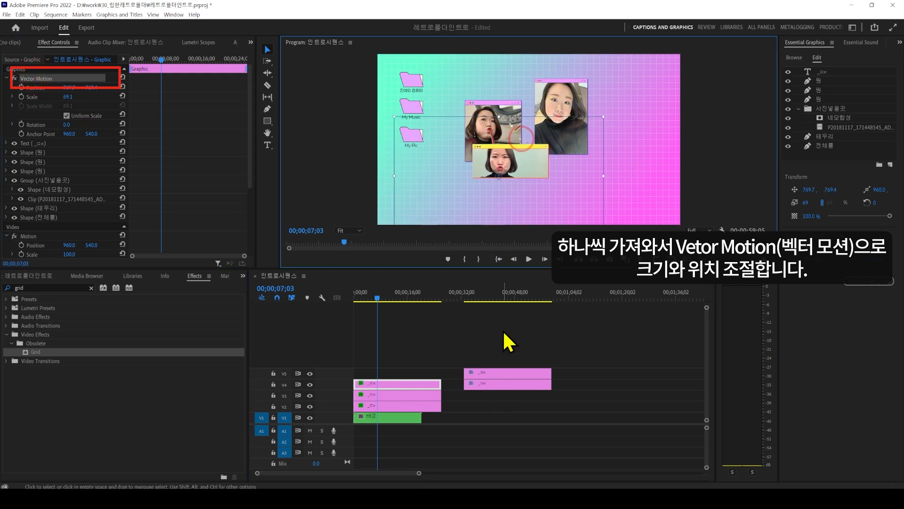
- Place the fourth photo folder clip on V5 at the start, scale it down with Vector Motion and set it below the second folder
drag(498, 384, 387, 373)
click(38, 79)
drag(379, 138, 429, 141)
drag(428, 141, 473, 183)
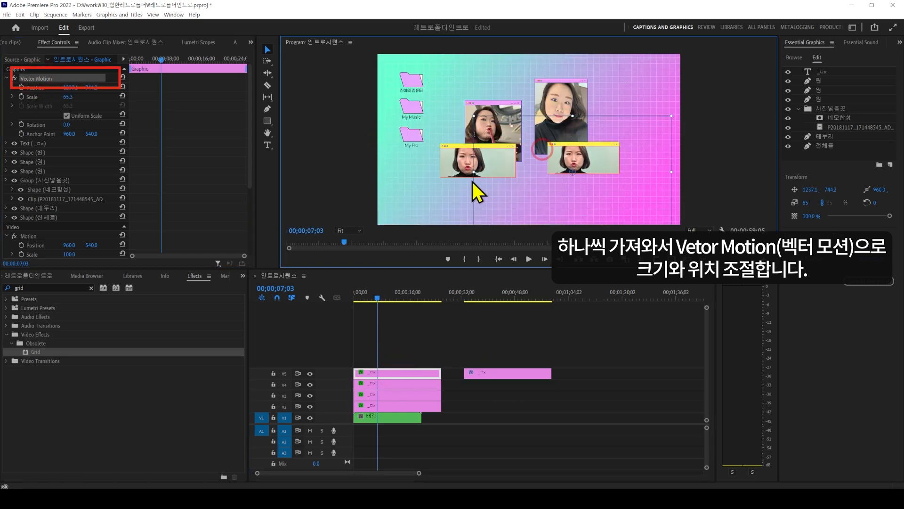
- Place the last photo folder clip on V6 at the start and adjust its Vector Motion to a scale of about 101 at about 921, 596
drag(506, 373, 396, 362)
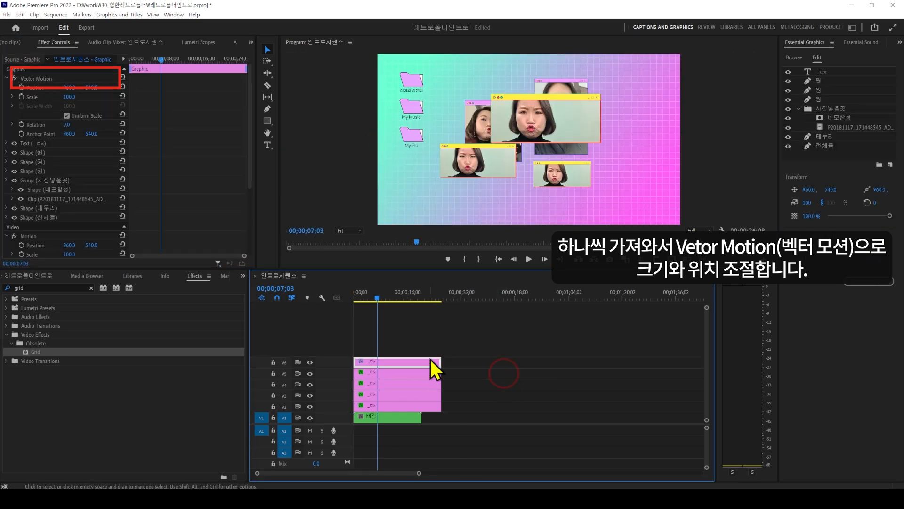
click(44, 78)
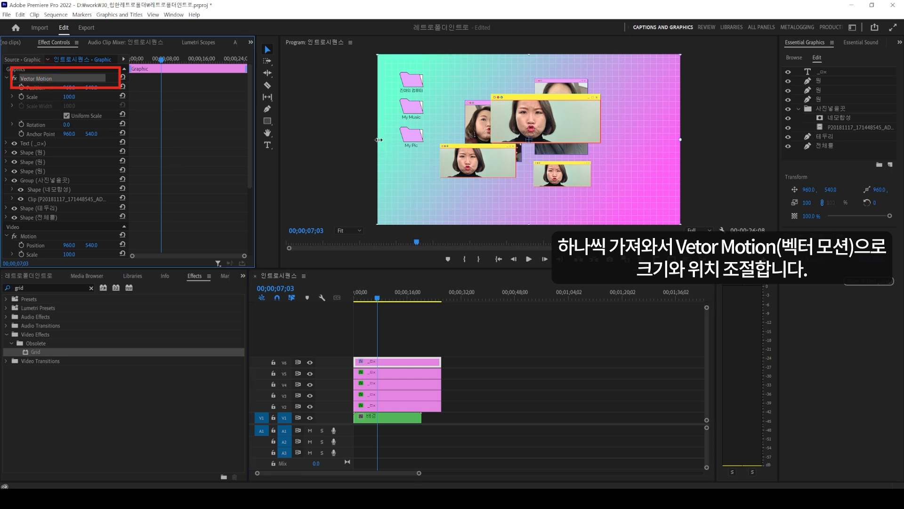
drag(379, 140, 409, 140)
drag(592, 142, 573, 144)
drag(635, 143, 638, 151)
drag(518, 153, 528, 155)
drag(387, 145, 377, 145)
drag(522, 145, 507, 150)
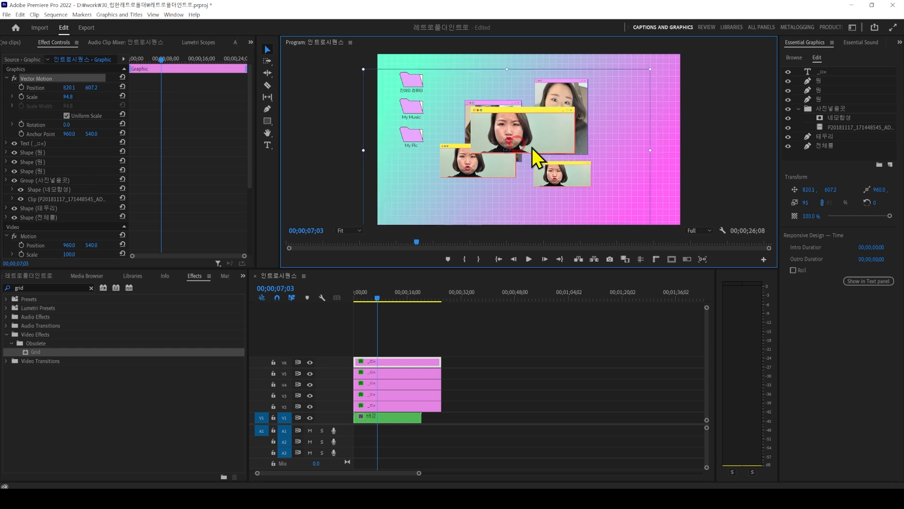
drag(649, 148, 668, 150)
drag(550, 143, 558, 142)
drag(353, 149, 362, 149)
drag(508, 153, 518, 153)
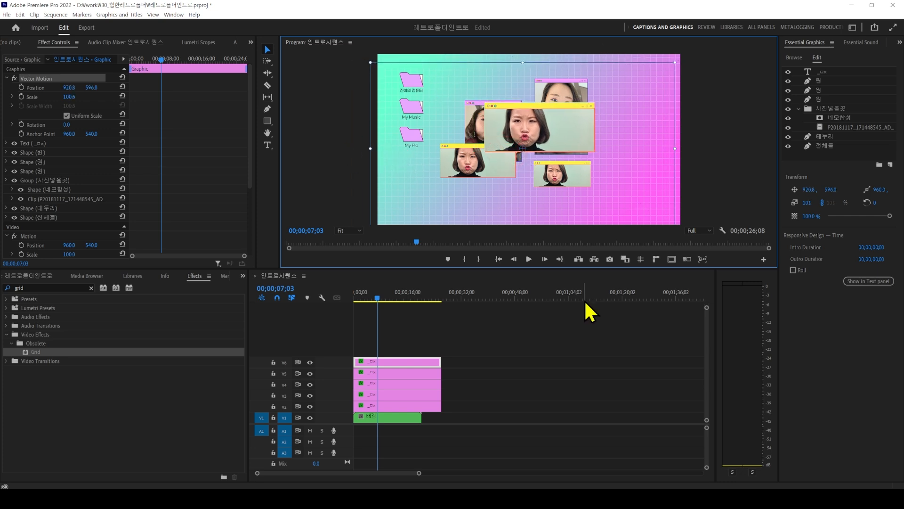
- Turn on the safe margins overlay in the program preview and look through its Button Editor without changing the layout
click(671, 259)
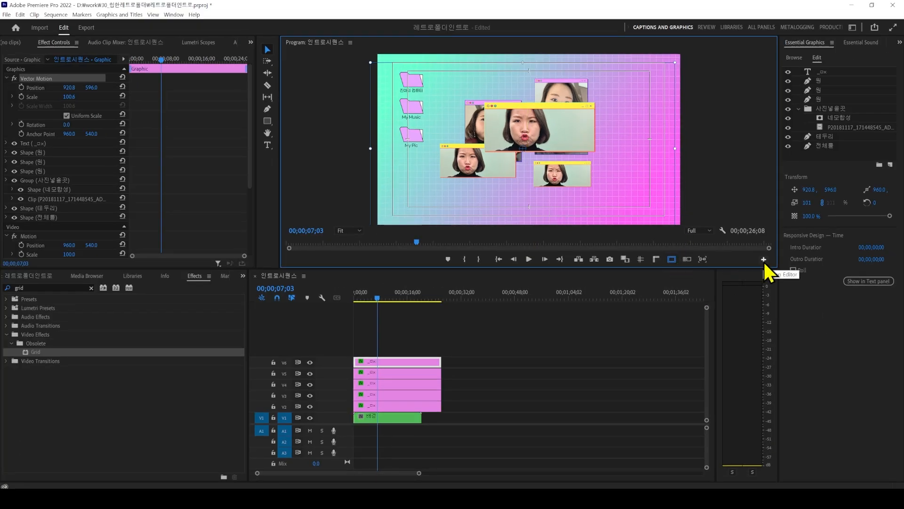
click(764, 260)
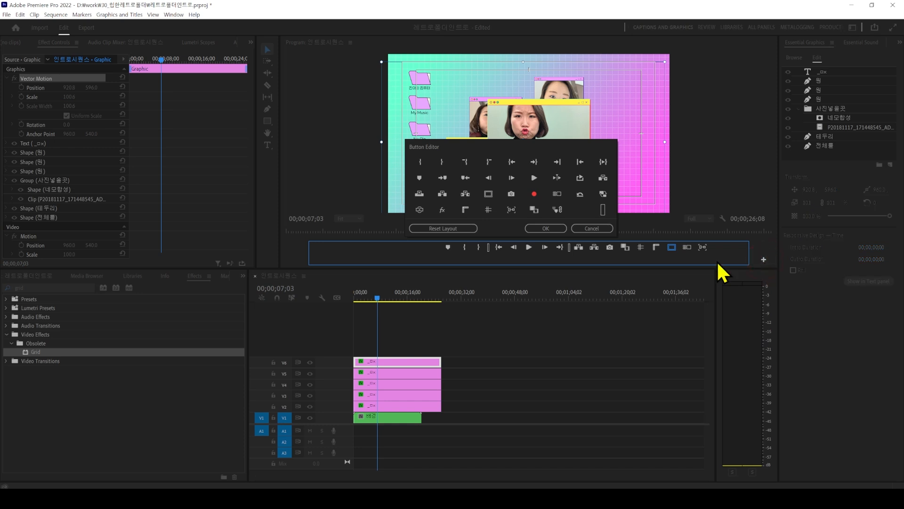
drag(488, 199, 672, 248)
click(596, 227)
- Nudge the front photo folder on V6 left to about 870, 596 and move the playhead to 00;00;06;17
click(382, 372)
click(47, 78)
drag(579, 173, 566, 173)
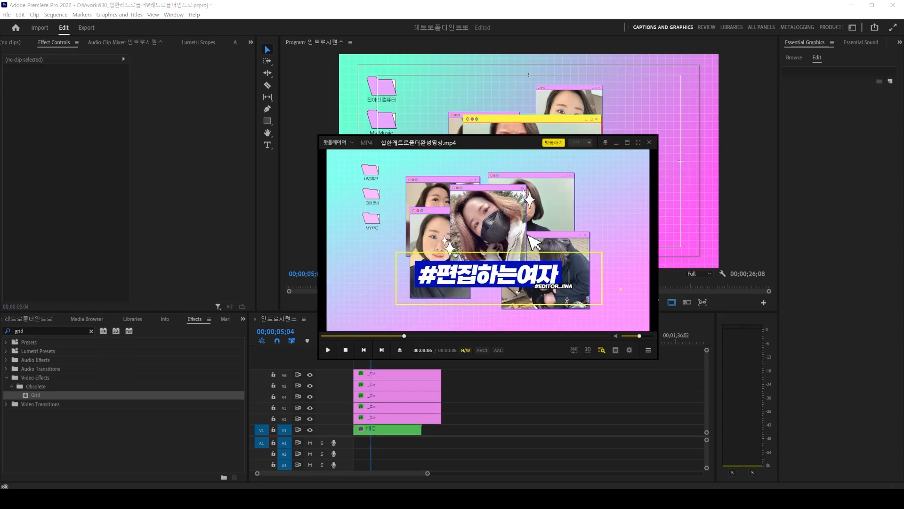
drag(374, 335, 375, 334)
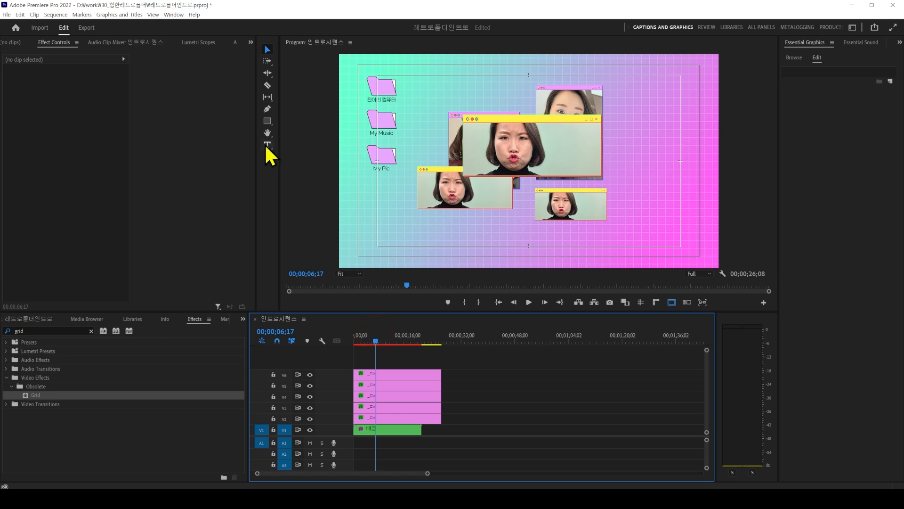
- Try adding placeholder text over the front photo folder with the Type tool while the tracks are unlocked
click(267, 145)
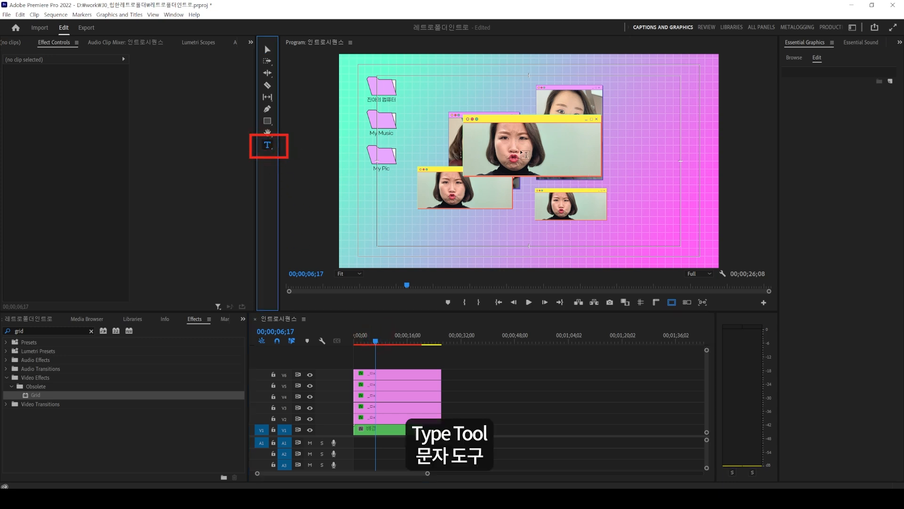
click(481, 143)
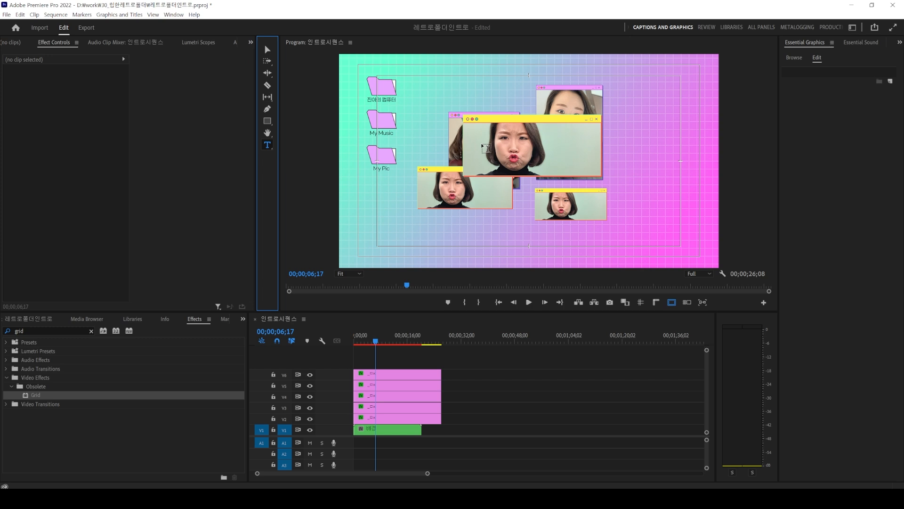
text(ㅇㄹㅇㄹㅇㄹㅇㄹㅇㄹㅇㄹㅇㄹㅇㅇ)
click(267, 49)
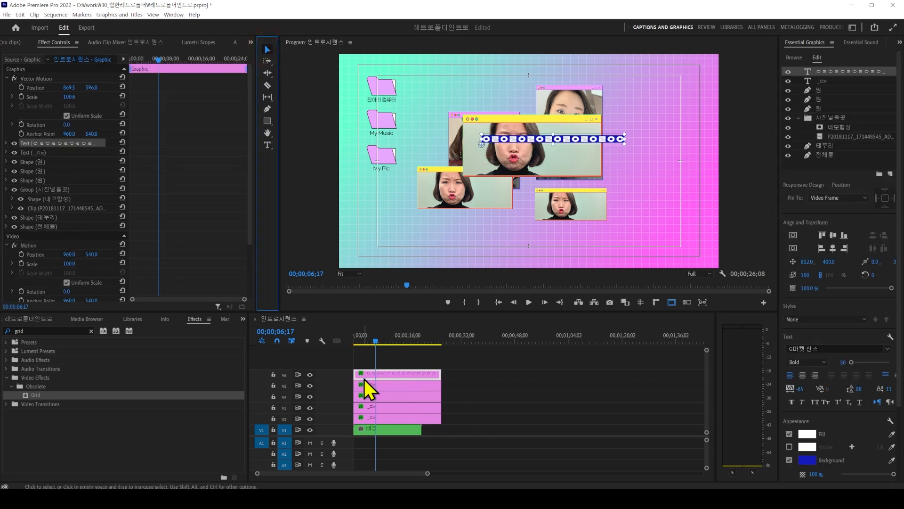
- Toggle the V6 track's visibility off and on to check which clip holds the placeholder text
click(308, 375)
click(308, 375)
click(308, 374)
click(308, 374)
click(309, 374)
click(308, 374)
click(308, 375)
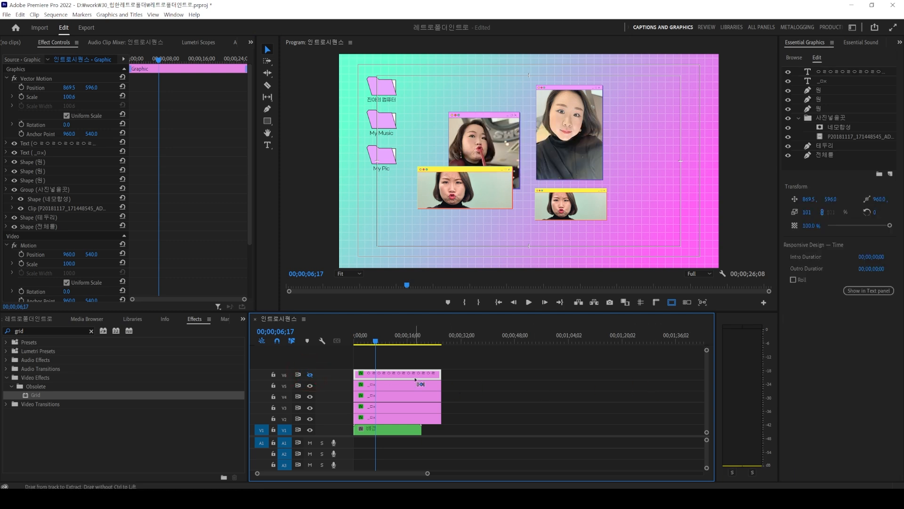
click(309, 375)
- Undo the V6 visibility changes and the placeholder text, and deselect the clip
key(ctrl+z)
key(ctrl+z)
key(ctrl+z)
key(ctrl+z)
key(ctrl+z)
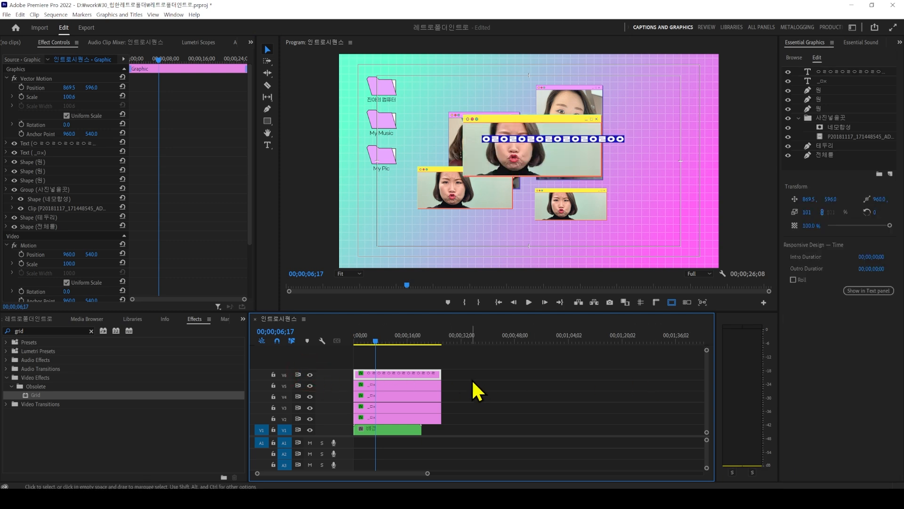
key(ctrl+z)
click(474, 383)
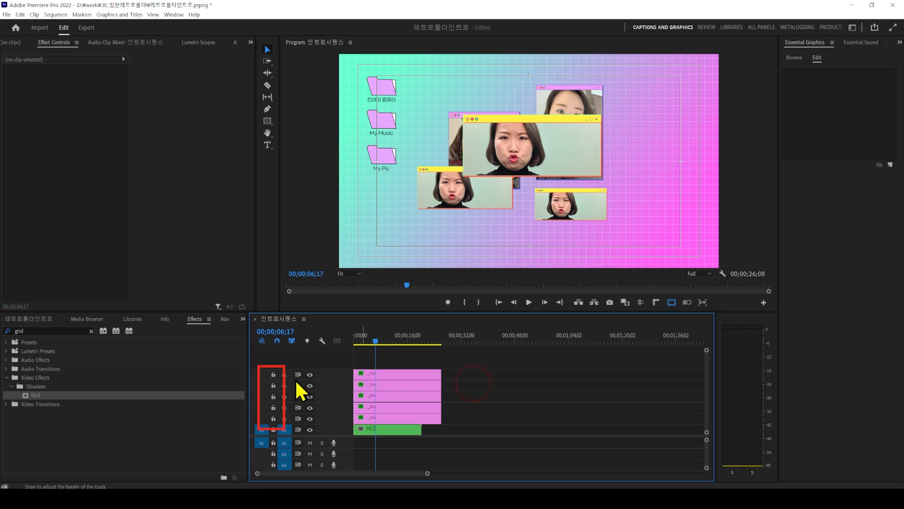
- Lock the photo folder tracks V2 through V6
click(273, 374)
click(273, 385)
click(273, 396)
click(273, 408)
click(273, 418)
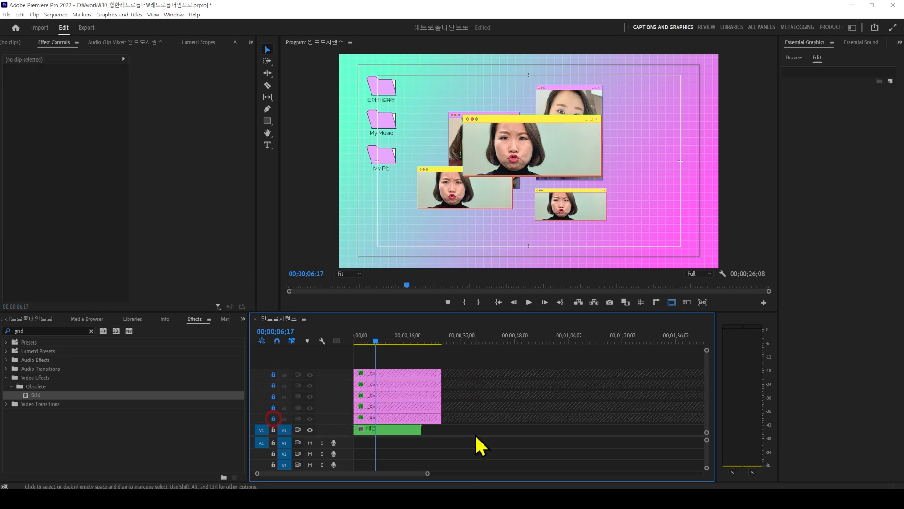
- Add the title text #편집하는여자 over the lower part of the photo folders with the Type tool
click(268, 144)
click(478, 194)
text(#편집하니)
text(하는여자)
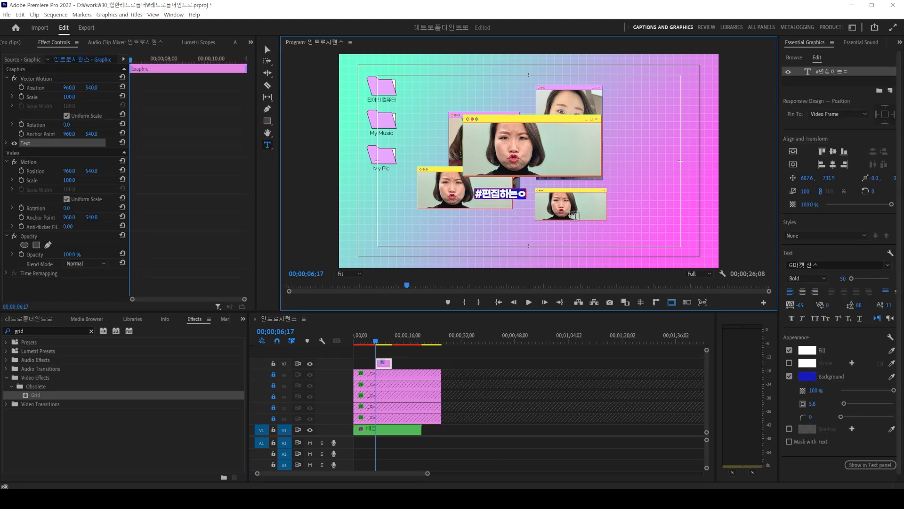
click(267, 49)
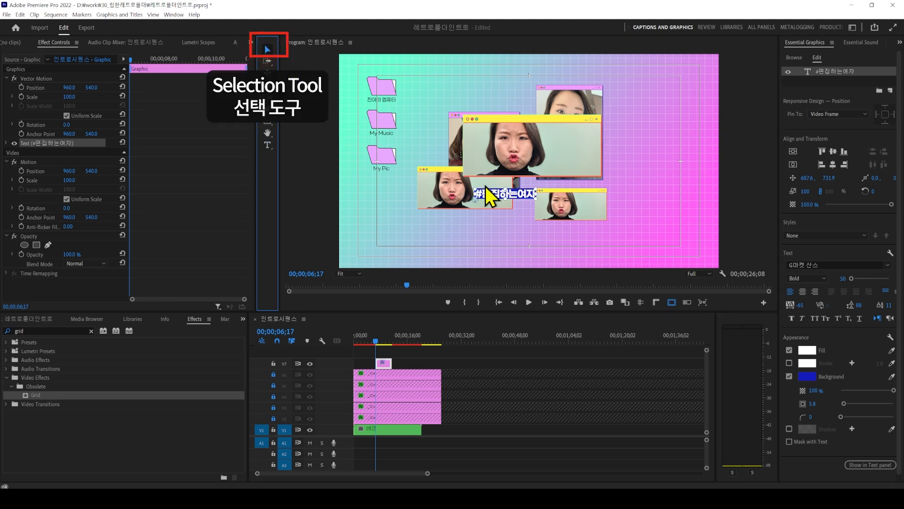
- Enlarge the title to a scale of about 282 across the lower photo folders and make it faux italic
drag(536, 189, 606, 175)
mouse_move(606, 175)
mouse_down()
mouse_move(615, 173)
mouse_move(598, 180)
mouse_up()
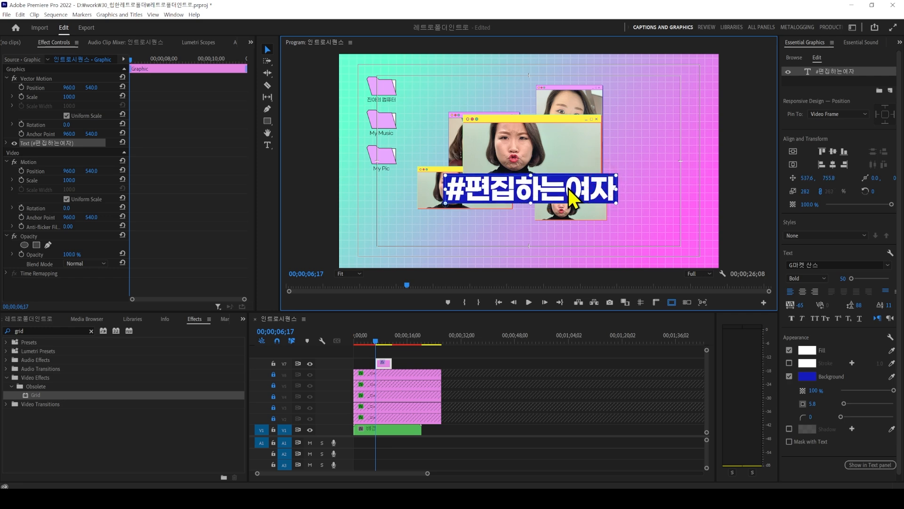
click(804, 42)
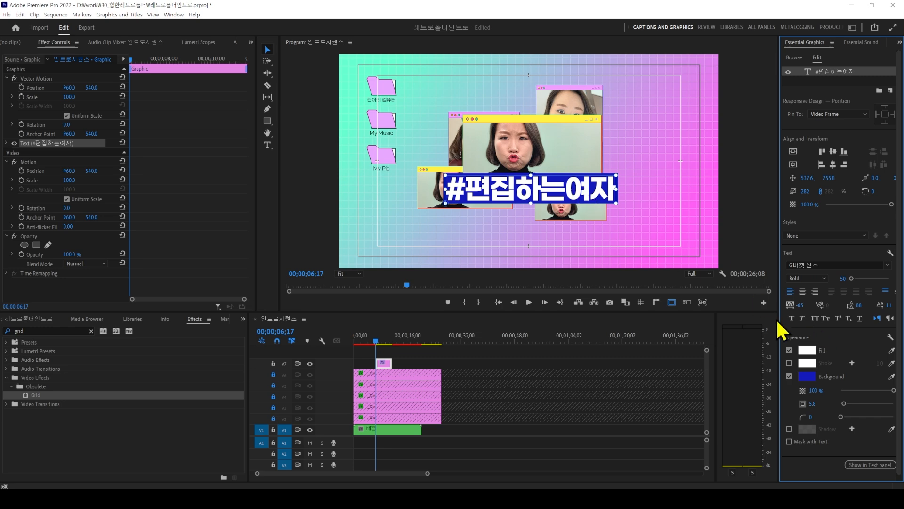
click(802, 318)
click(550, 191)
- Extend the title clip on V7 to span the same duration as the nested 배경 clip
drag(376, 363, 422, 363)
click(394, 362)
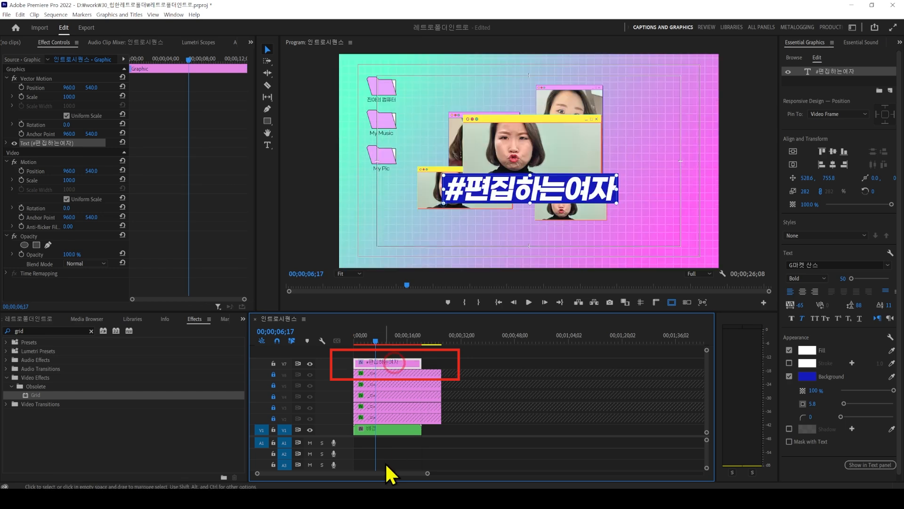
drag(467, 311, 466, 296)
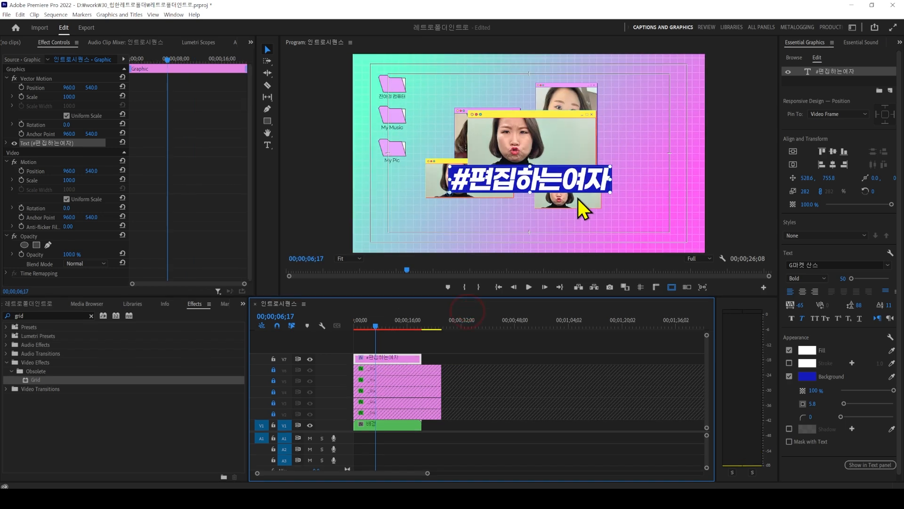
- Duplicate the title clip onto V8 and use Vector Motion to scale the copy to about 50, positioned at about 1275, 687
drag(388, 360, 389, 349)
click(392, 349)
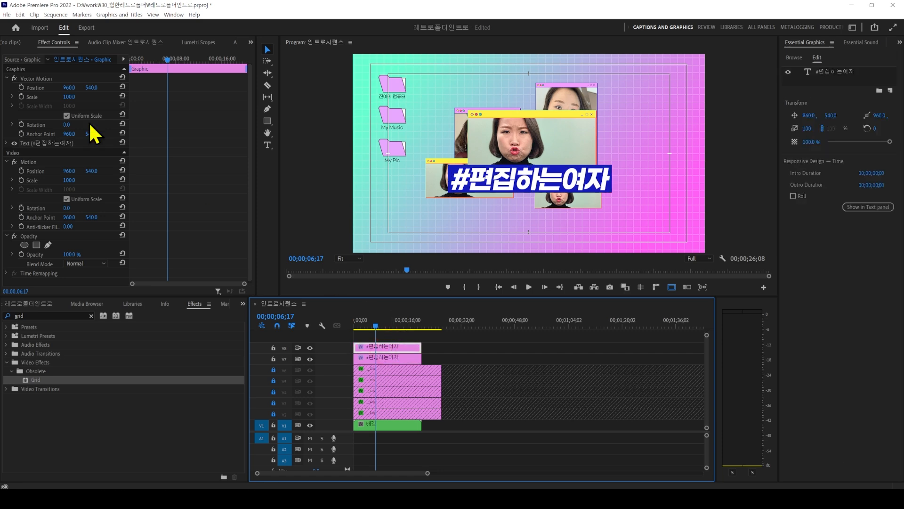
click(42, 79)
drag(352, 154, 425, 154)
drag(567, 191, 623, 209)
drag(488, 182, 485, 181)
drag(484, 180, 500, 180)
- Replace the small title copy's text with an English hashtag of the editor's name
click(833, 72)
double_click(831, 77)
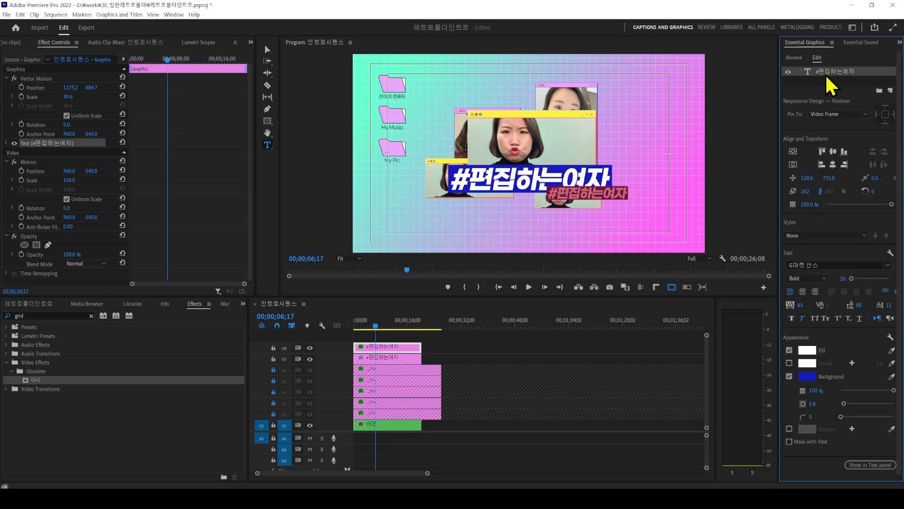
click(661, 191)
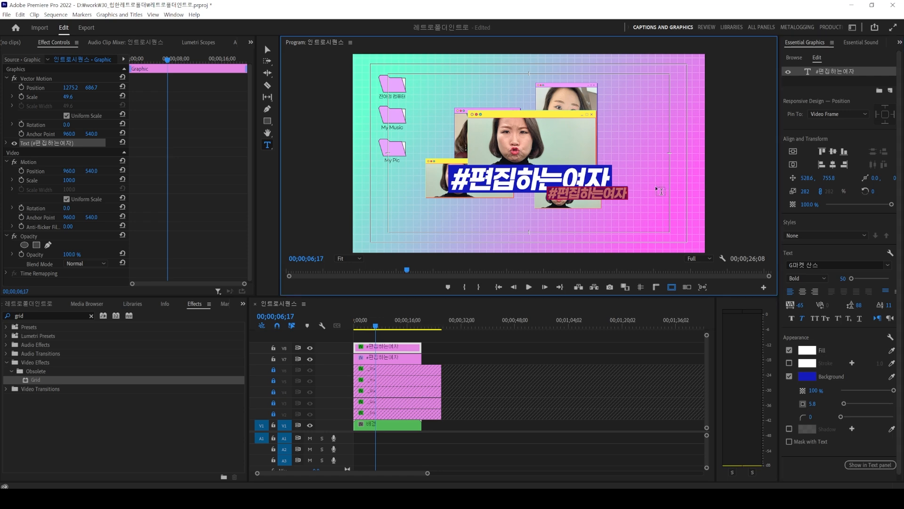
text(#Editor_Jina)
click(268, 49)
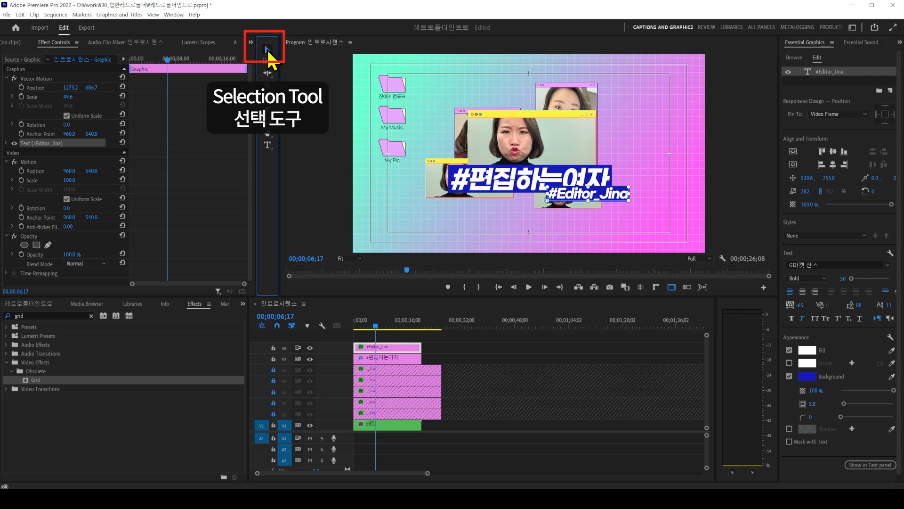
- Give the small English hashtag a near-black background, set its font size to 31, and position it at about 713, 727 on the main title's lower edge
click(809, 378)
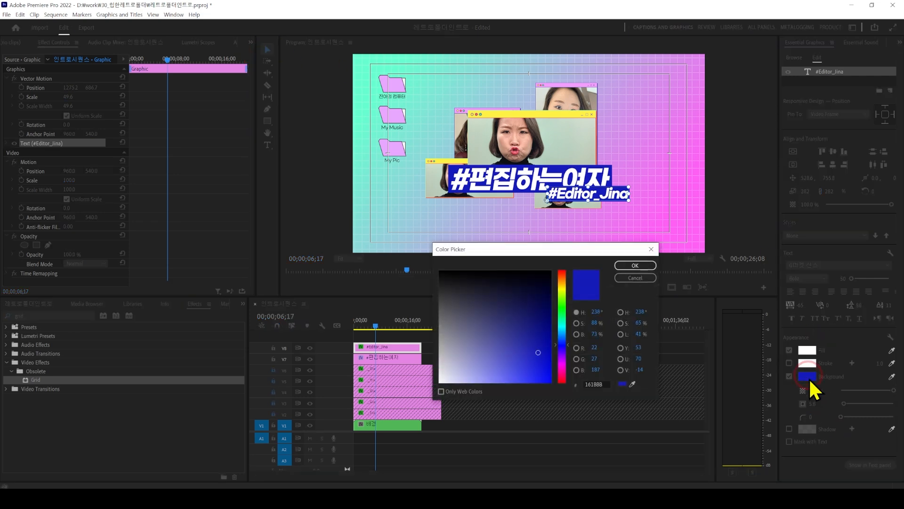
click(446, 373)
click(633, 266)
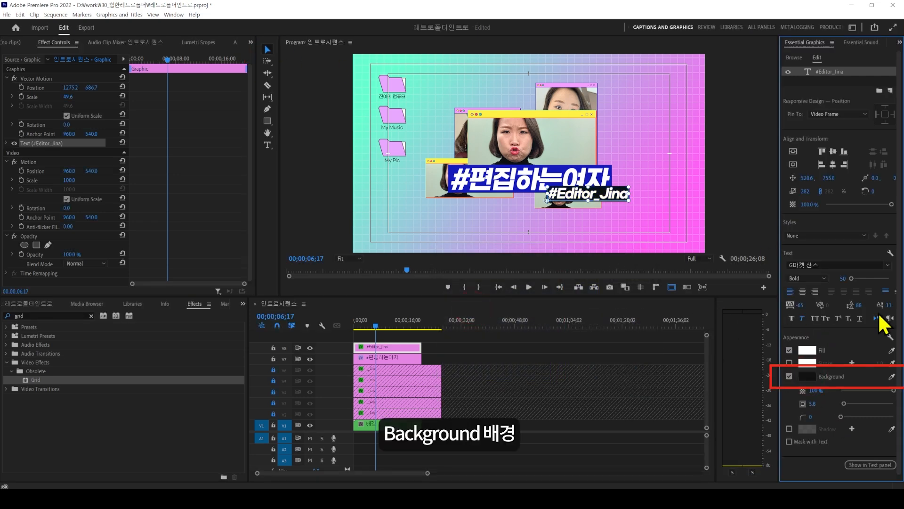
drag(844, 278, 835, 278)
drag(583, 192, 605, 195)
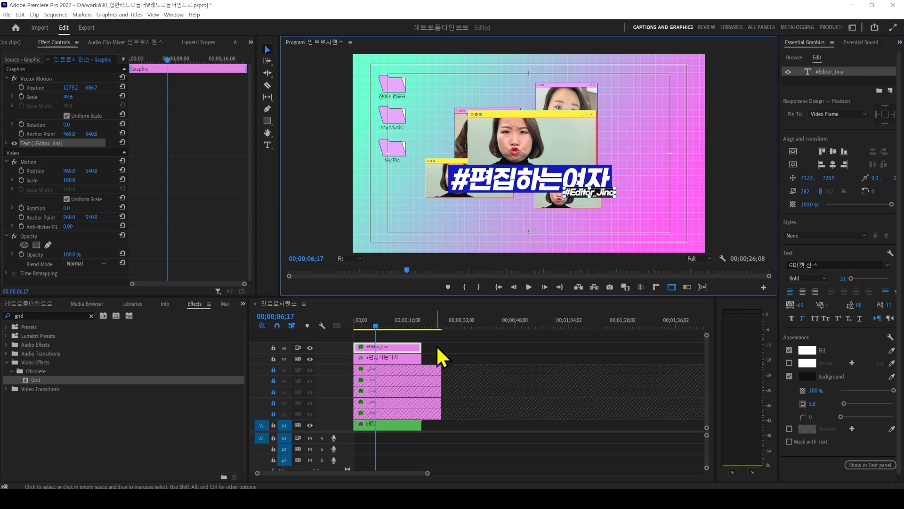
- Return the playhead to the sequence start and unlock the photo folder tracks V2 to V6
click(351, 322)
key(equal)
key(equal)
key(equal)
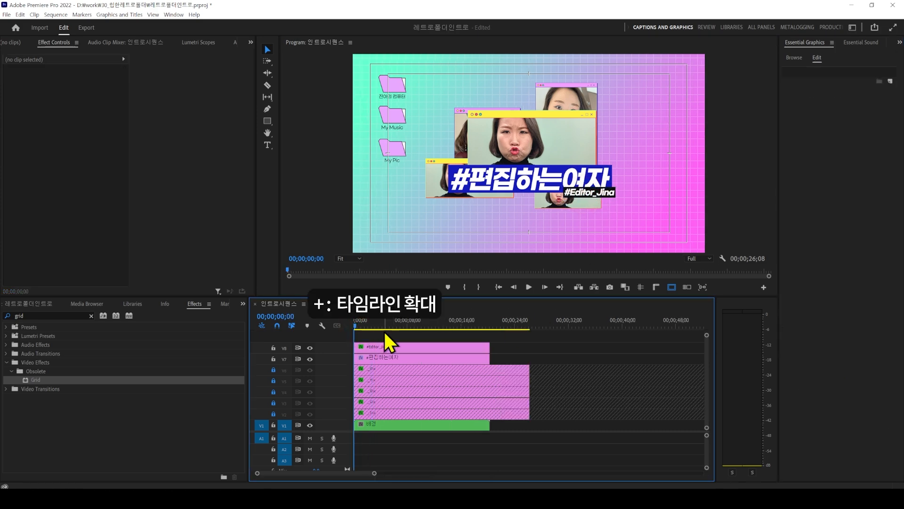
key(minus)
key(minus)
key(equal)
key(minus)
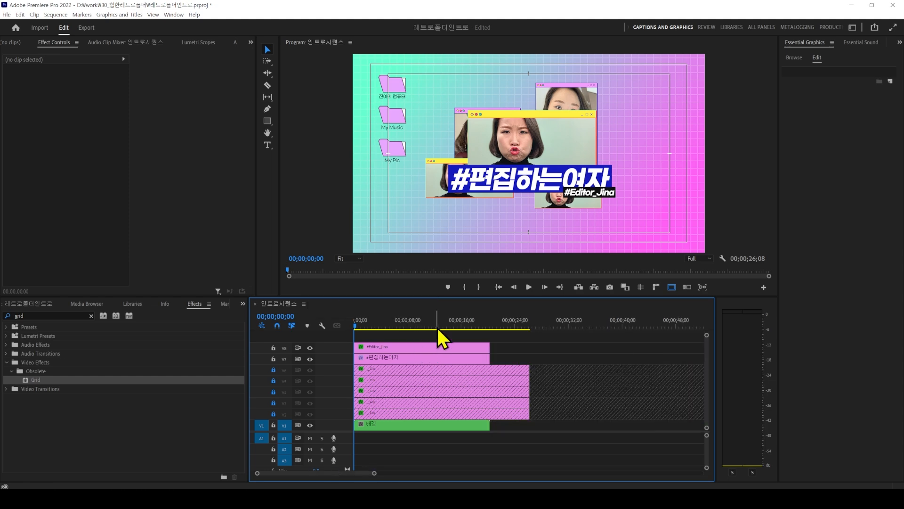
drag(275, 369, 273, 414)
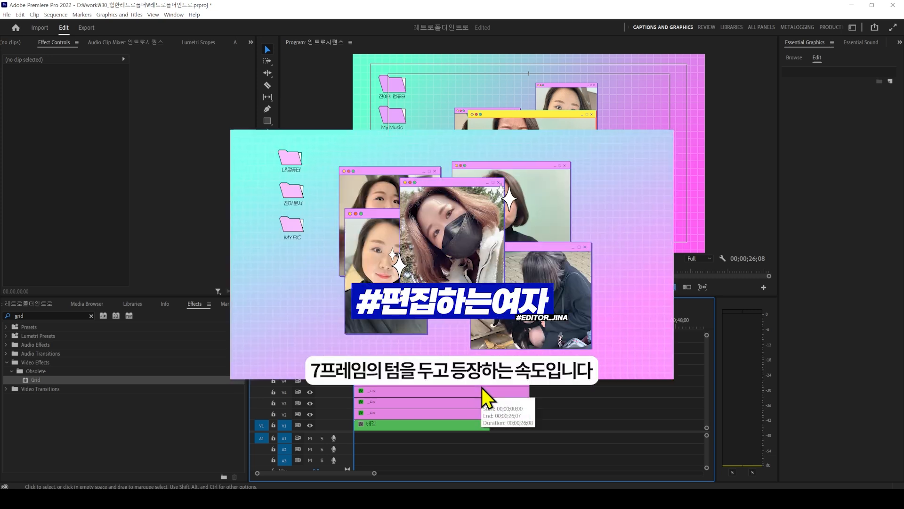
- Shift the photo folder clip on V2 to start at frame 7
click(283, 318)
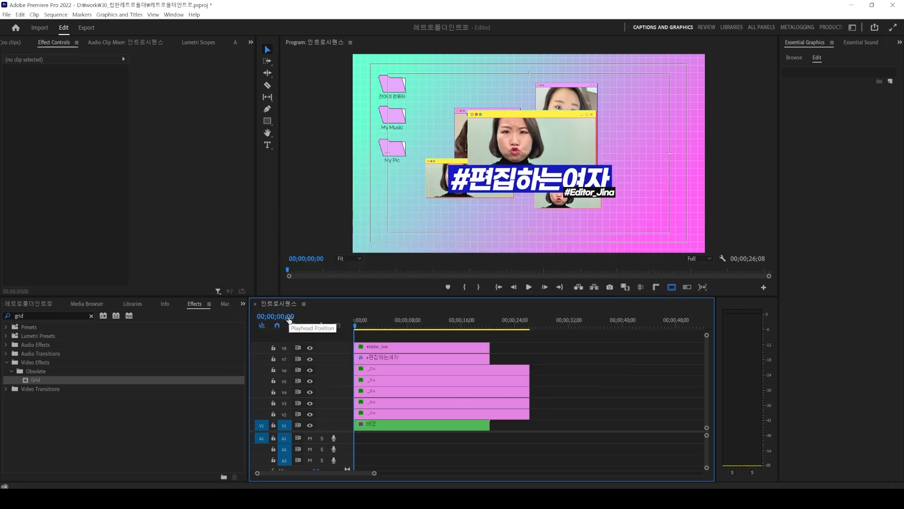
text(7)
key(Return)
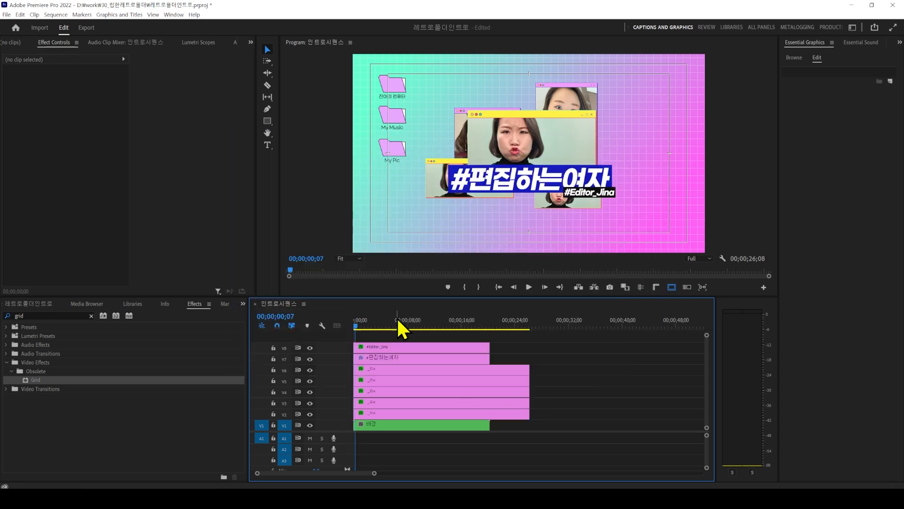
key(equal)
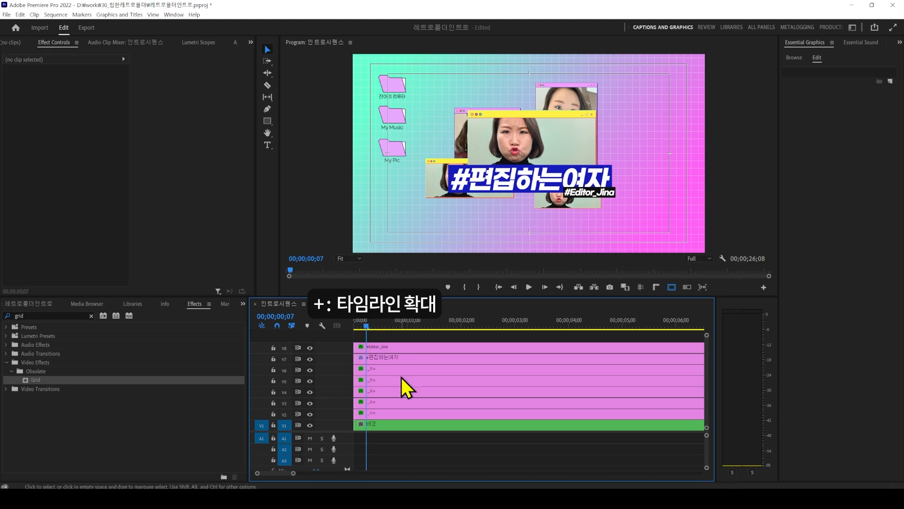
drag(377, 411, 390, 413)
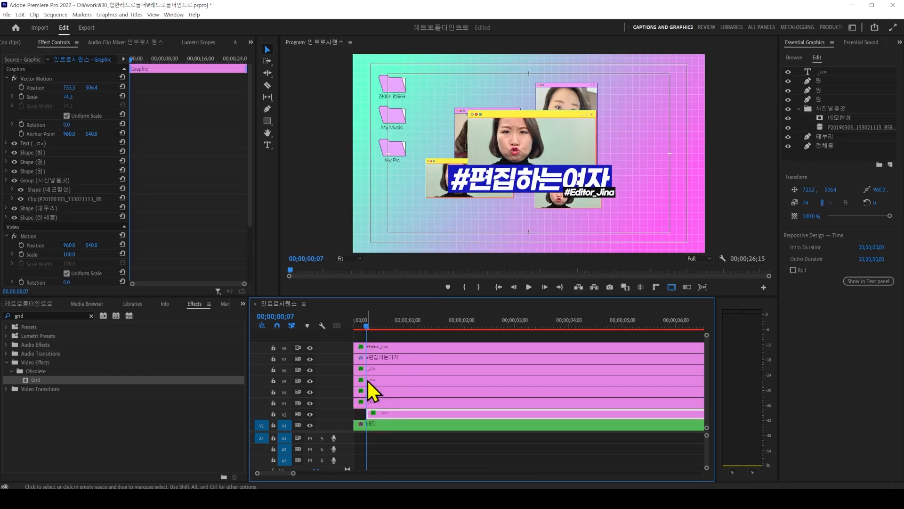
- Shift the photo folder clip on V3 to start at frame 14 and the one on V4 at frame 21
click(289, 318)
text(14)
key(Return)
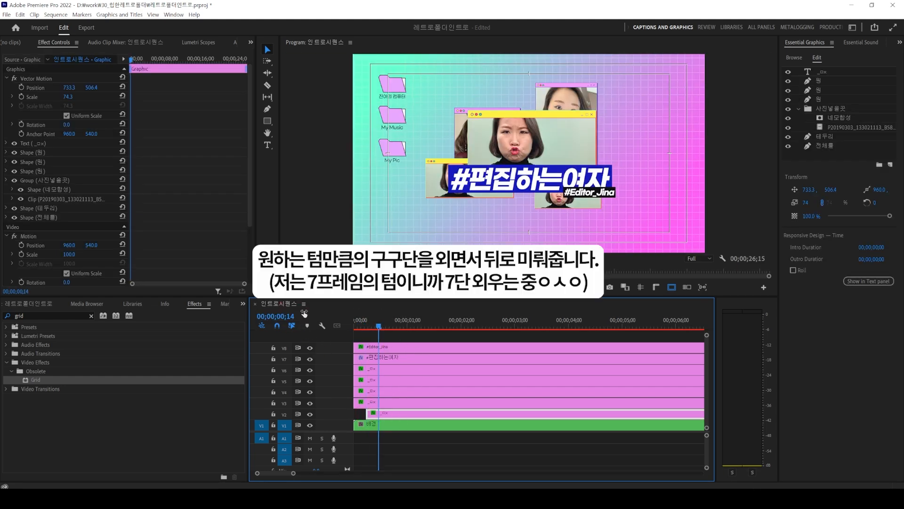
drag(382, 404, 409, 406)
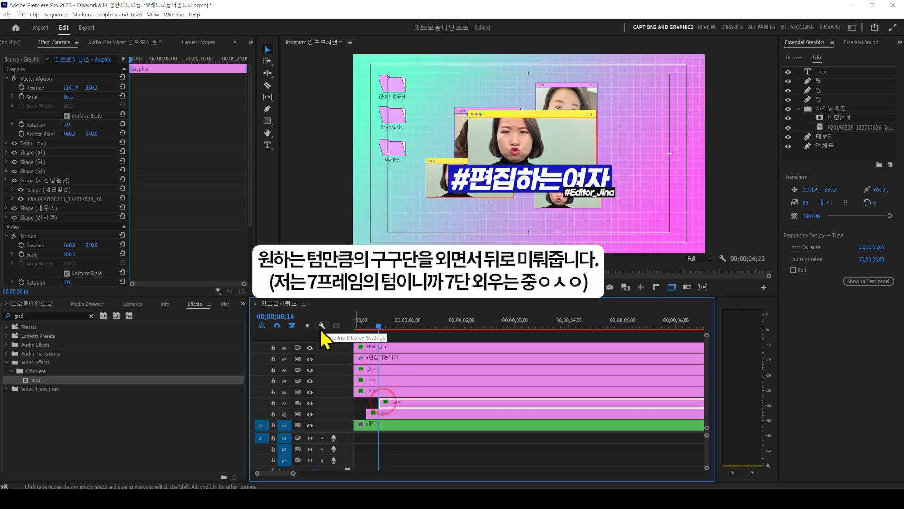
click(291, 316)
text(21)
key(Return)
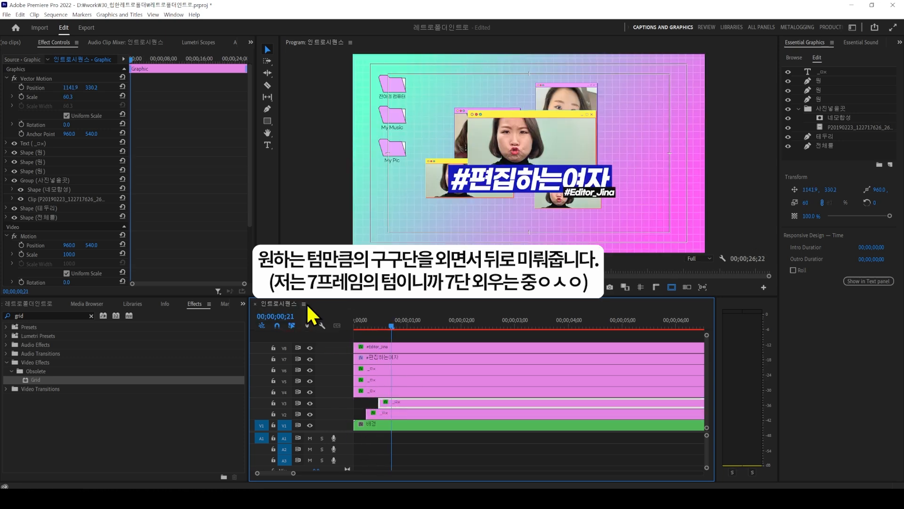
drag(400, 394, 437, 395)
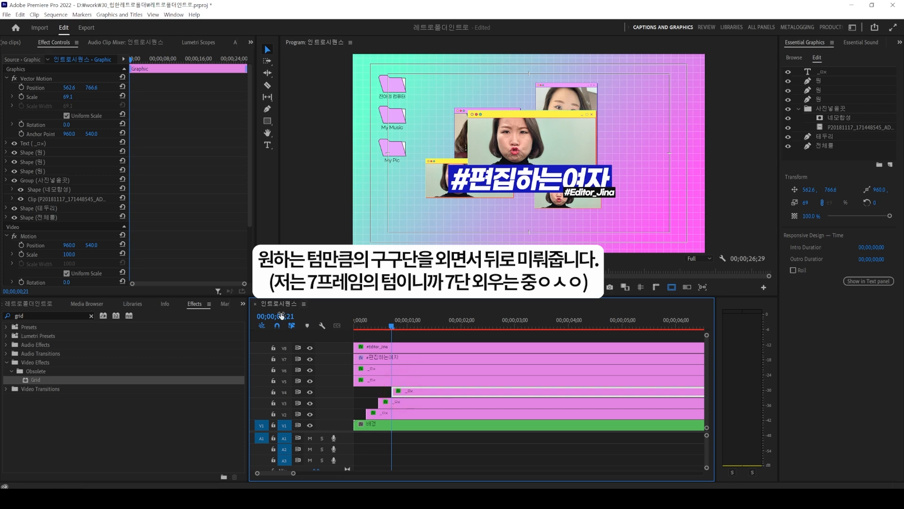
- Shift the photo folder clip on V5 to start at frame 28 and the one on V6 at frame 35
click(304, 316)
text(28)
key(Return)
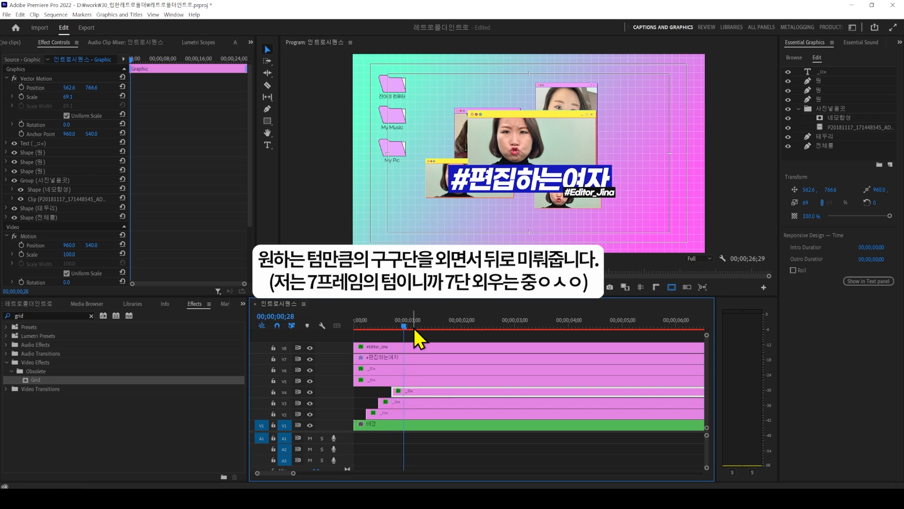
drag(400, 382, 445, 385)
click(291, 317)
text(35)
key(Return)
drag(379, 369, 408, 309)
- Shift the main title clip on V7 to start at frame 42 and the small hashtag clip on V8 at frame 48
click(295, 315)
text(42)
key(Return)
drag(390, 358, 464, 367)
text(48)
key(Return)
drag(368, 347, 343, 325)
- Play and scrub the sequence from the start to check the staggered appearance of the photo folders
click(437, 324)
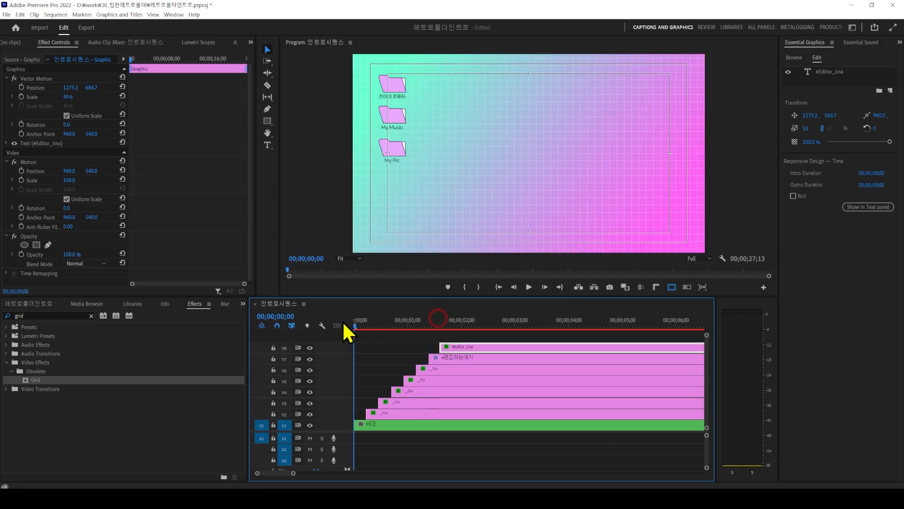
key(space)
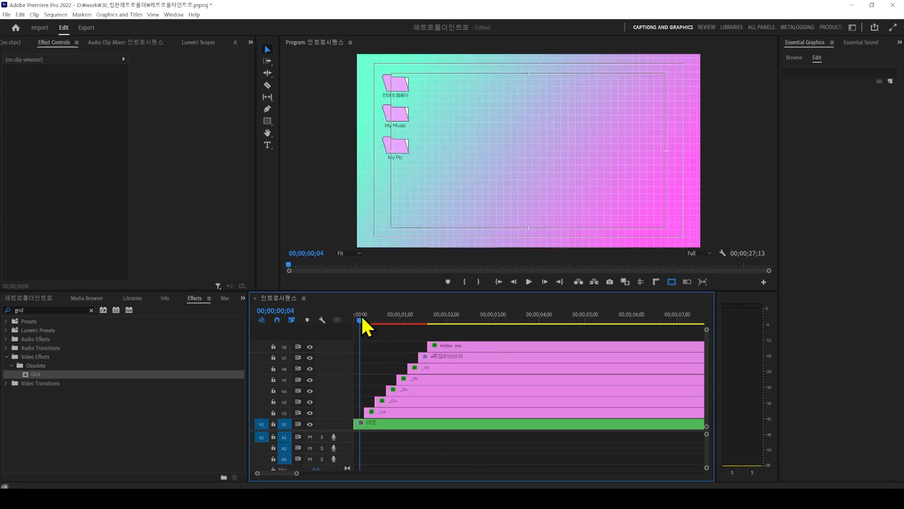
drag(361, 314, 405, 327)
- Nest the five photo folder clips as 사진들 and move the two title clips down to V3 and V4
click(396, 346)
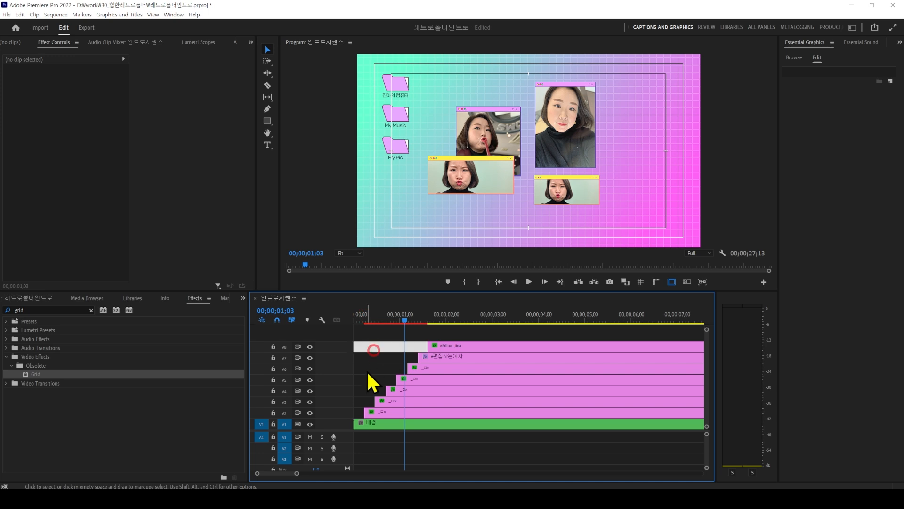
drag(366, 366, 482, 414)
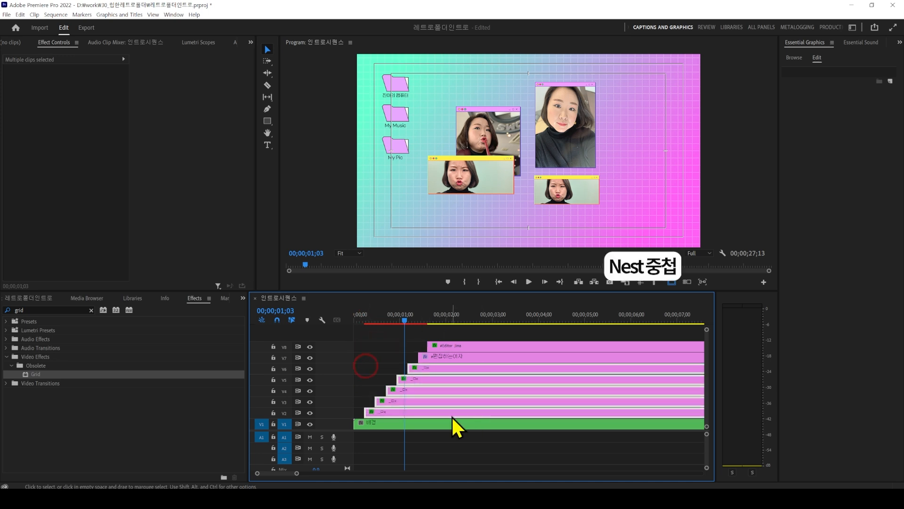
right_click(433, 413)
click(489, 241)
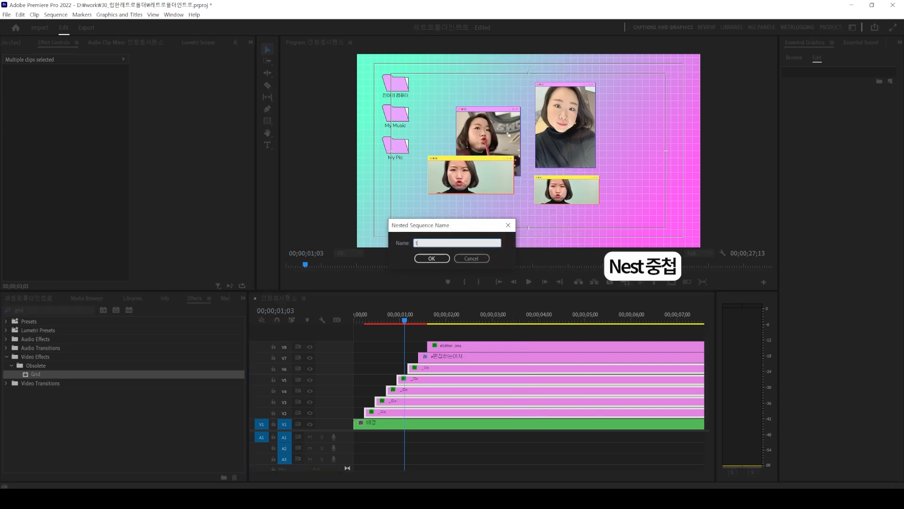
text(사진들)
key(Return)
drag(420, 338, 455, 400)
click(446, 352)
- Import the sparkle clip 반짝소스_편집하는여자.mov from the source folder into the project
click(27, 300)
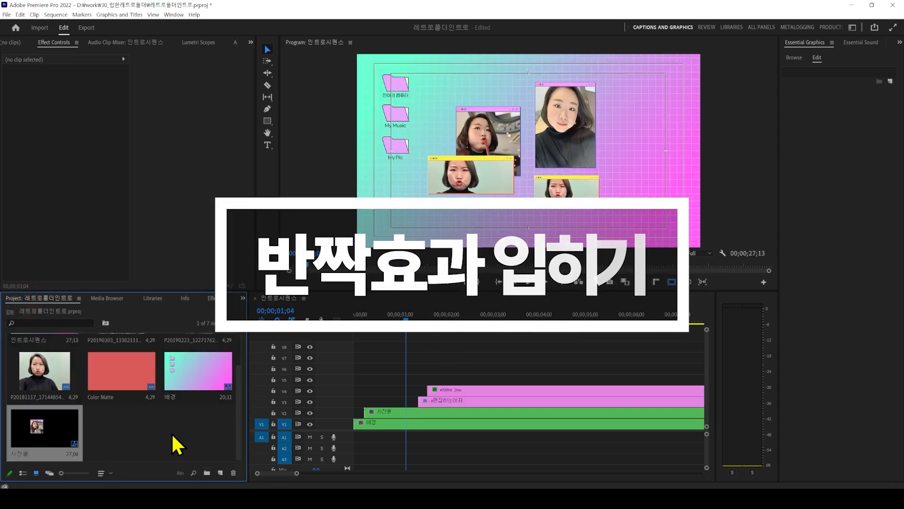
click(151, 423)
double_click(188, 448)
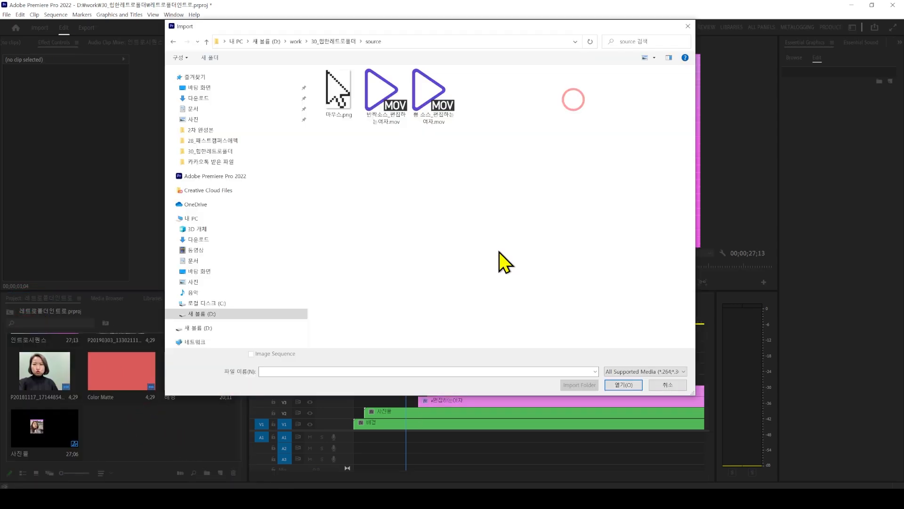
double_click(394, 107)
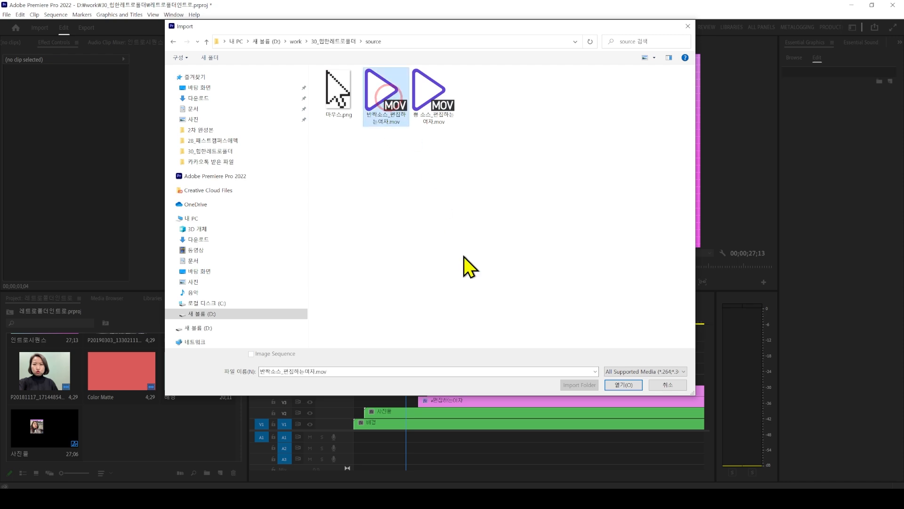
click(190, 422)
- Place the sparkle clip on V5 starting at 00;00;01;05, where the last photo folder appears
drag(407, 318, 409, 319)
key(Left)
key(Left)
key(Left)
key(Right)
key(Right)
key(Left)
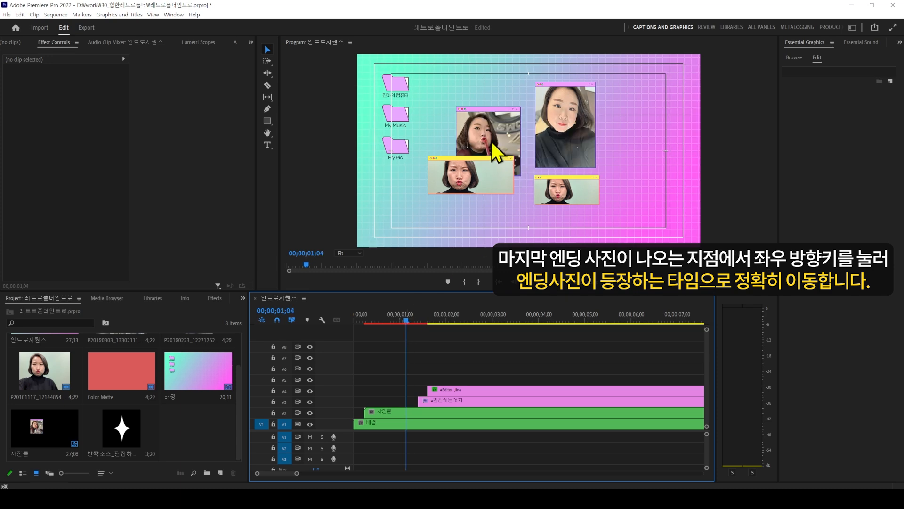
key(Right)
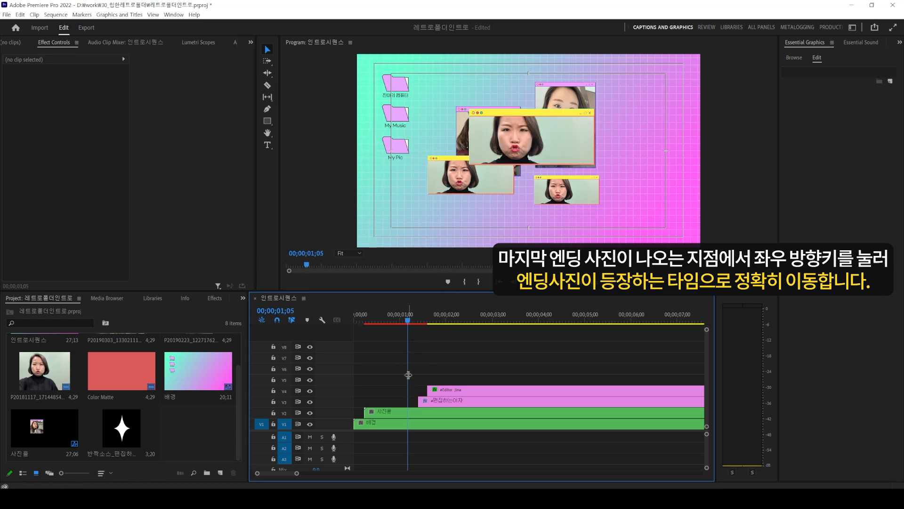
drag(114, 440, 412, 380)
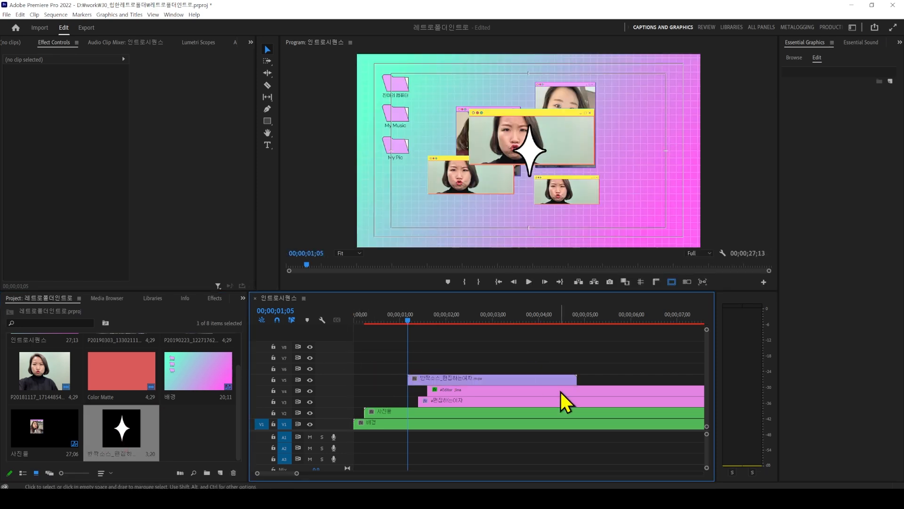
- Use Motion to scale the sparkle to about 41 and position it at about 1197, 357 near the front photo folder's upper-right corner
click(468, 381)
click(34, 79)
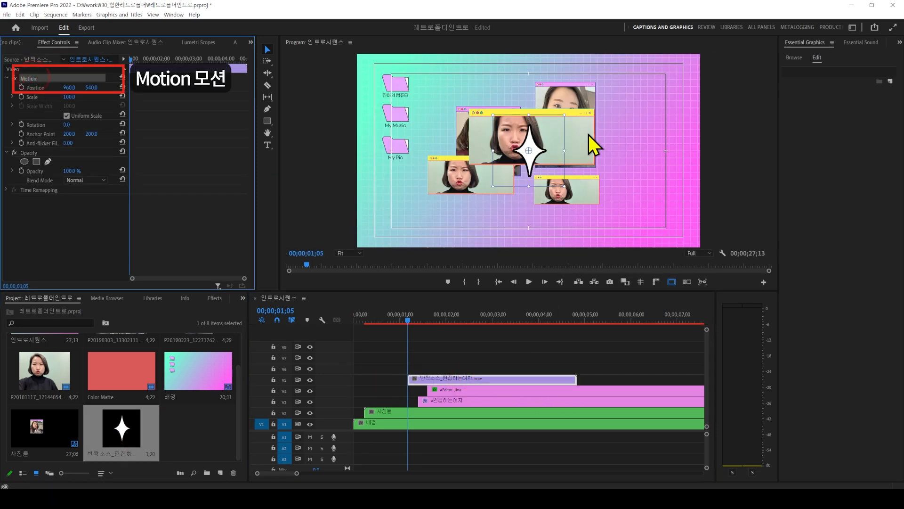
drag(493, 151, 514, 151)
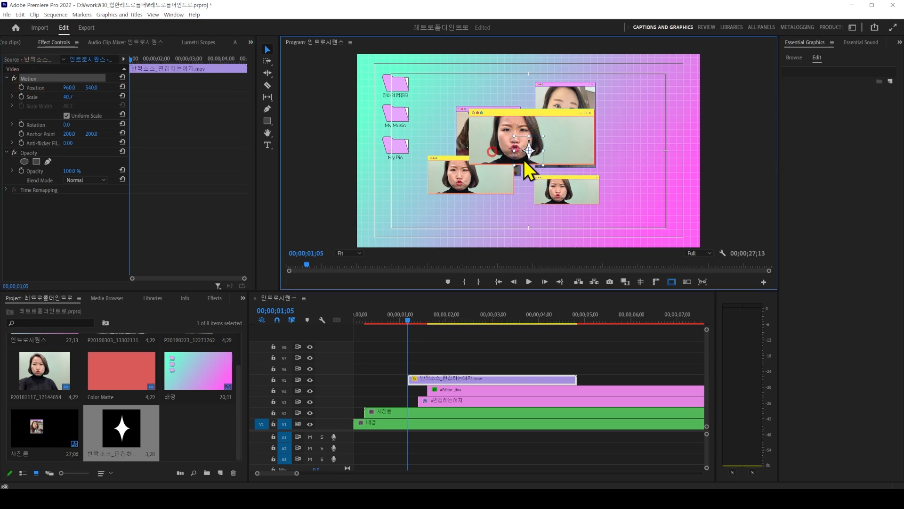
drag(569, 128, 567, 128)
- Duplicate the sparkle clip onto V6 and scale the copy to about 25, positioned at about 1250, 403 beside the larger sparkle
drag(428, 380, 443, 369)
click(36, 79)
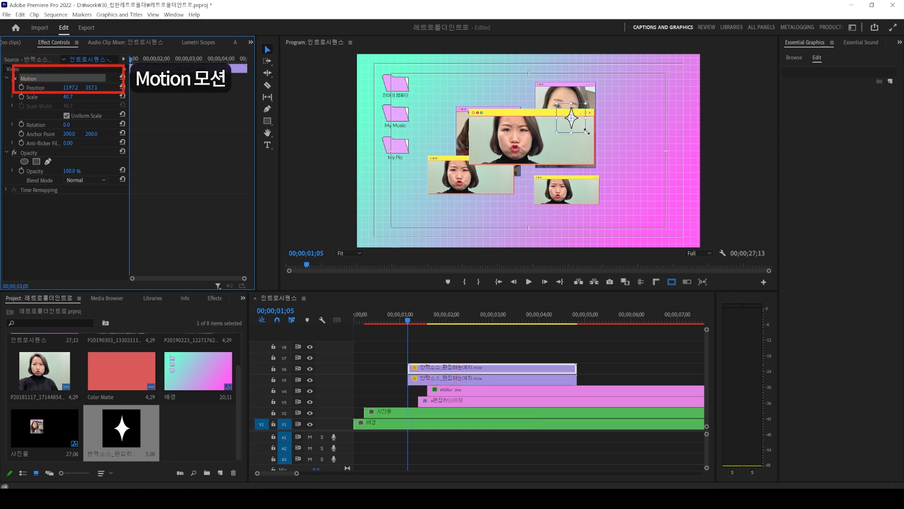
drag(556, 120, 581, 128)
- Delay the small sparkle clip on V6 by three frames
click(431, 369)
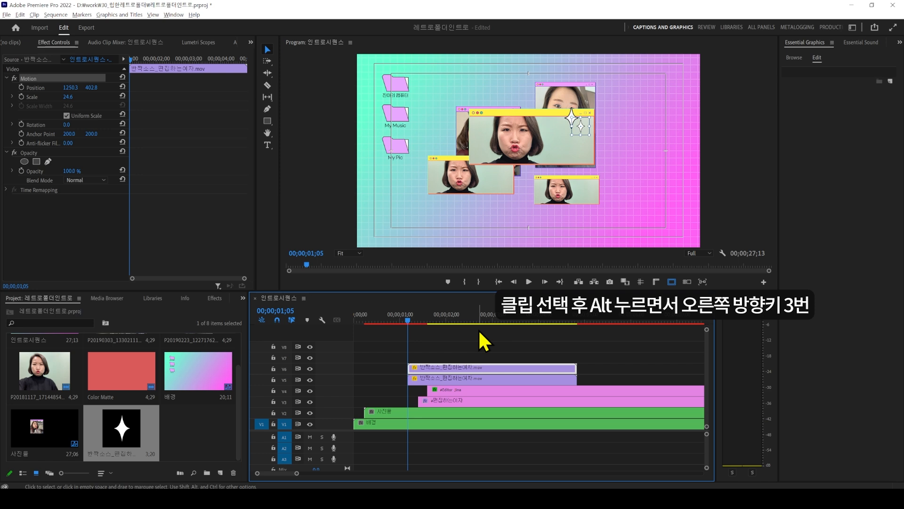
key(alt+Right)
key(alt+Right)
key(alt+Right)
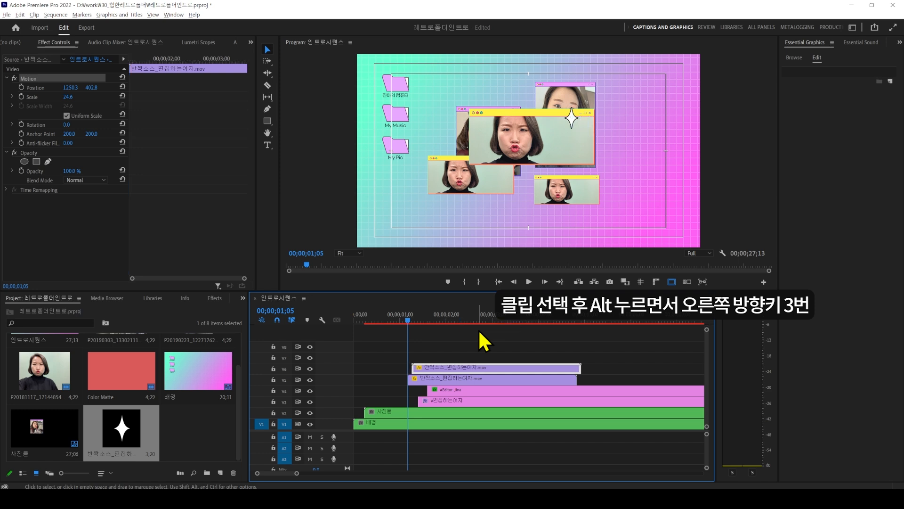
- Play back the section around the sparkles twice to check their offset timing
click(401, 316)
key(space)
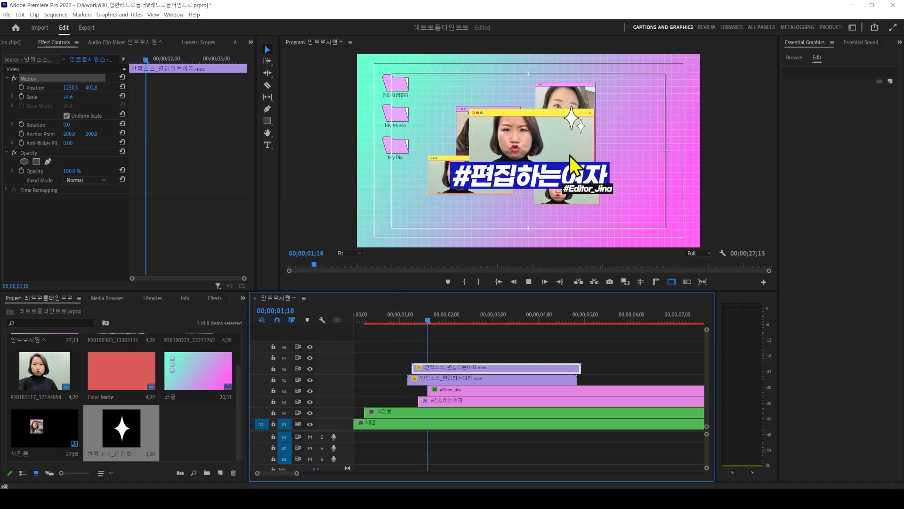
key(space)
click(405, 313)
key(space)
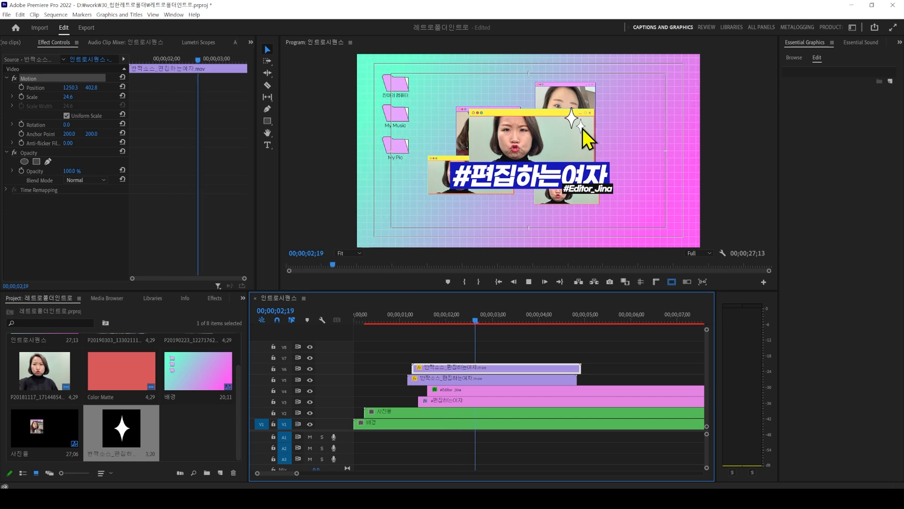
- Duplicate both sparkle clips onto V7 and V8 and move the playhead to 00;00;01;17
click(401, 316)
drag(412, 346, 428, 358)
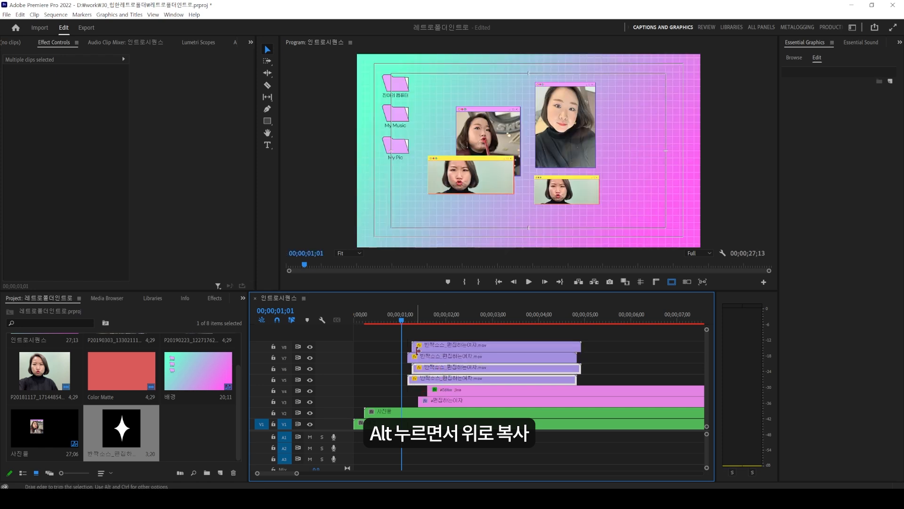
drag(403, 315, 426, 314)
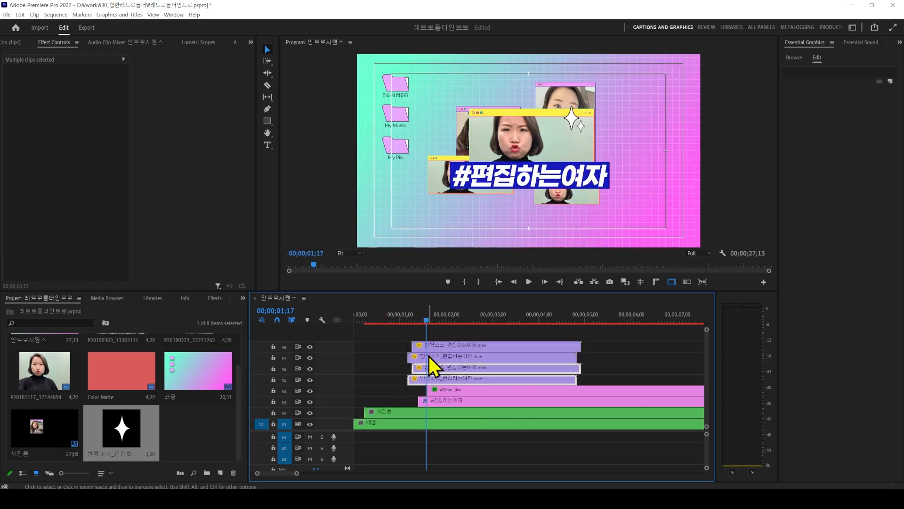
- Reposition the duplicated sparkles on V7 and V8 beside the centre photo's left edge, with the smaller one at about 603, 450
click(429, 355)
click(50, 78)
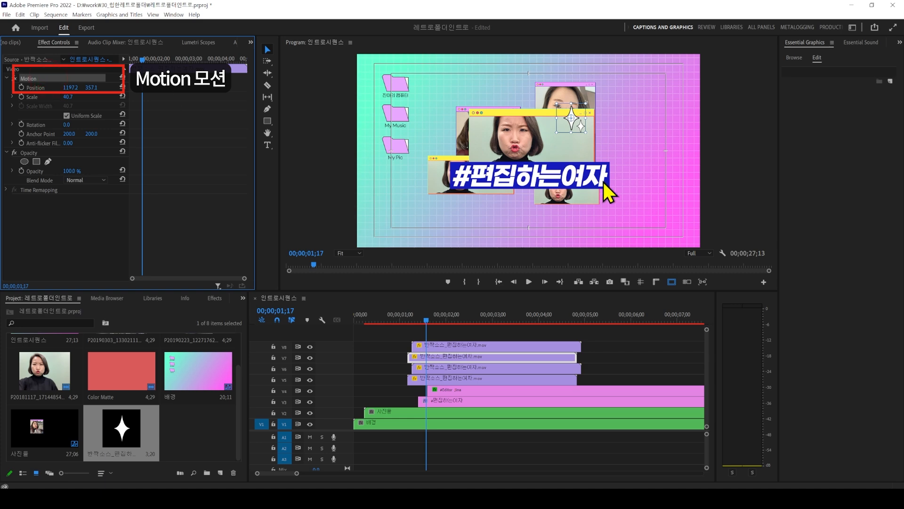
drag(578, 125, 485, 155)
click(453, 346)
click(30, 79)
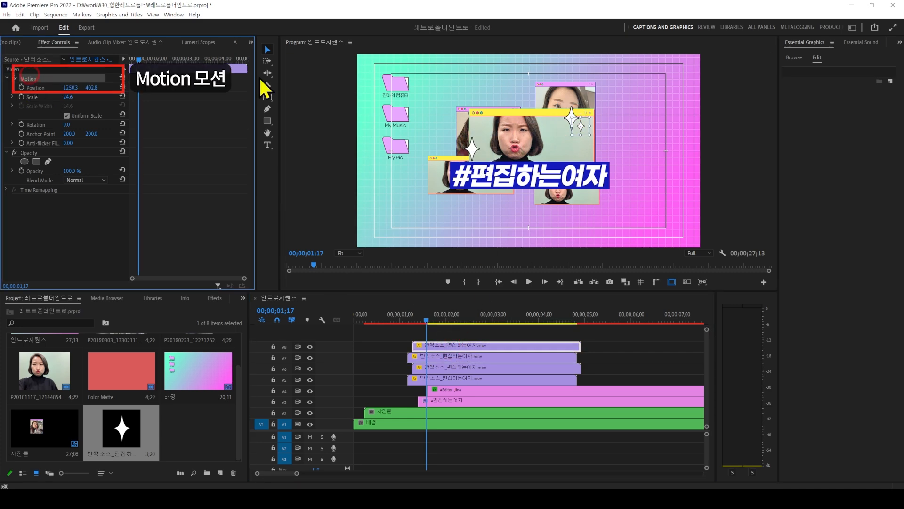
drag(586, 132, 471, 140)
- Play back the intro from around one second to check all four sparkles together
drag(418, 316, 402, 315)
key(space)
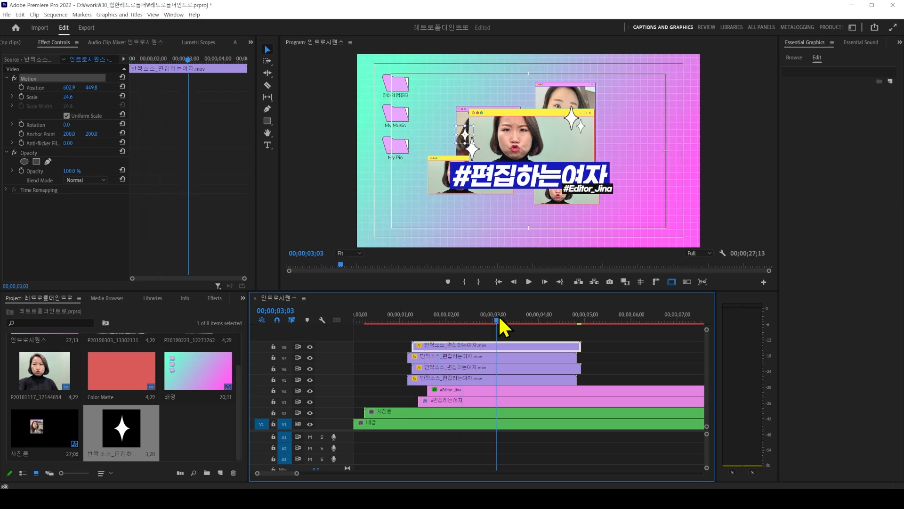
key(space)
- Nest all the clips on the timeline into a single sequence named "all"
drag(372, 325, 473, 436)
right_click(478, 433)
click(519, 242)
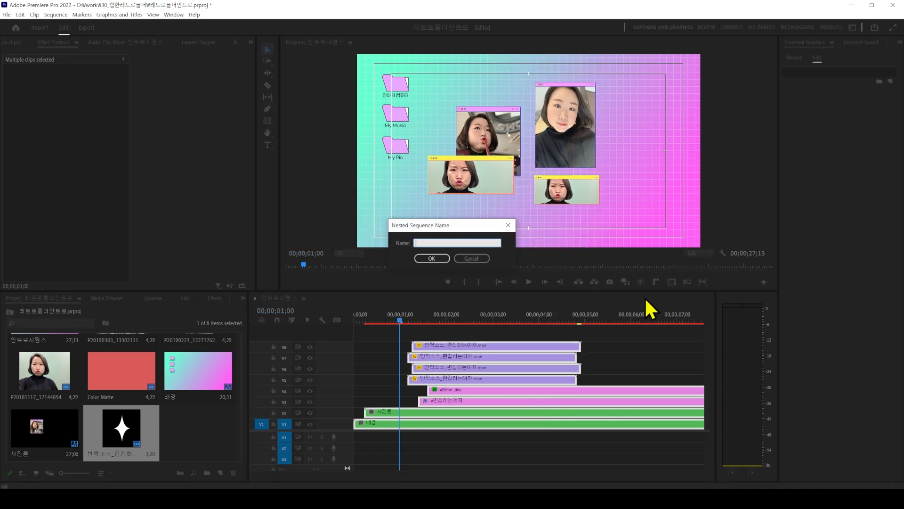
key(Return)
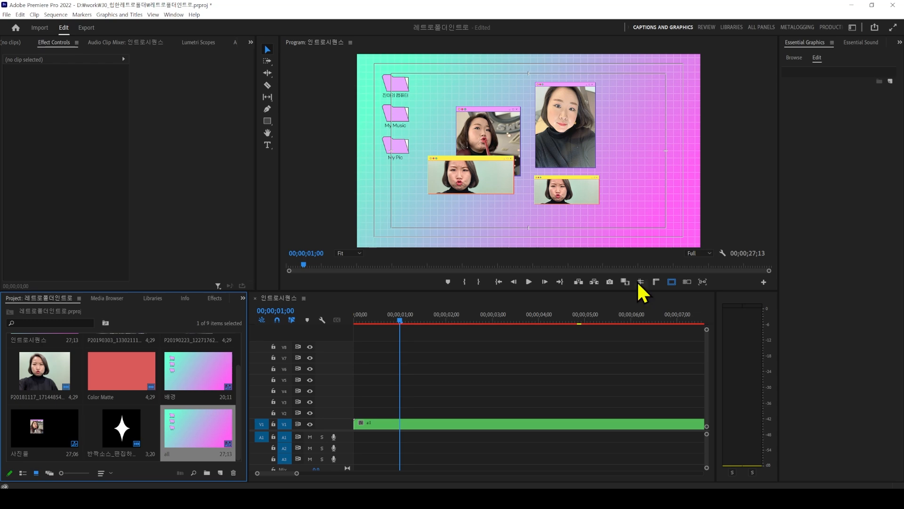
- Import 마우스.png and place it on V2 above the nested clip, starting at 00;00;01;14
drag(396, 316, 437, 316)
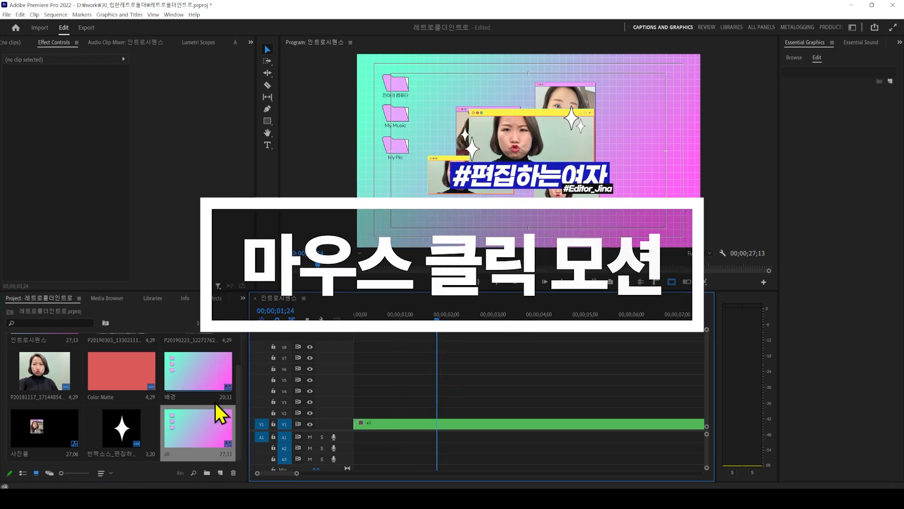
drag(129, 279, 135, 265)
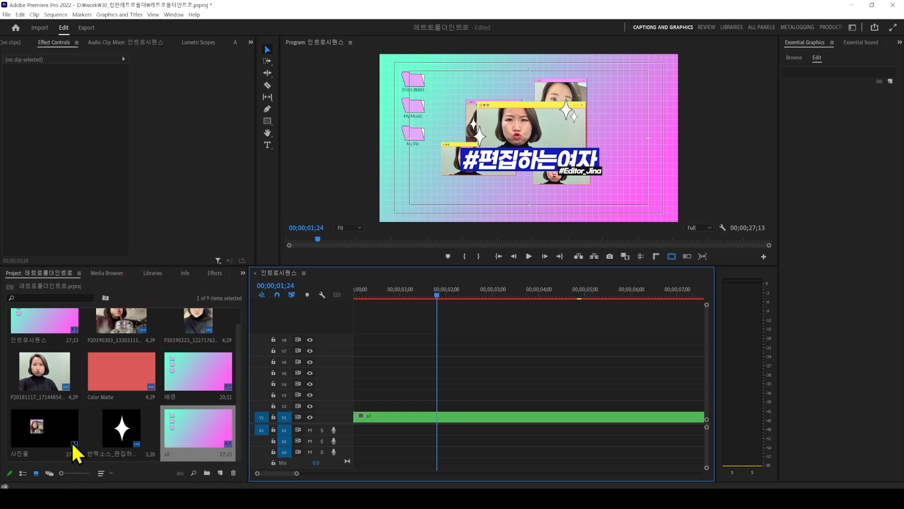
double_click(85, 433)
double_click(340, 106)
drag(66, 446, 424, 414)
click(453, 405)
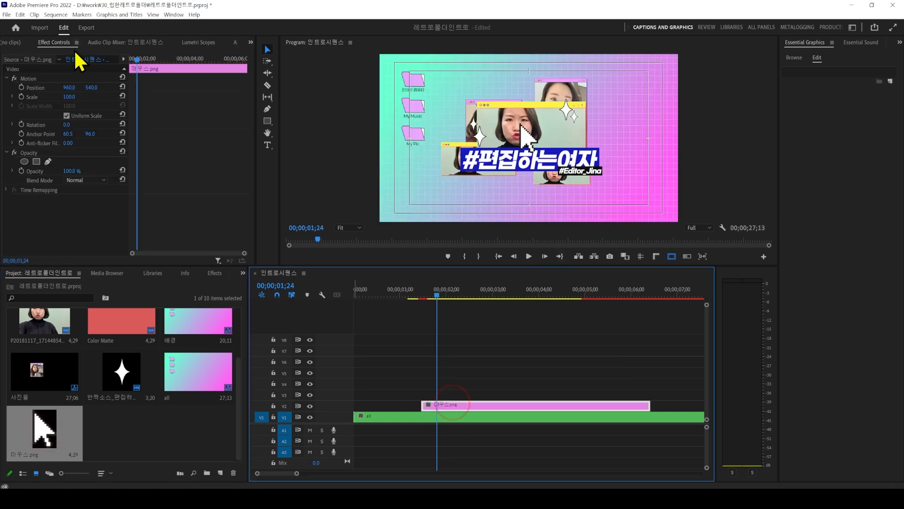
- Move the cursor image to about 1465.6, 548.5 and enable Position keyframing at the clip's start, 00;00;01;14
click(32, 79)
drag(533, 154, 609, 152)
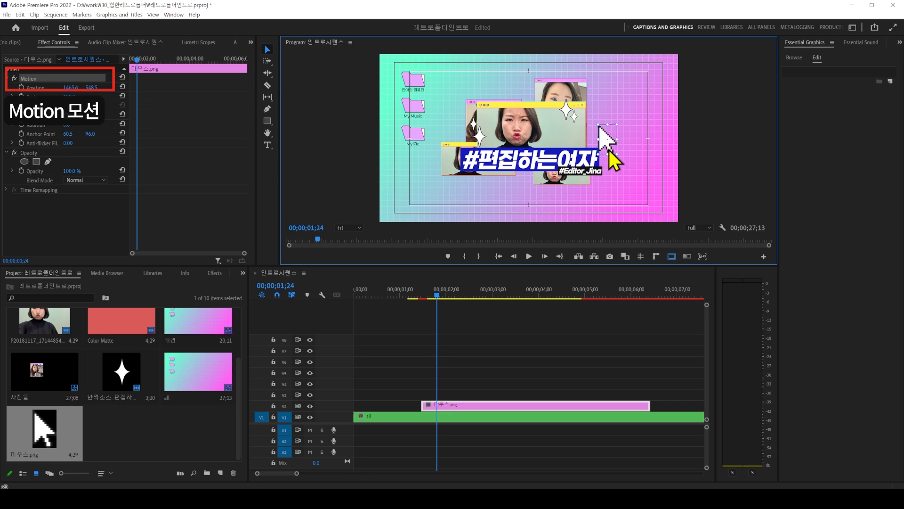
drag(402, 289, 421, 290)
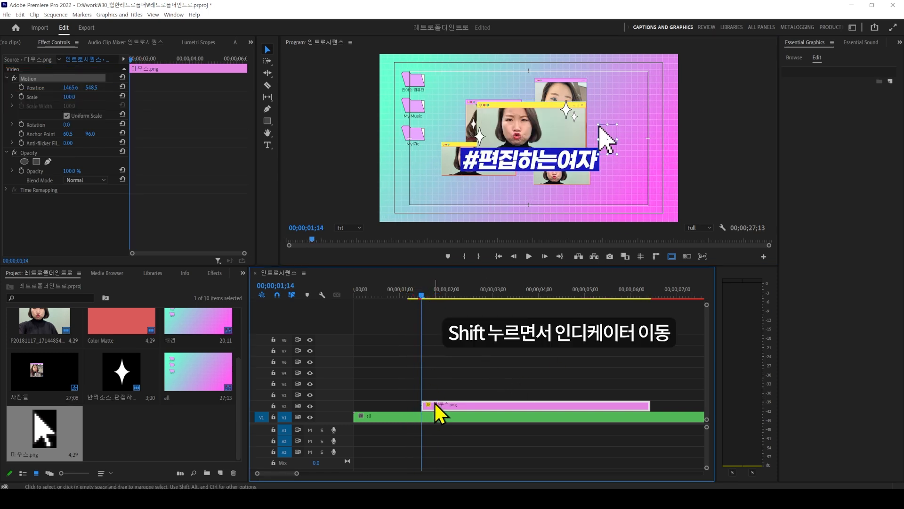
click(612, 159)
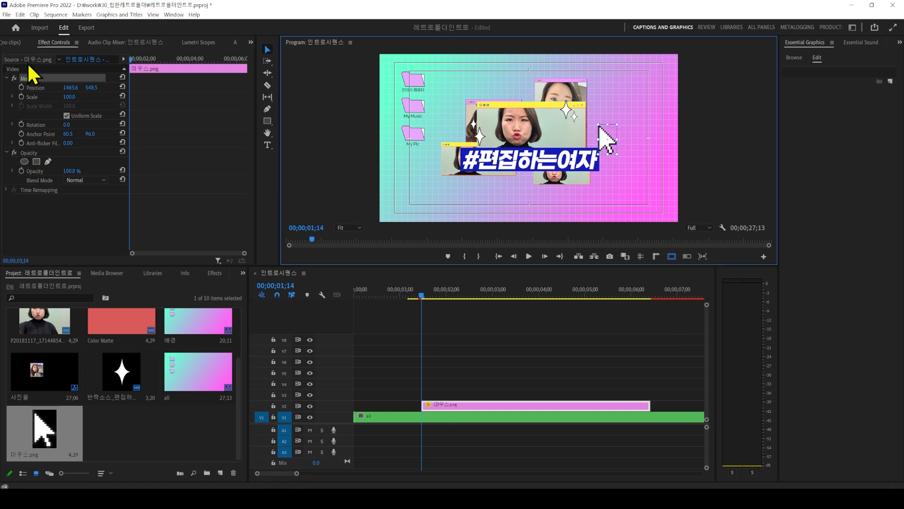
click(34, 88)
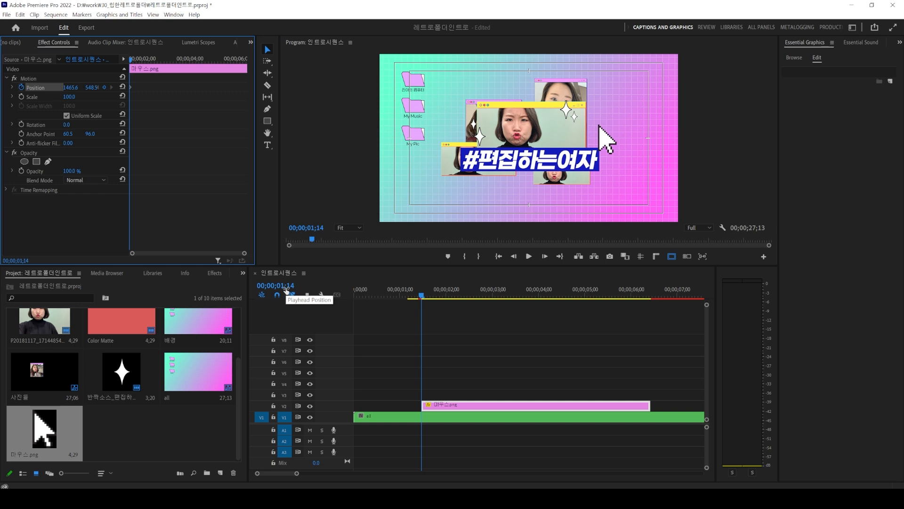
- Advance 20 frames to 00;00;02;04 and keyframe the cursor image at about 999, 574 over the centre photo
click(286, 288)
text(+2)
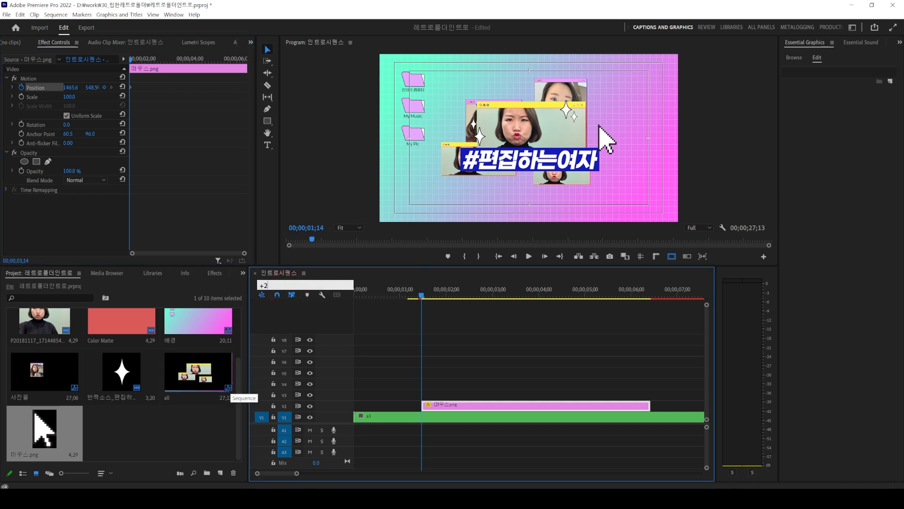
text(0)
key(Return)
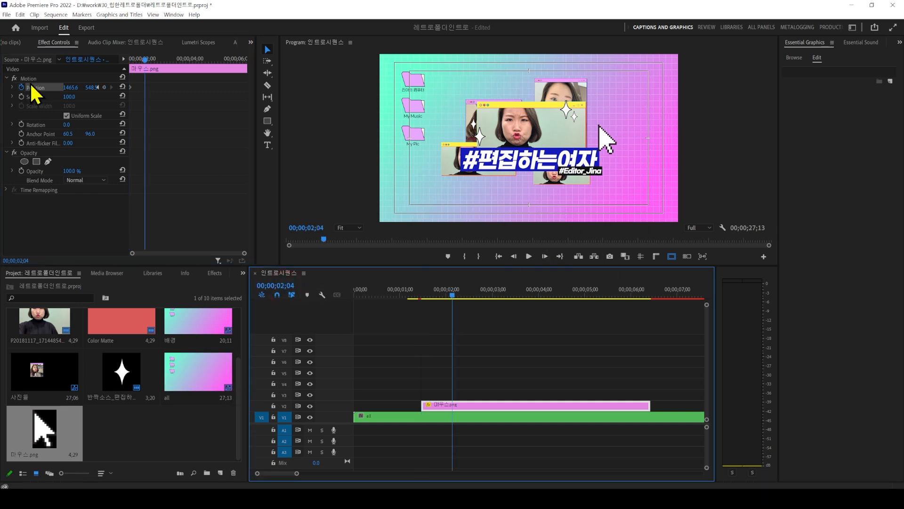
drag(611, 150, 537, 159)
- Keyframe the cursor image slightly lower at 00;00;02;09, at about 1008, 599
click(285, 285)
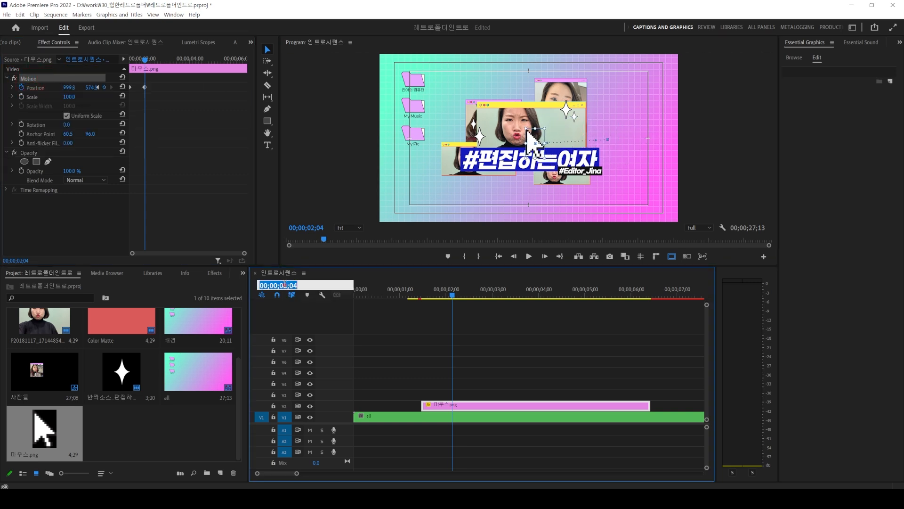
text(209)
key(Return)
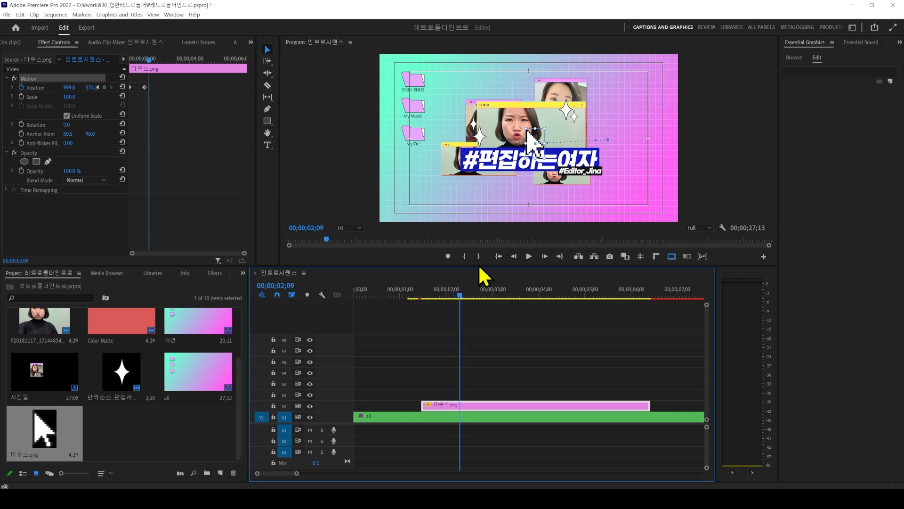
click(537, 154)
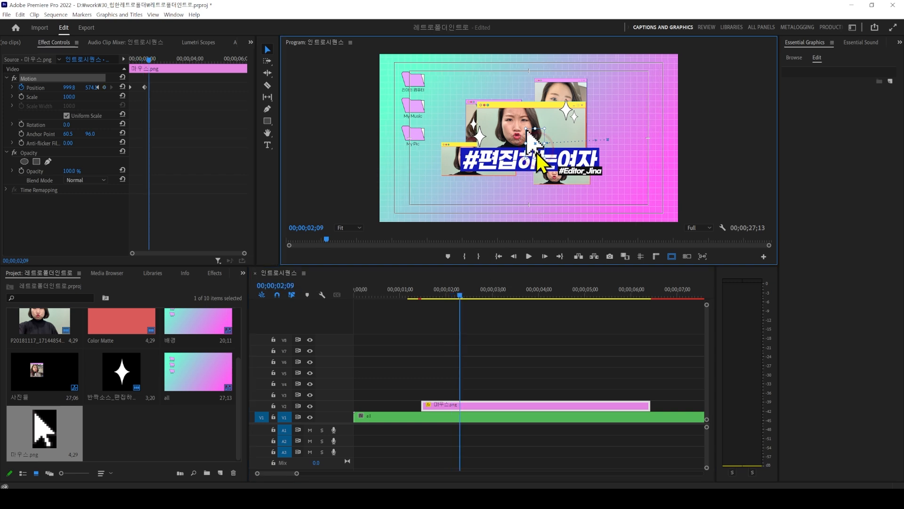
drag(538, 153, 539, 158)
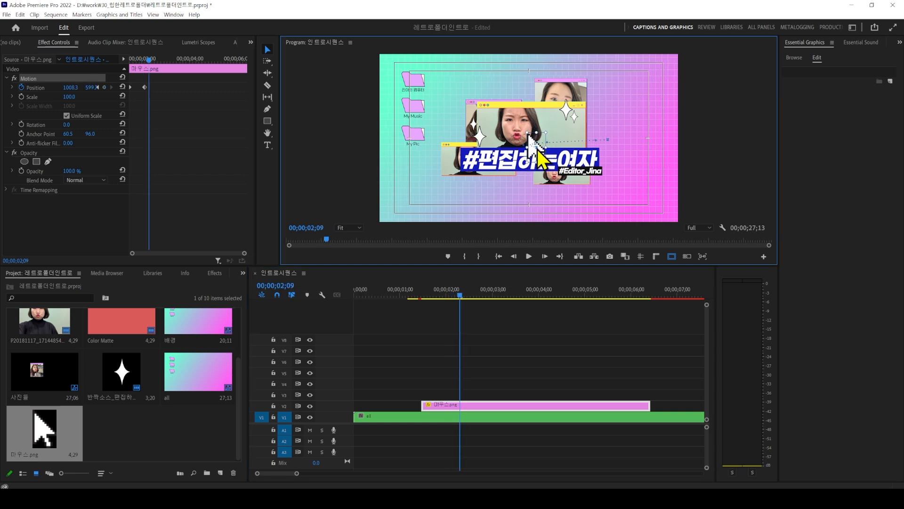
- Advance five frames to 00;00;02;14 and keyframe the cursor image back up at about 1003, 576
click(290, 286)
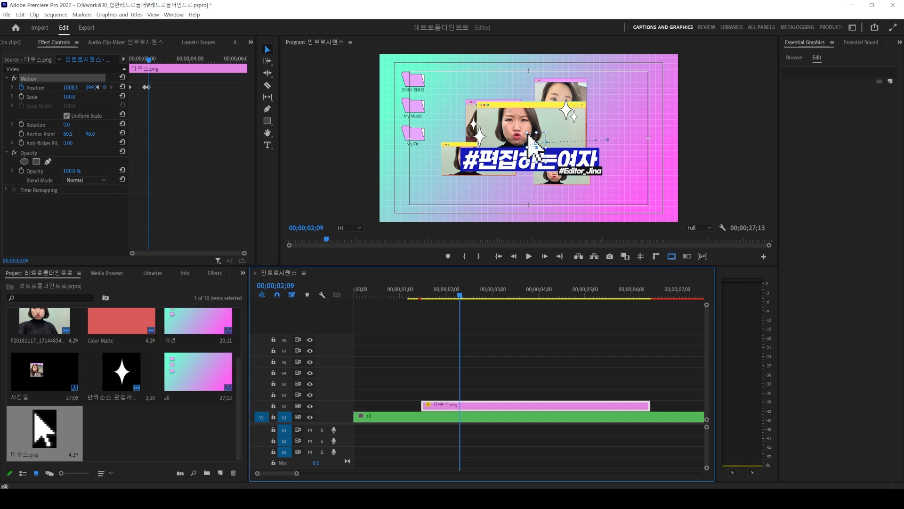
text(+5)
key(Return)
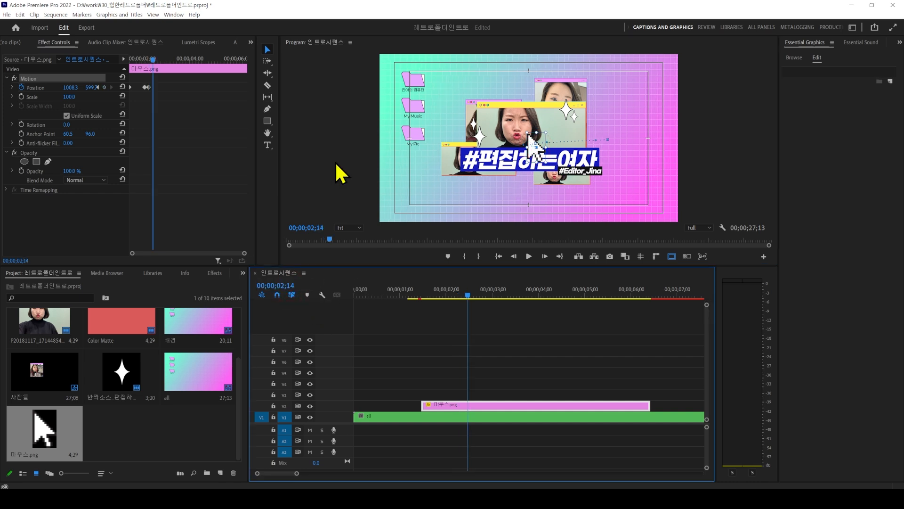
drag(528, 133, 527, 132)
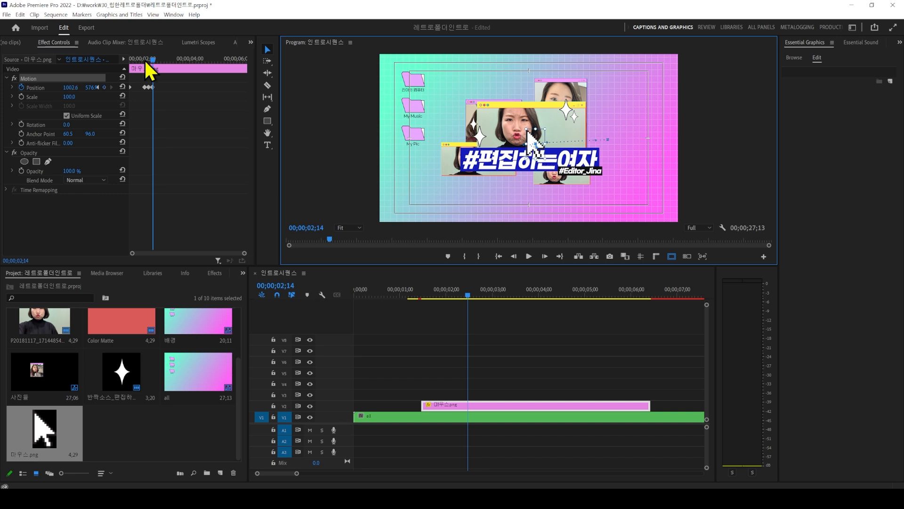
- Hide the V1 track and play back the cursor's movement on its own, inspecting the frames around 00;00;02;06
key(Up)
click(310, 417)
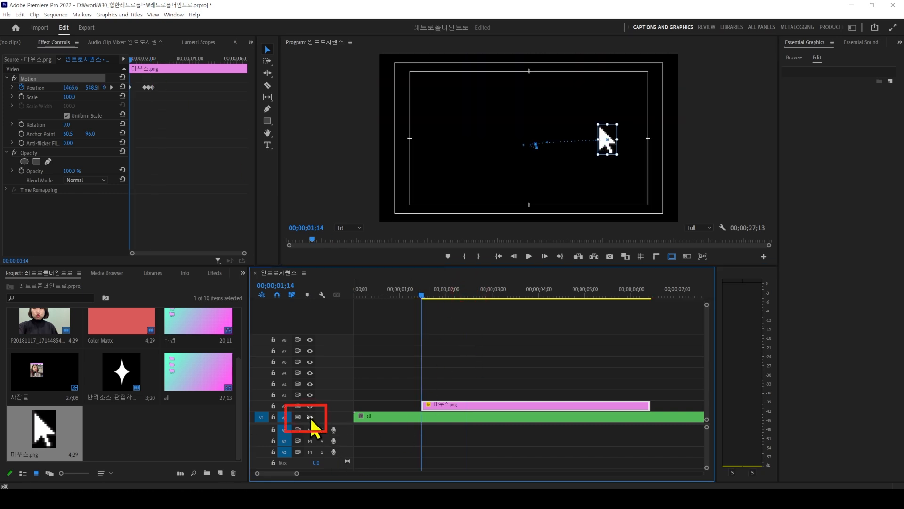
click(443, 349)
drag(422, 289, 415, 290)
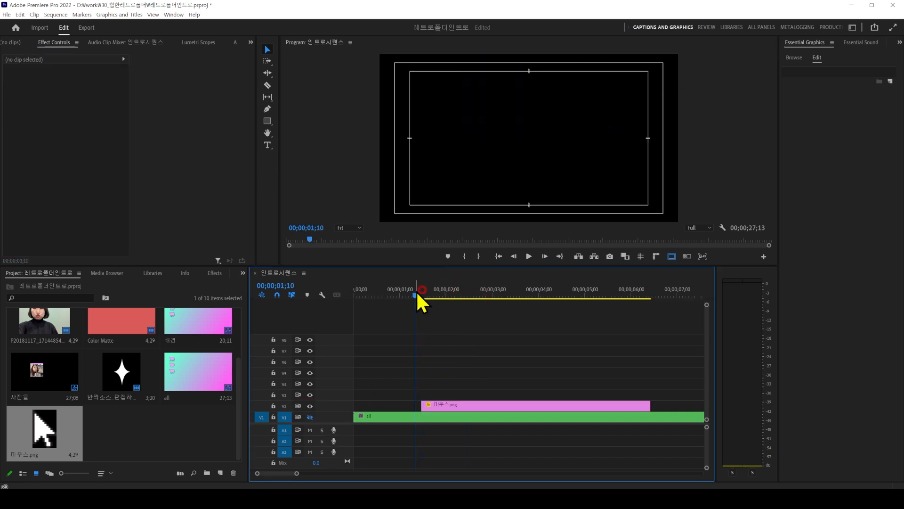
key(space)
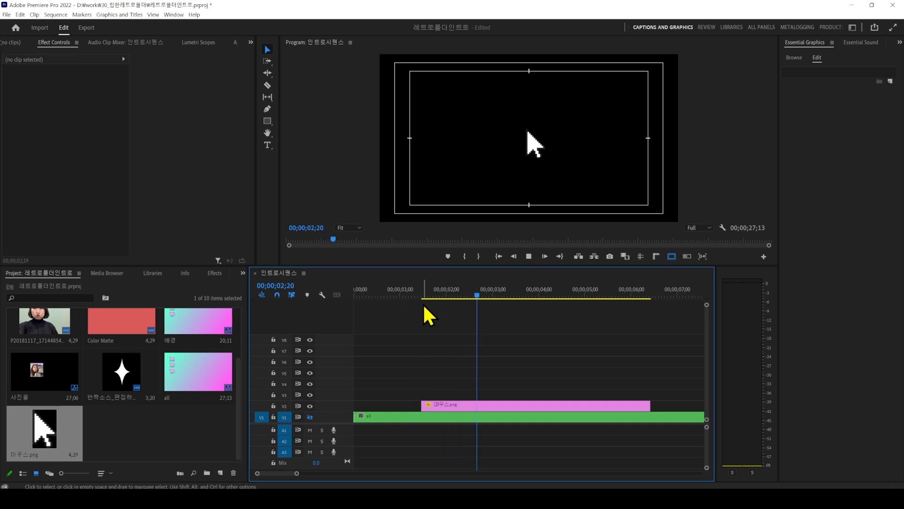
click(414, 291)
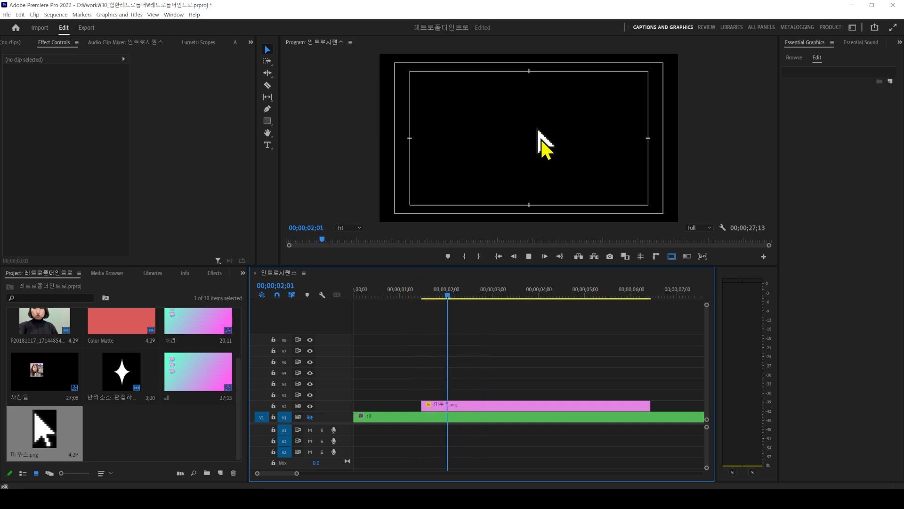
drag(474, 292, 455, 293)
- Set the spatial interpolation of all the cursor clip's Position keyframes to Linear
click(472, 405)
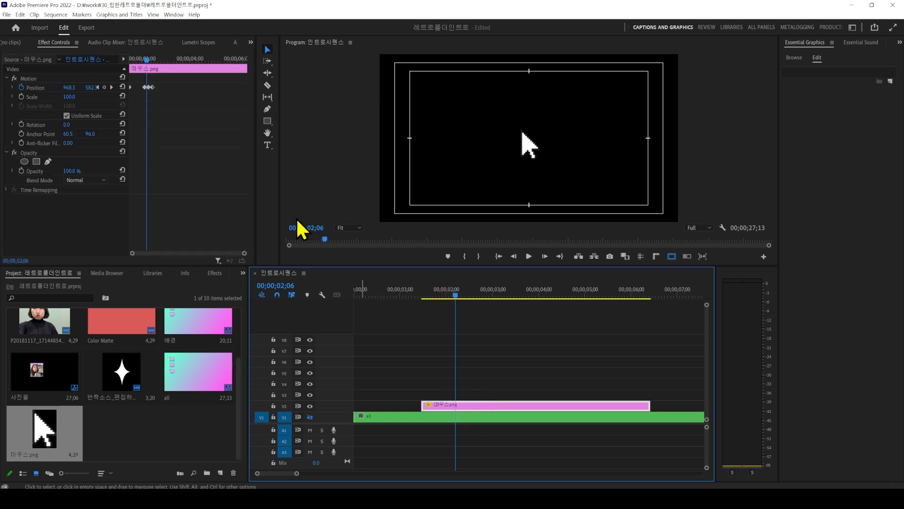
drag(162, 76, 141, 87)
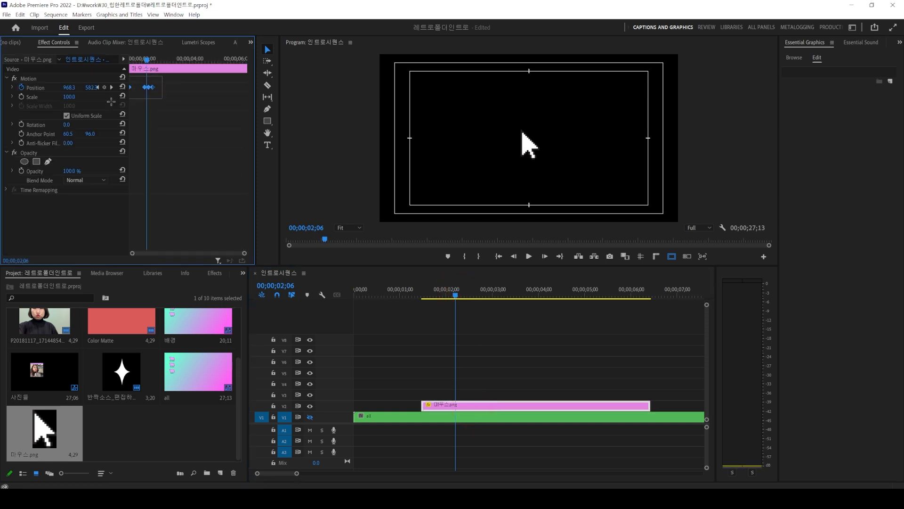
right_click(148, 87)
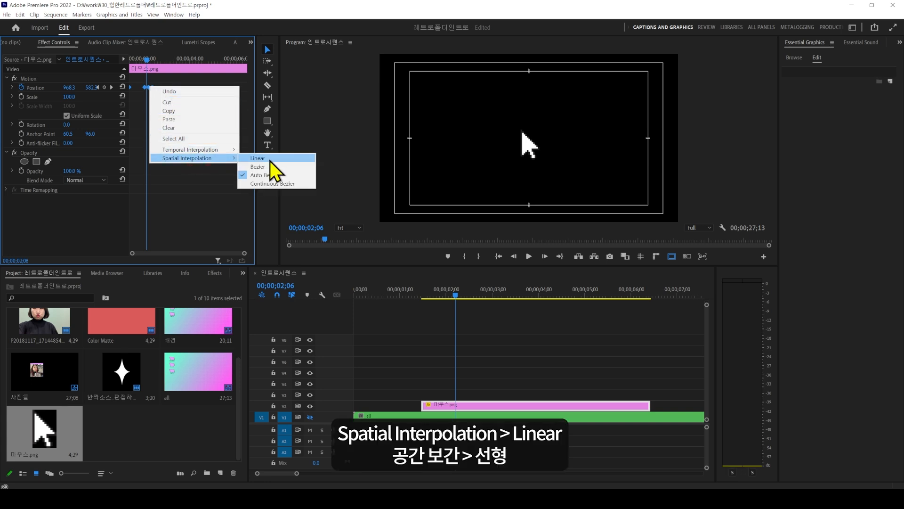
click(271, 160)
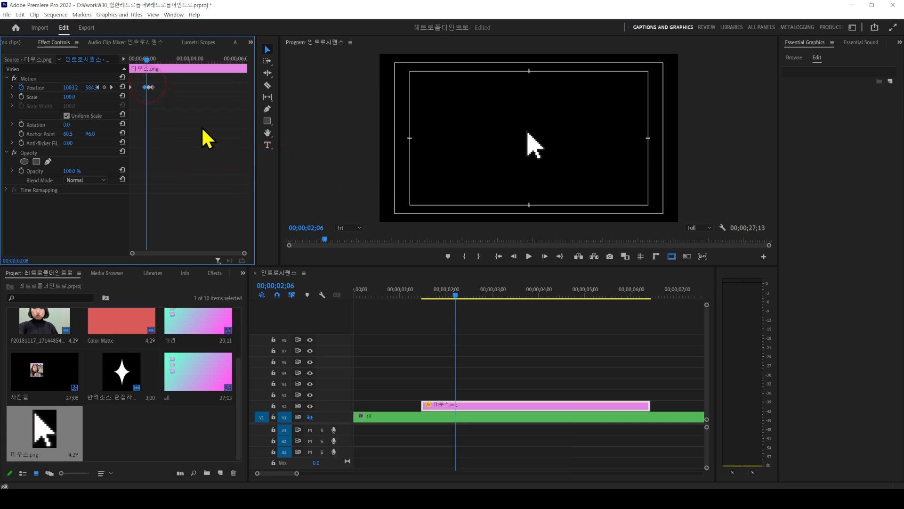
- Play back the cursor clip from its start to check the movement between the Position keyframes
drag(433, 289, 421, 292)
click(529, 257)
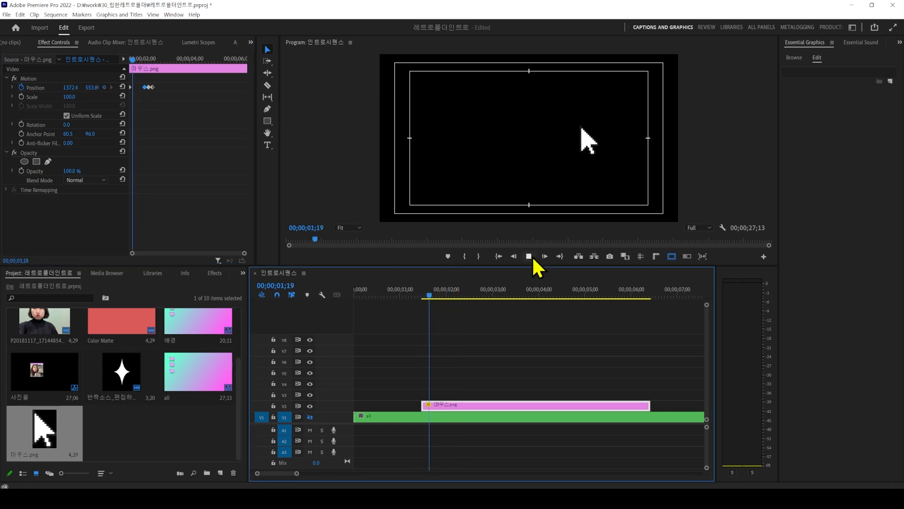
drag(148, 60, 120, 64)
key(space)
key(space)
key(space)
key(space)
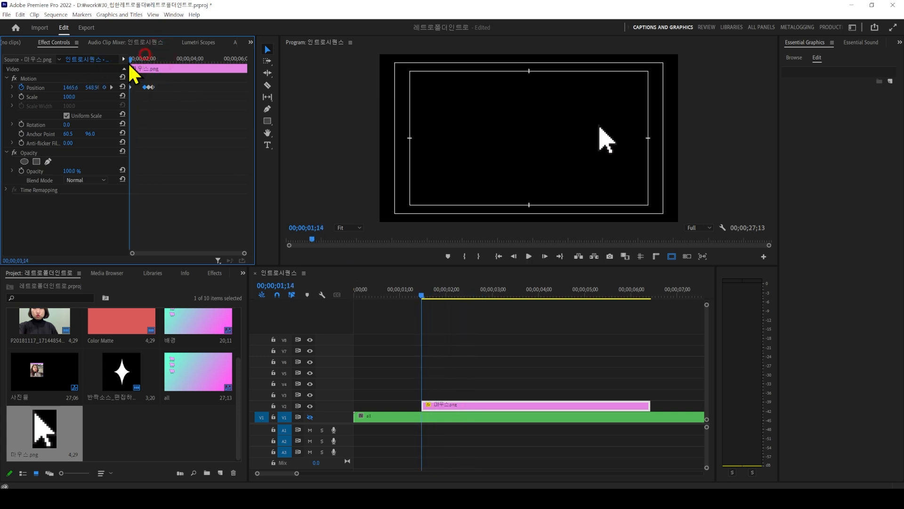
- Apply Ease In temporal interpolation to the last three Position keyframes and expand the Position velocity graph
key(=)
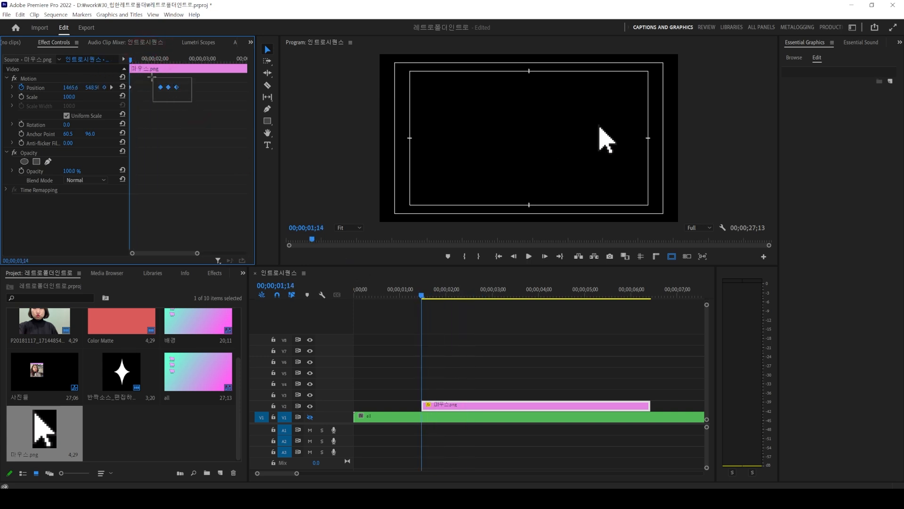
right_click(180, 95)
mouse_move(226, 149)
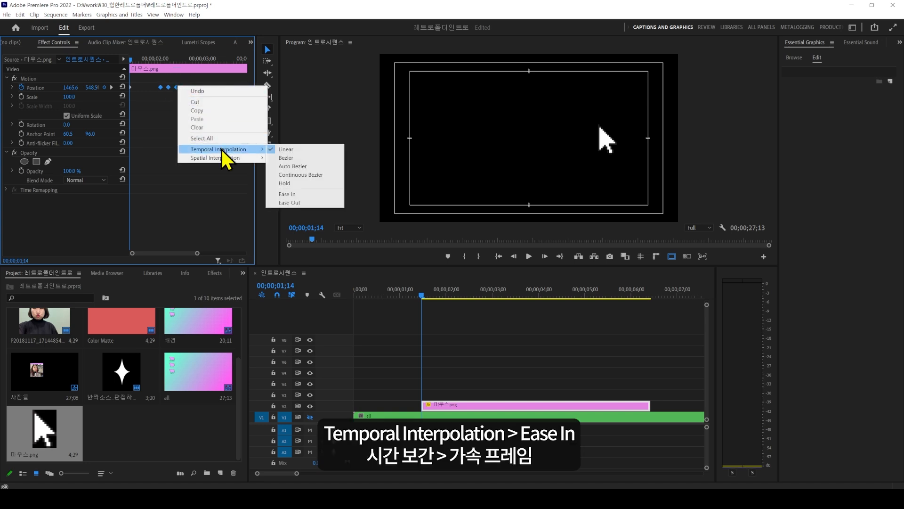
click(309, 194)
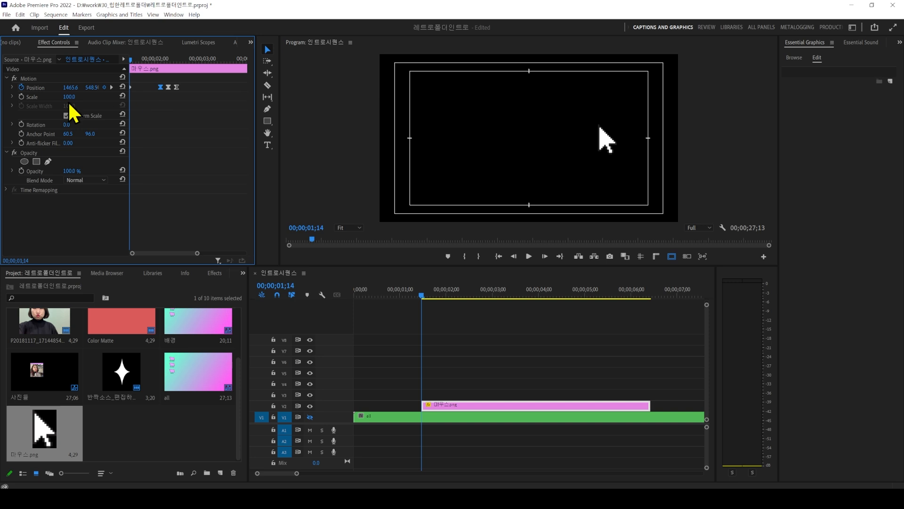
click(12, 88)
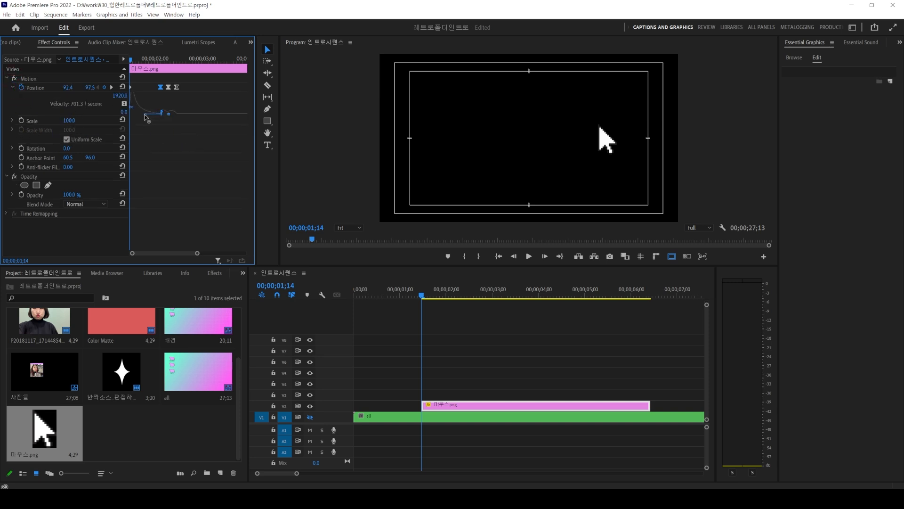
- Play back the cursor clip from its start to check the eased movement between its Position keyframes
click(423, 291)
key(space)
drag(470, 298, 438, 290)
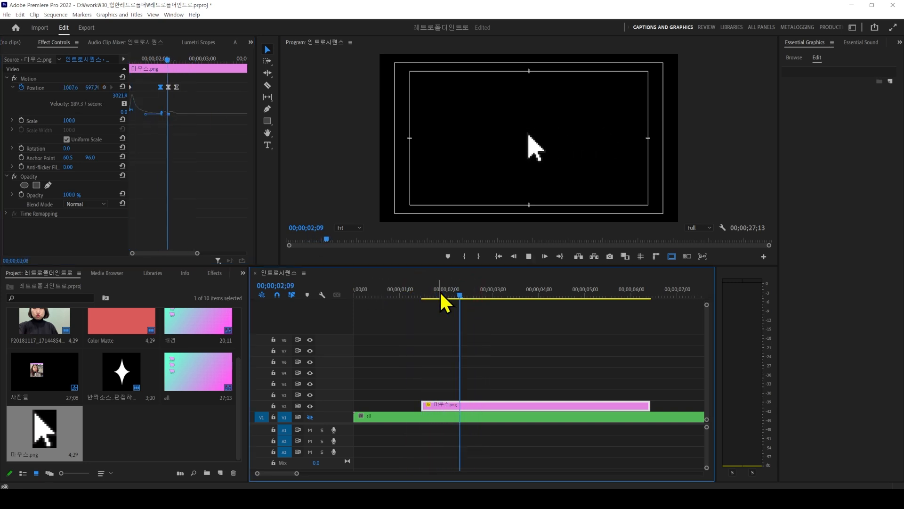
click(183, 60)
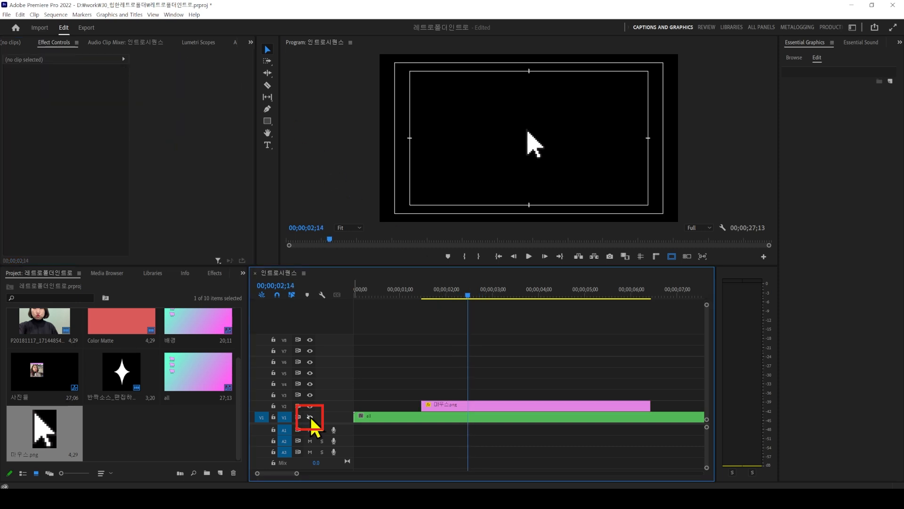
- Show the V1 track again and test the cursor clip's timing against the intro by shifting it slightly earlier
click(310, 417)
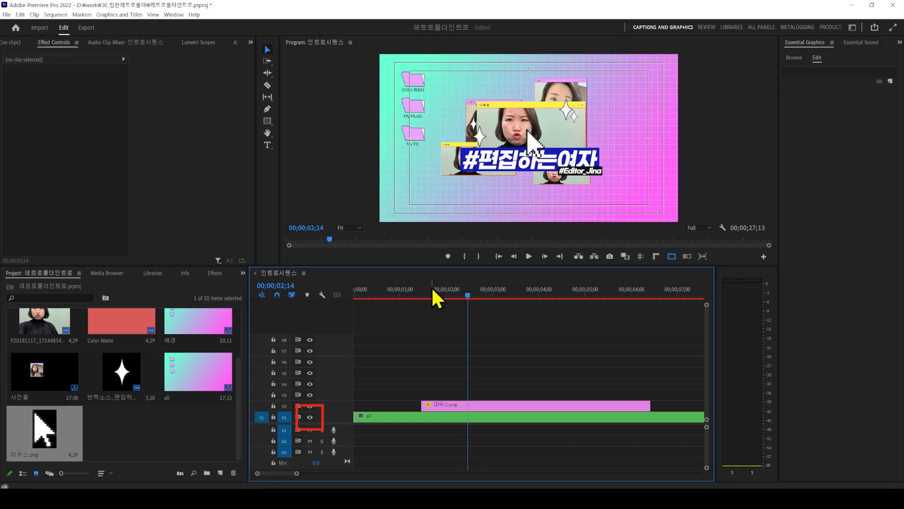
drag(431, 288, 405, 290)
click(437, 404)
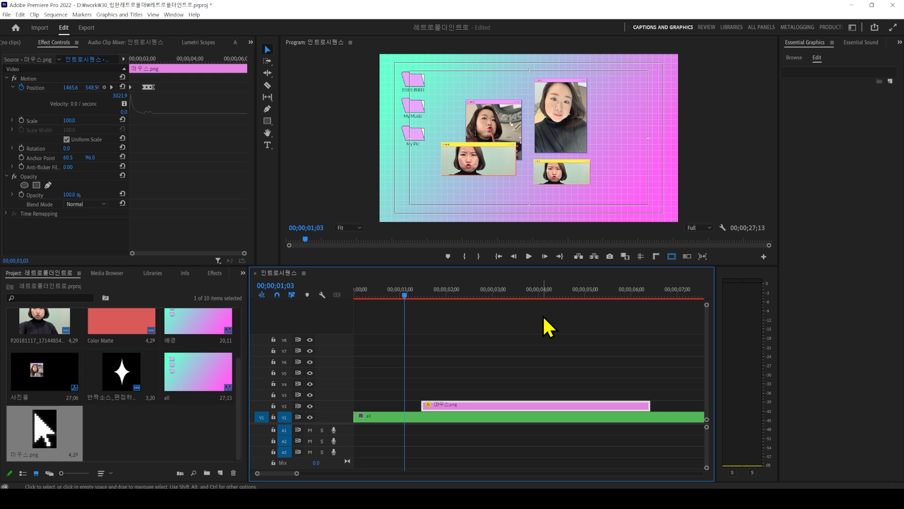
drag(440, 406, 440, 406)
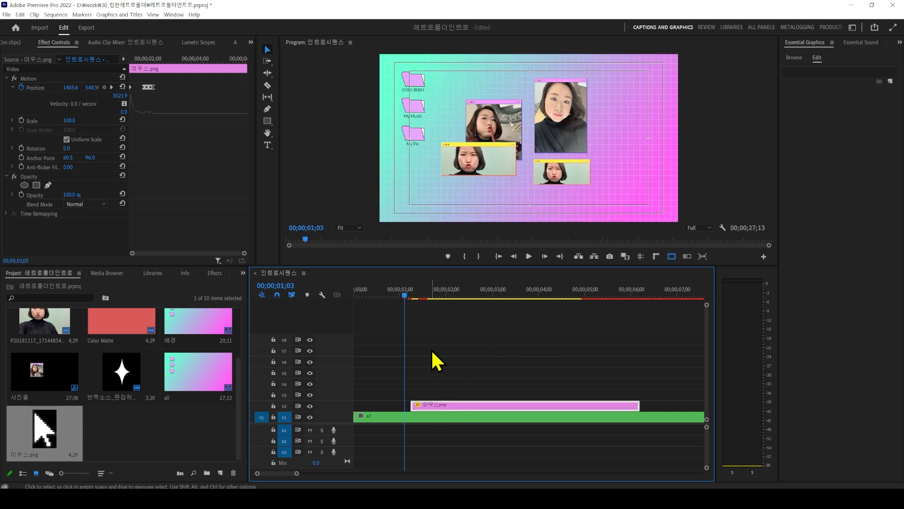
click(434, 359)
drag(404, 295, 363, 290)
key(space)
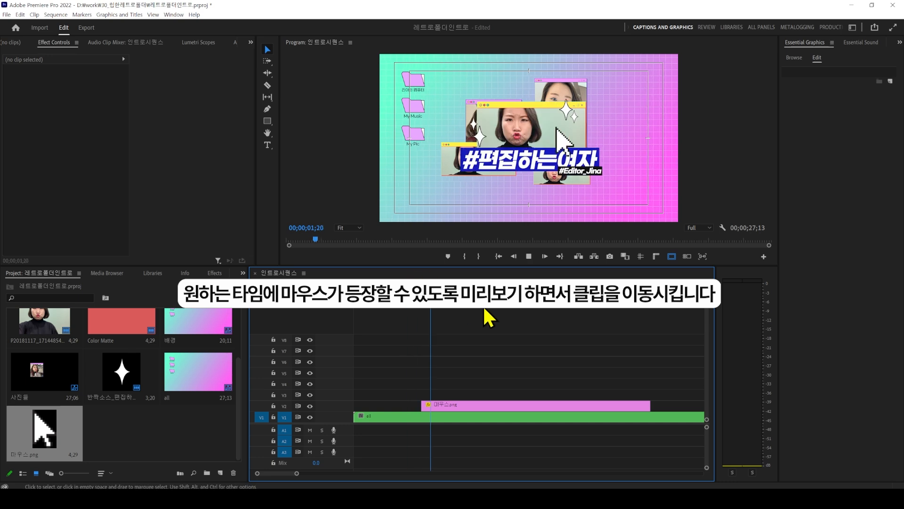
key(space)
- Move the cursor clip on V2 to start at about 00;00;02;00, checking its entrance with playback from the sequence start
drag(445, 406, 452, 408)
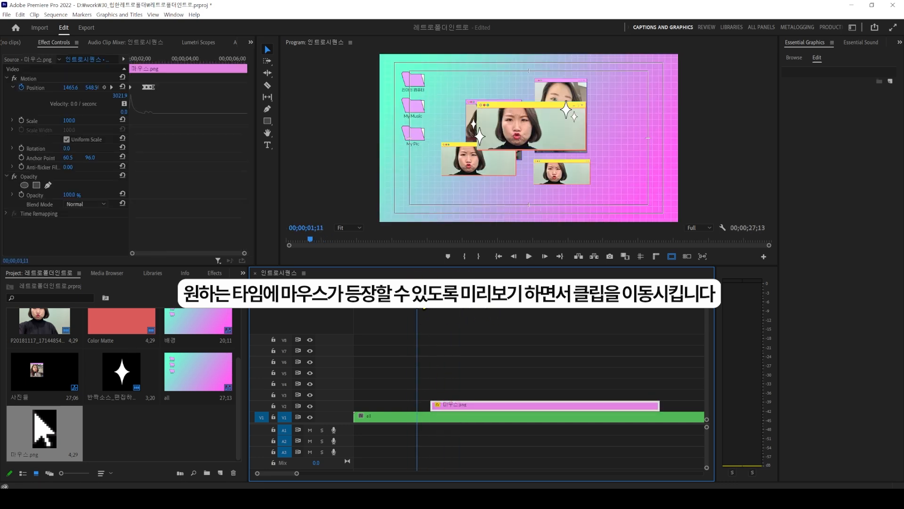
drag(417, 287, 358, 287)
key(space)
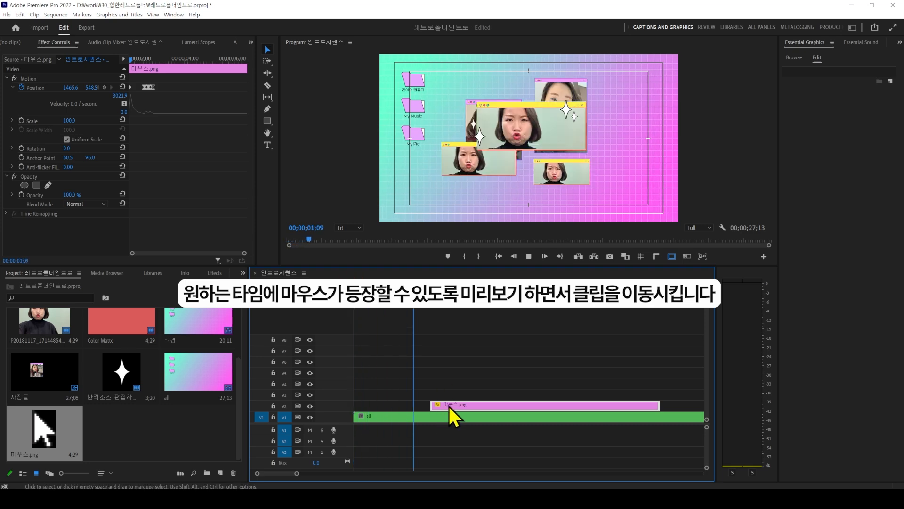
drag(495, 294, 365, 294)
- Split the "all" clip on V1 at 00;00;03;01, after the cursor's last Position keyframe
click(474, 403)
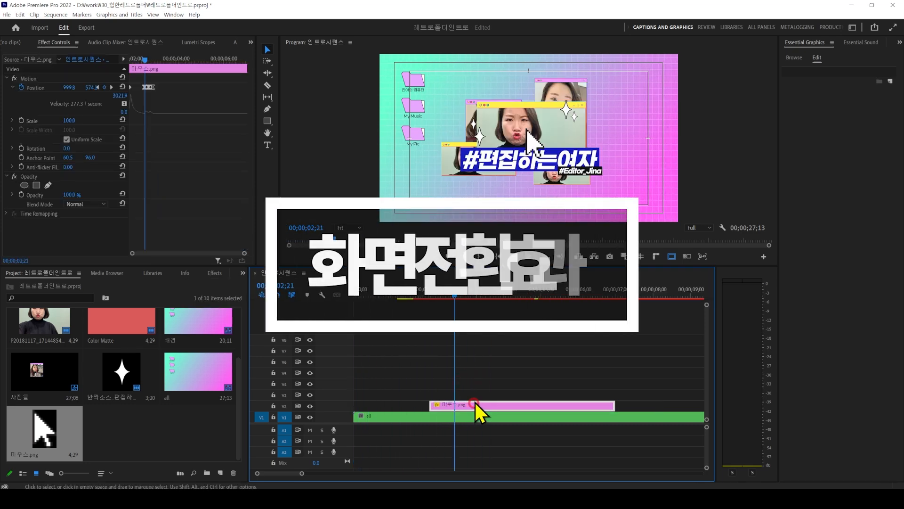
drag(147, 57, 153, 59)
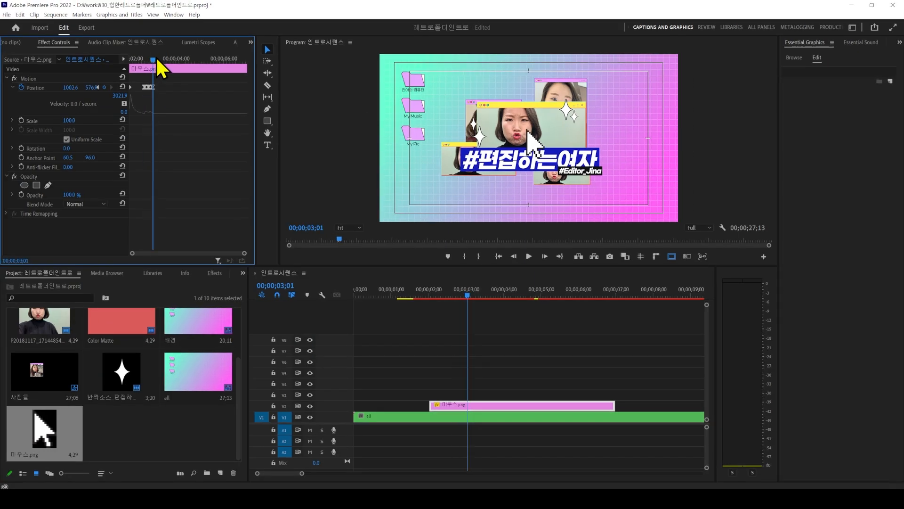
click(487, 429)
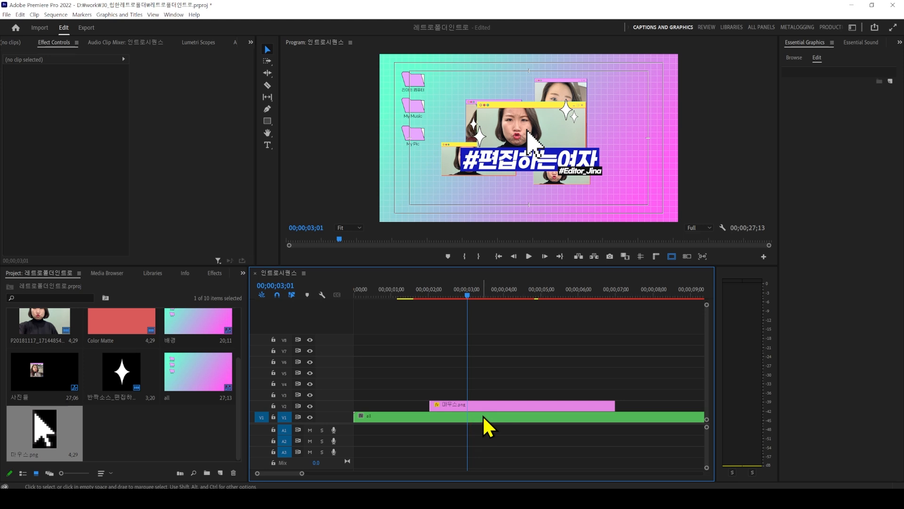
click(483, 416)
key(ctrl+k)
- Move the cursor clip up to V4 and the second part of the "all" clip up to V2
drag(485, 404, 485, 382)
drag(491, 414, 490, 403)
click(500, 456)
- Draw a white circle about 986 px in diameter over the photo windows with the Ellipse Tool
click(267, 121)
click(267, 121)
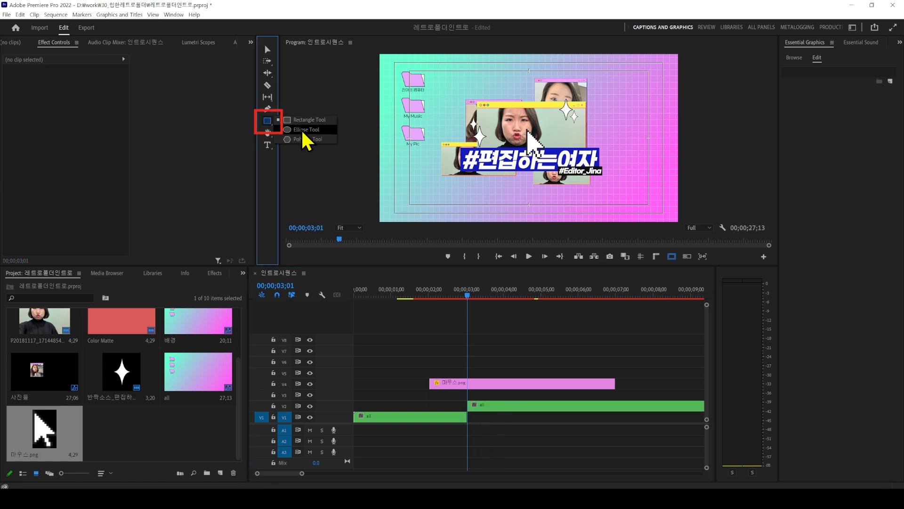
click(302, 130)
drag(466, 83, 623, 190)
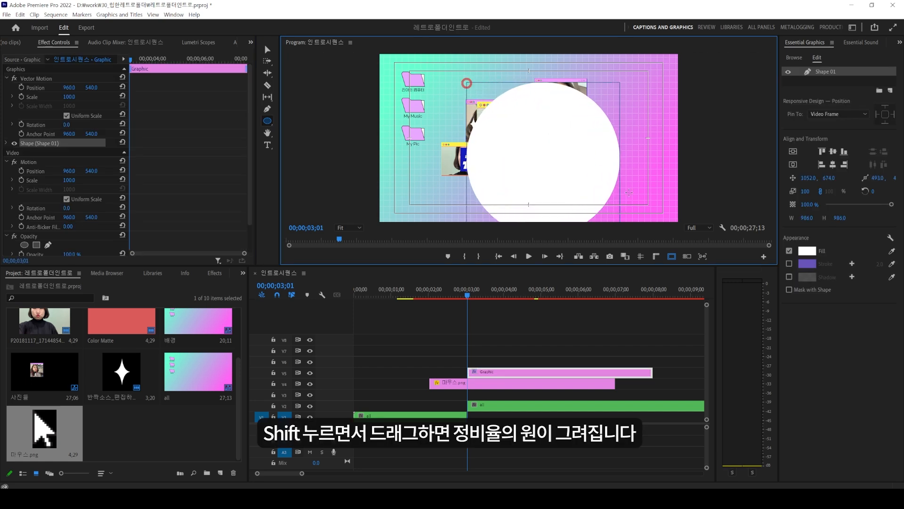
- Center the circle horizontally and vertically in the video frame
click(267, 48)
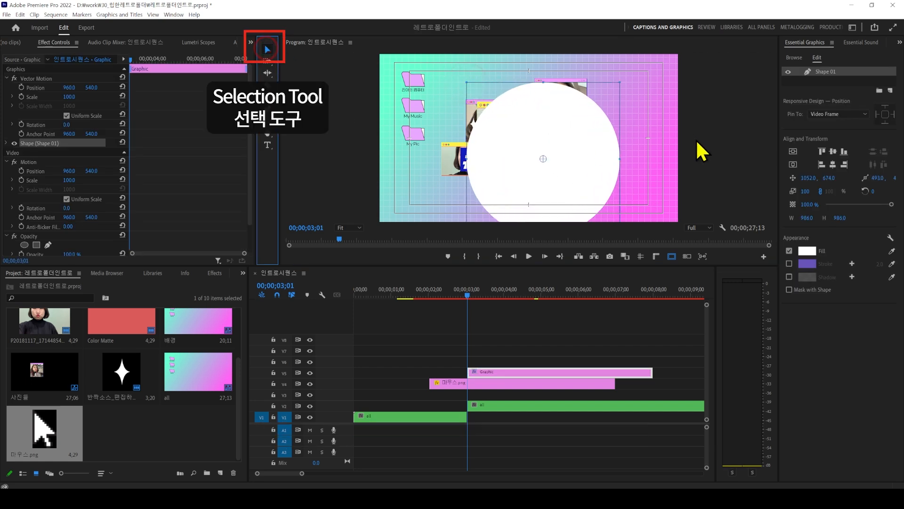
drag(577, 186, 559, 169)
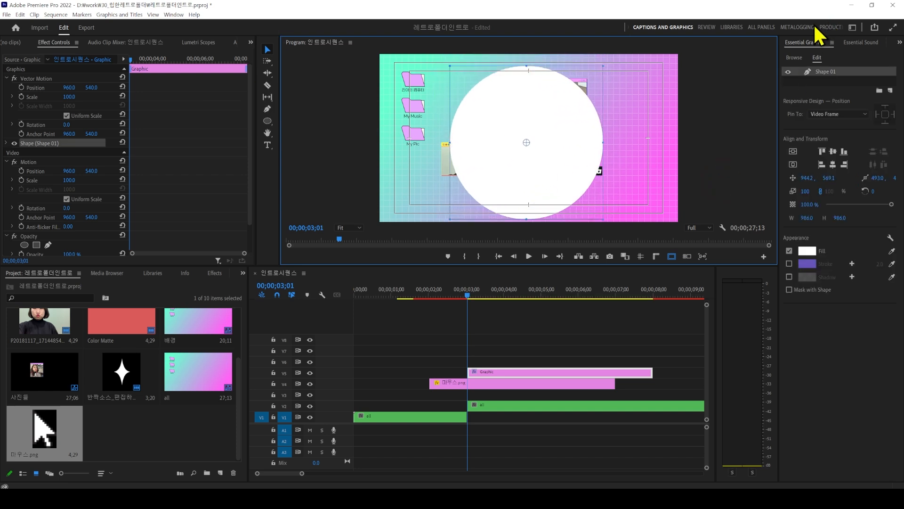
click(793, 151)
click(793, 164)
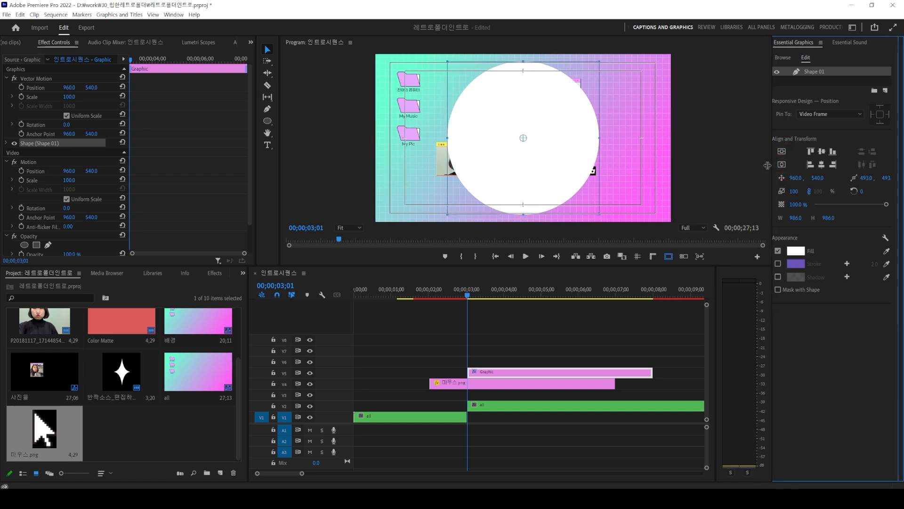
click(793, 164)
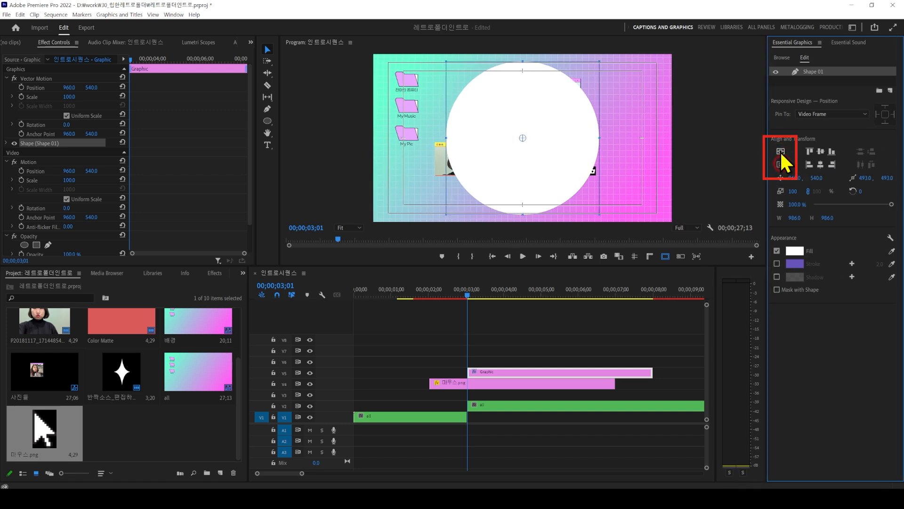
click(513, 177)
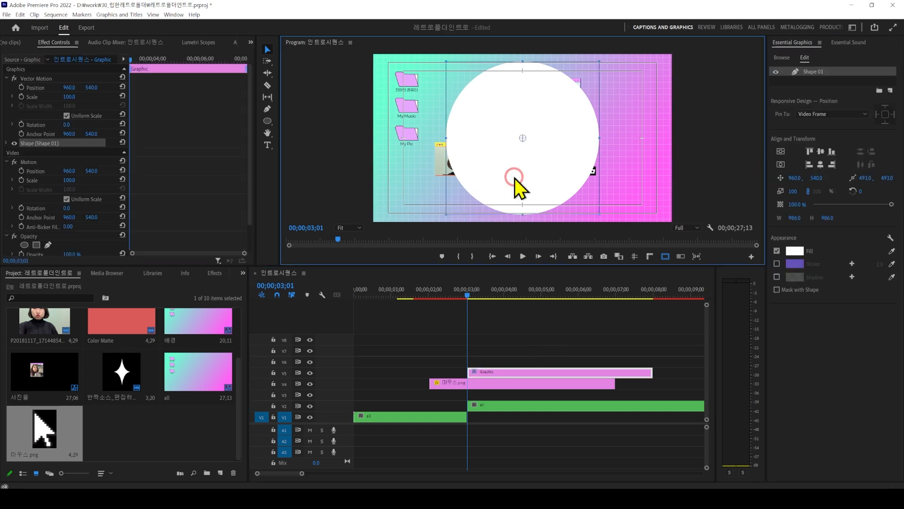
- Keyframe the circle's Scale at 0 at 00;00;03;01 and reveal the shape's Transform properties
click(795, 191)
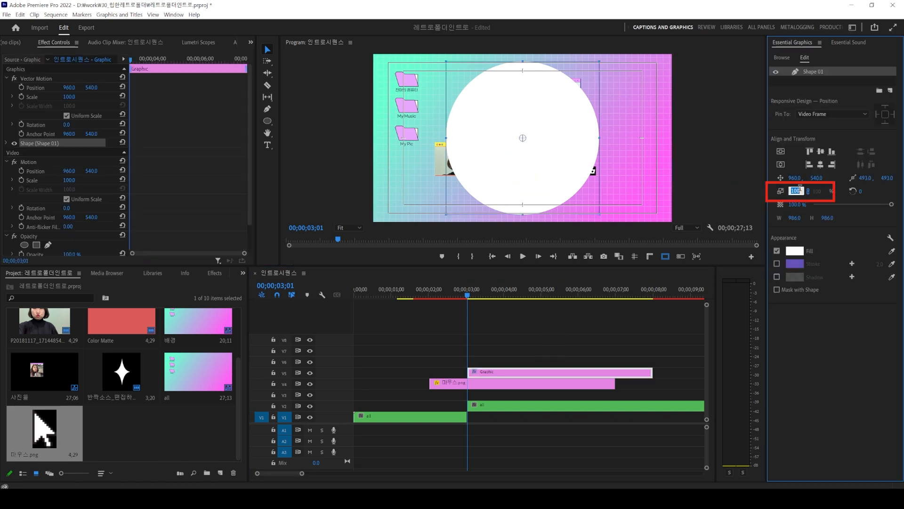
text(0)
key(Return)
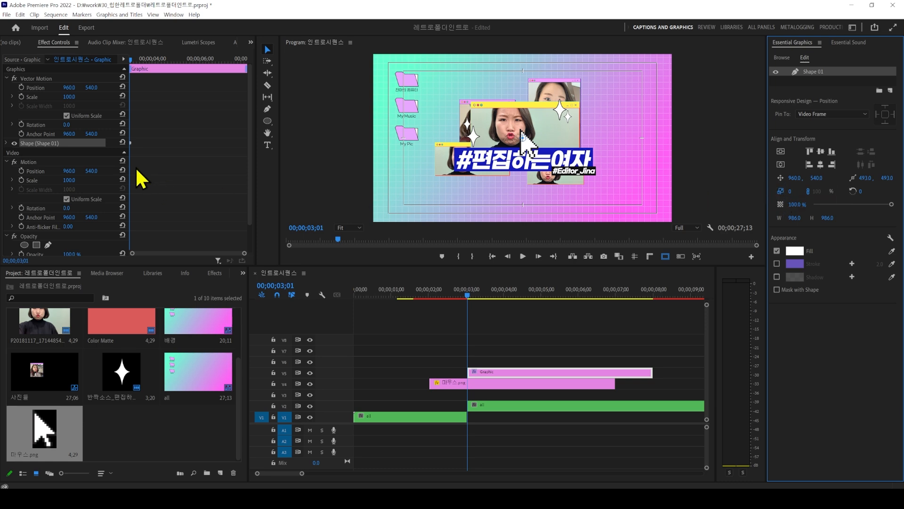
click(6, 143)
scroll(184, 190, down, 4)
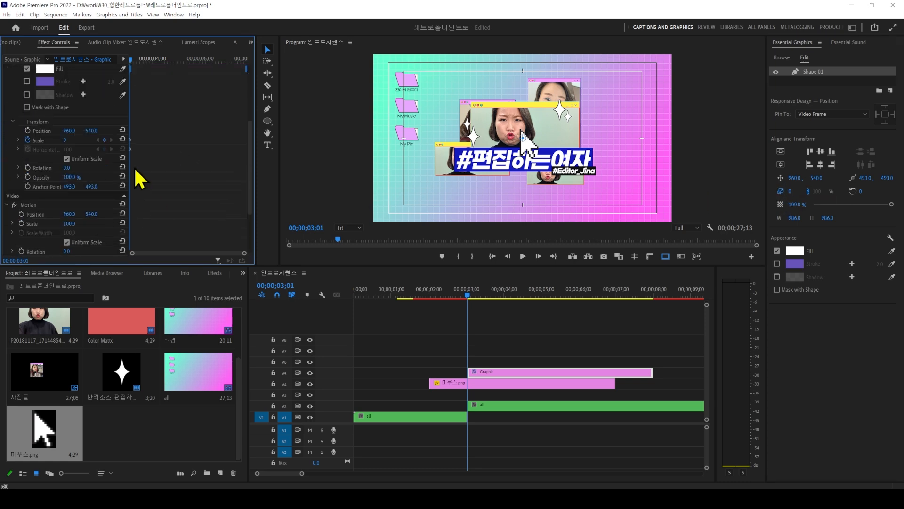
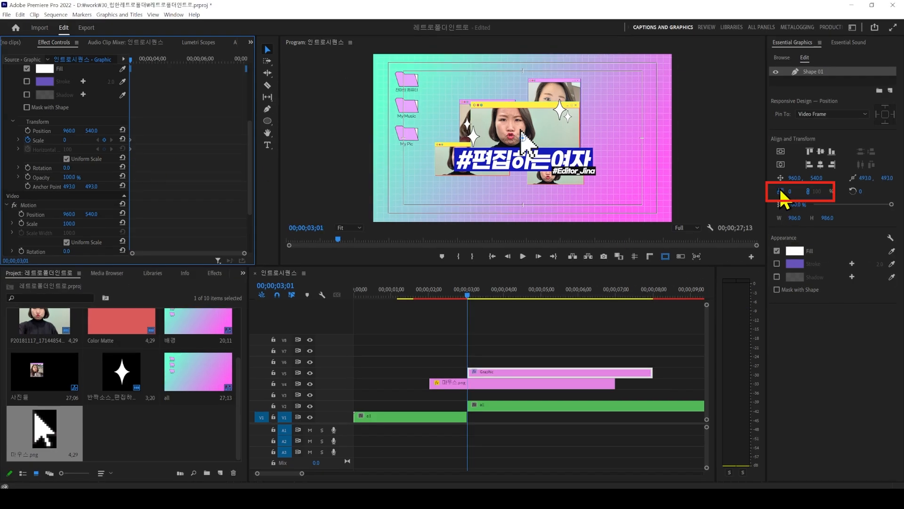
- Enlarge the circle's Scale 20 frames further on, at 00;00;03;21, and trim the Graphic clip to end there
click(284, 285)
text(+20)
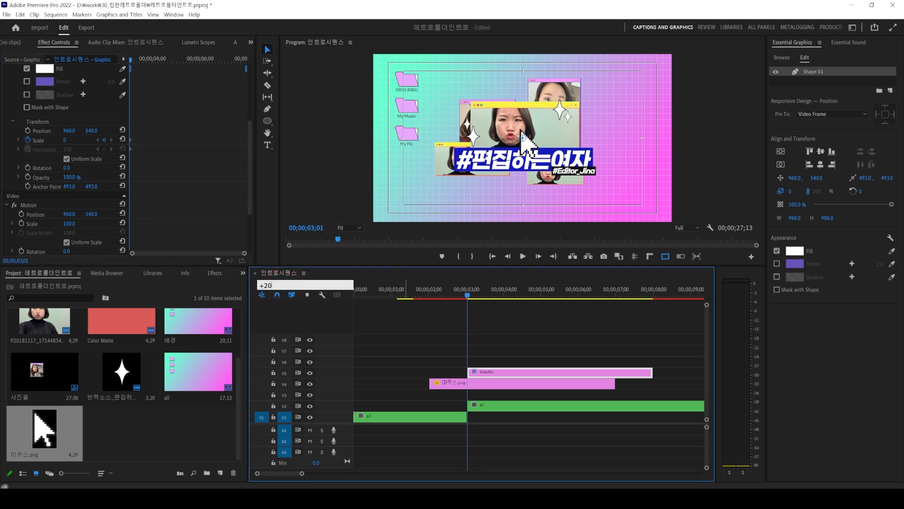
key(Return)
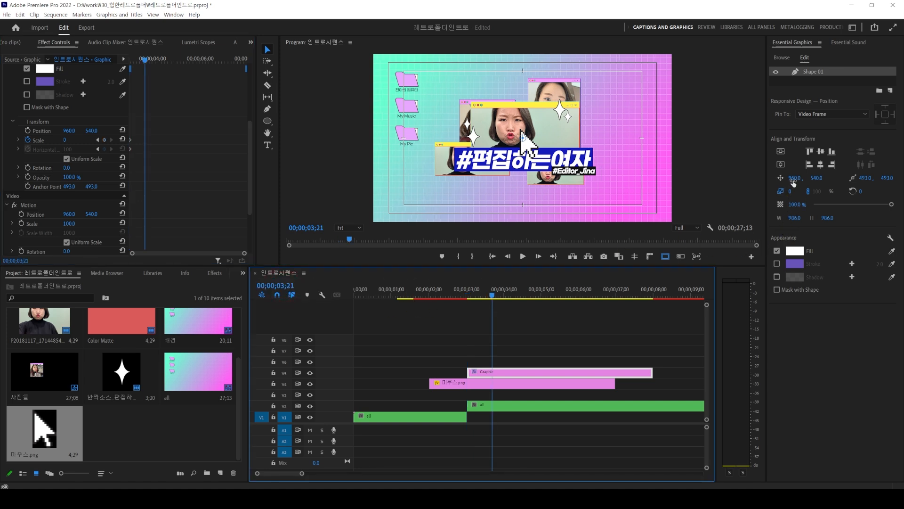
drag(789, 193, 898, 193)
drag(652, 372, 498, 372)
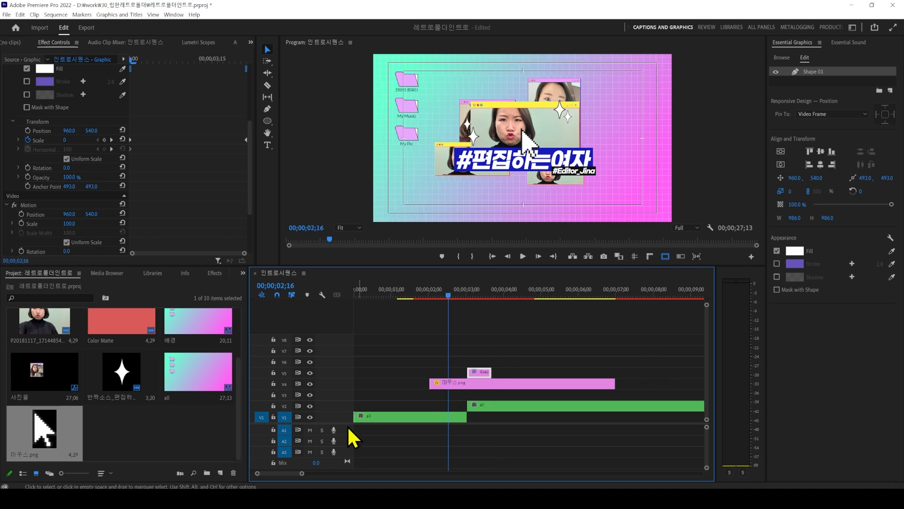
- Hide the V1 and V2 tracks and play back the growing circle together with the cursor
click(310, 417)
click(310, 406)
drag(445, 294, 491, 296)
key(space)
click(459, 293)
key(space)
- Nudge the Graphic clip on V5 frame by frame so that it starts at 00;00;03;07, matching the cursor's click
scroll(477, 320, up, 1)
scroll(485, 321, up, 1)
click(507, 375)
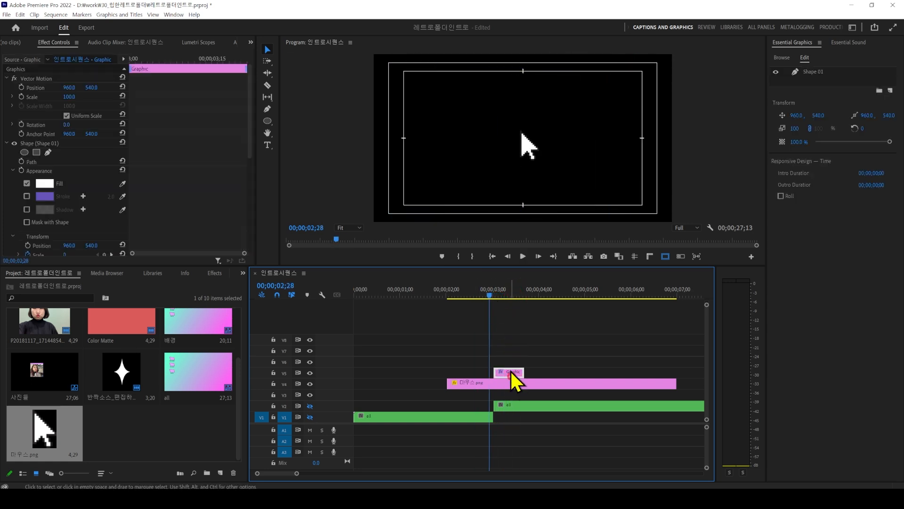
key(alt+Right)
key(alt+Right)
key(alt+Right)
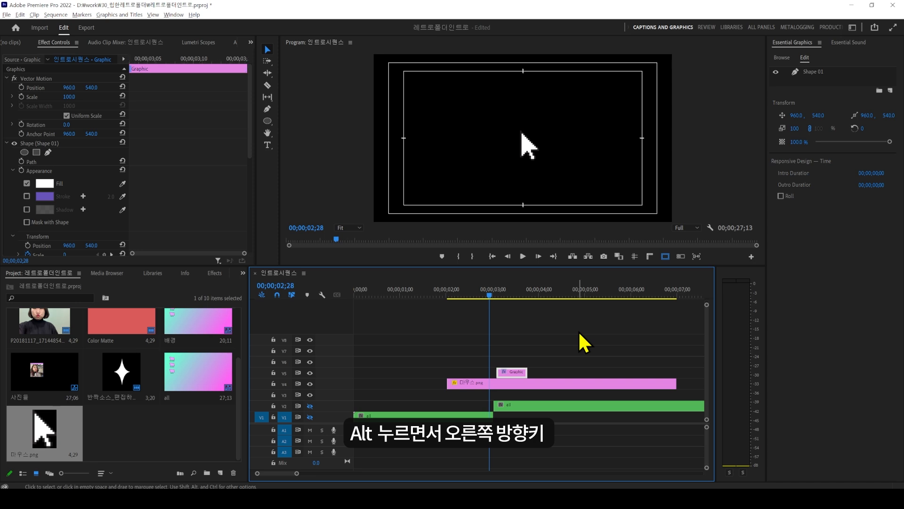
drag(479, 296, 503, 292)
key(alt+Right)
key(alt+Right)
click(508, 319)
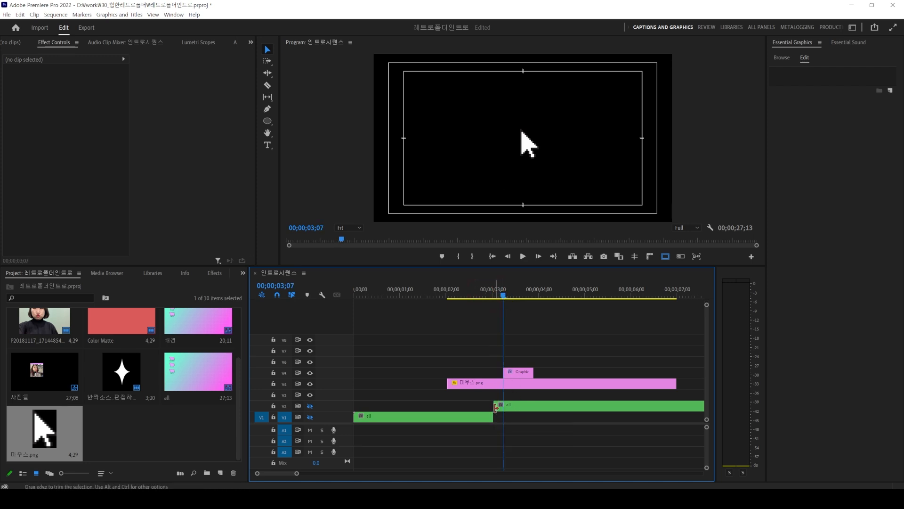
- Shift the cut between the two "all" clips to 00;00;03;07 and move the Graphic clip down to V3
drag(497, 405, 503, 417)
click(564, 340)
click(519, 371)
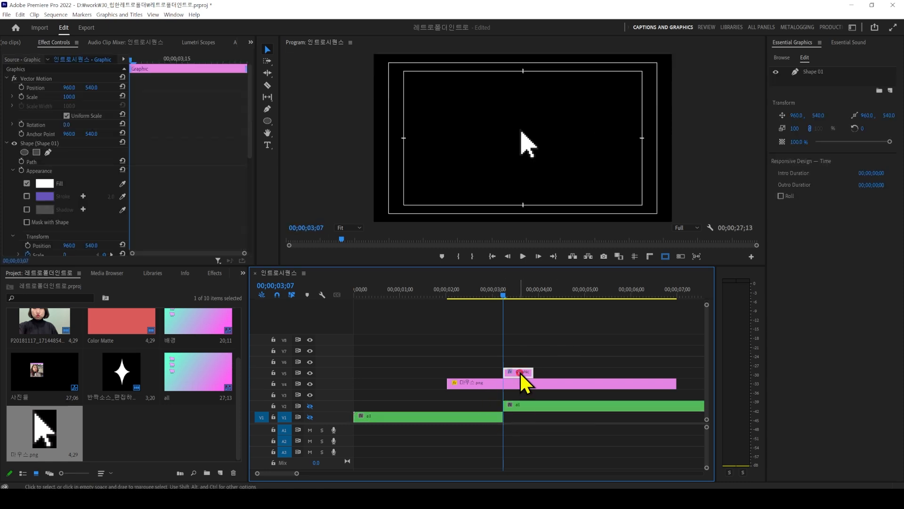
drag(518, 372, 517, 395)
scroll(503, 406, down, 1)
- Trim the "all" clip on V2 to end with the Graphic clip and show the V1 and V2 tracks again
click(503, 407)
scroll(503, 407, down, 1)
scroll(518, 406, down, 1)
scroll(560, 404, down, 1)
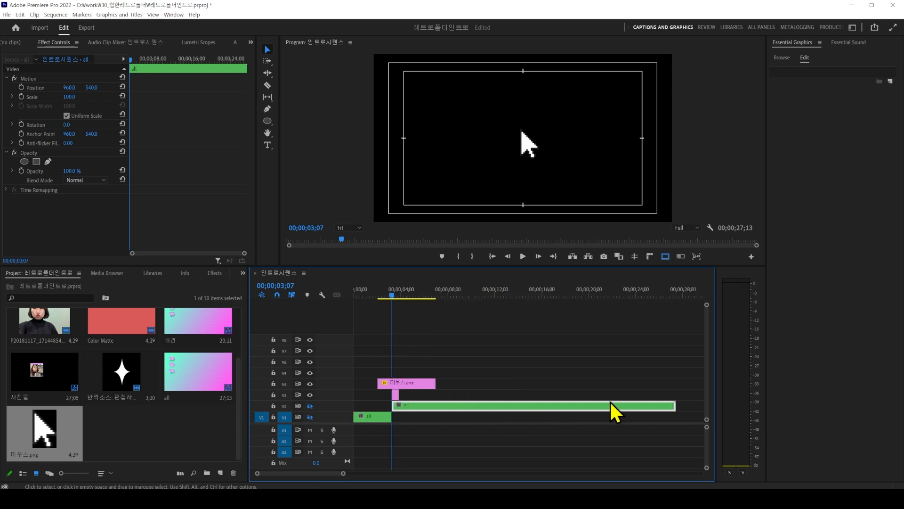
drag(675, 406, 399, 407)
scroll(382, 408, up, 2)
scroll(383, 410, up, 1)
click(310, 406)
click(310, 417)
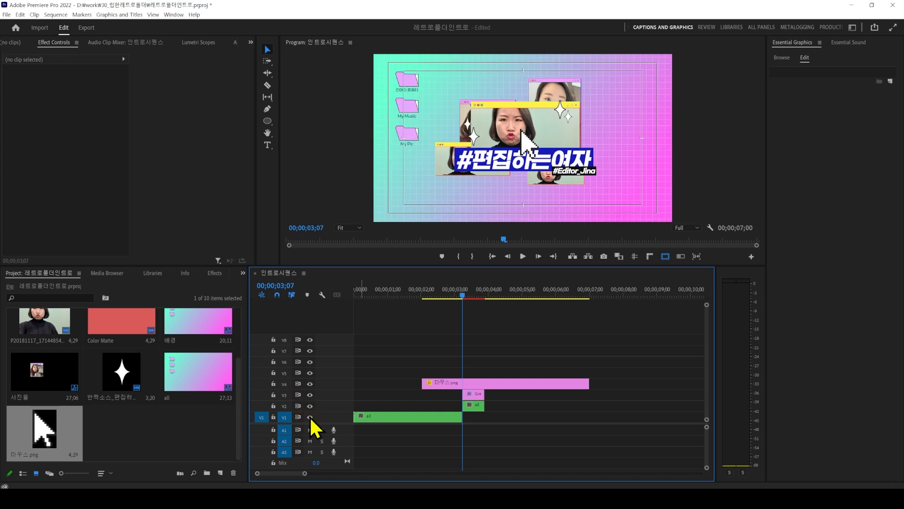
- Find the Track Matte Key effect and apply it to the "all" clip on V2
click(475, 396)
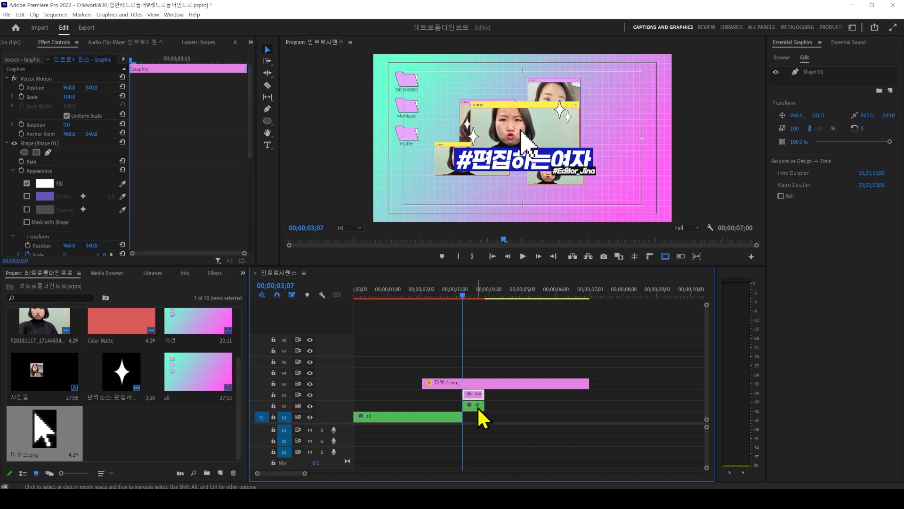
click(476, 406)
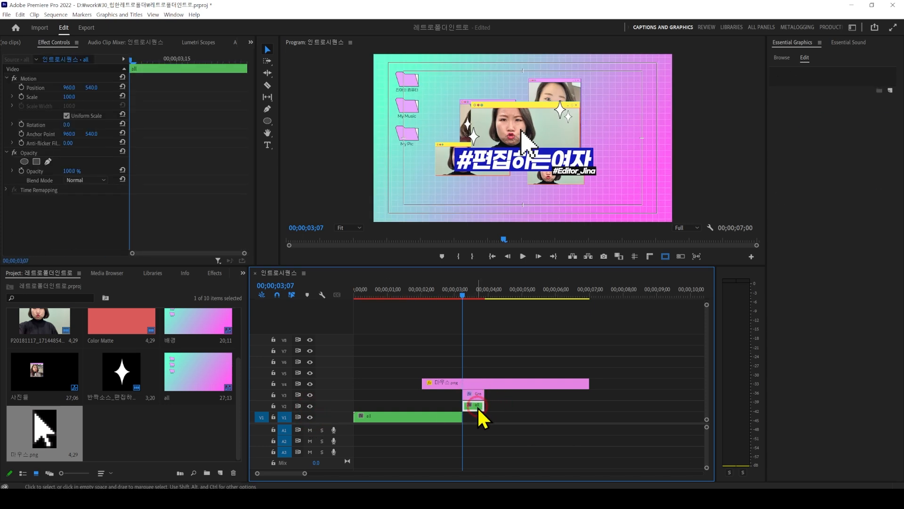
click(215, 273)
click(47, 285)
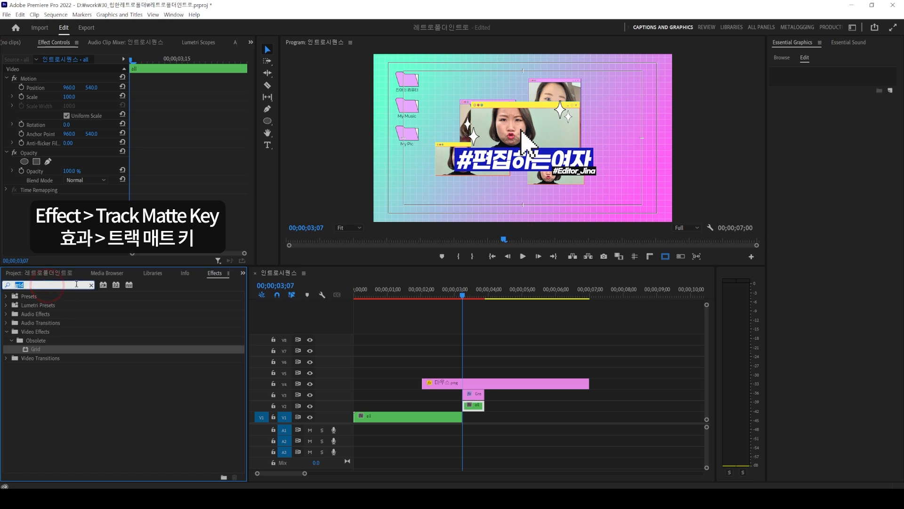
text(track)
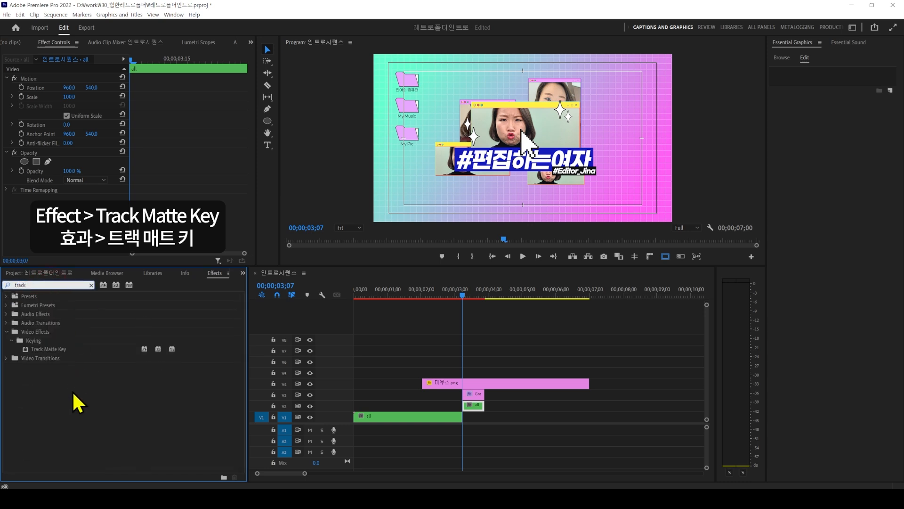
click(73, 394)
click(61, 349)
drag(481, 416, 475, 406)
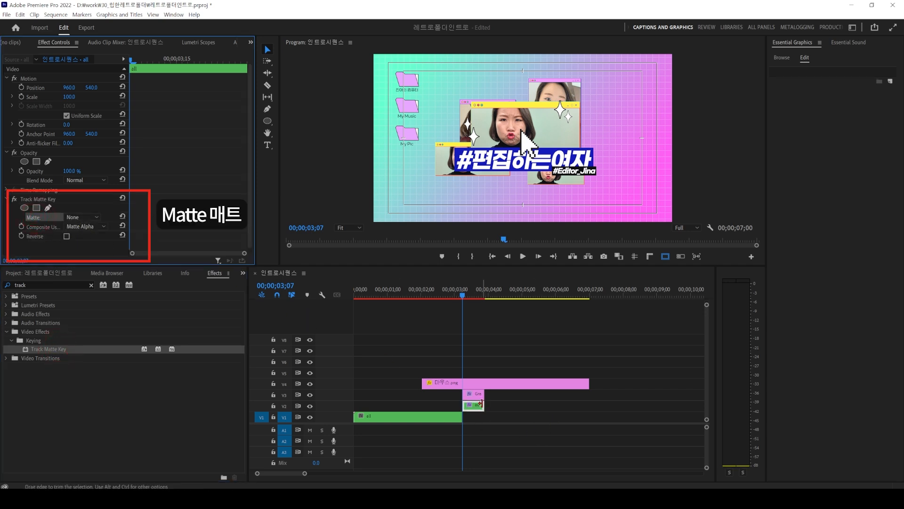
- Set the Track Matte Key's matte to Video 3 and play back the circle transition
click(91, 214)
click(83, 285)
click(456, 296)
key(space)
click(471, 289)
drag(472, 288, 477, 287)
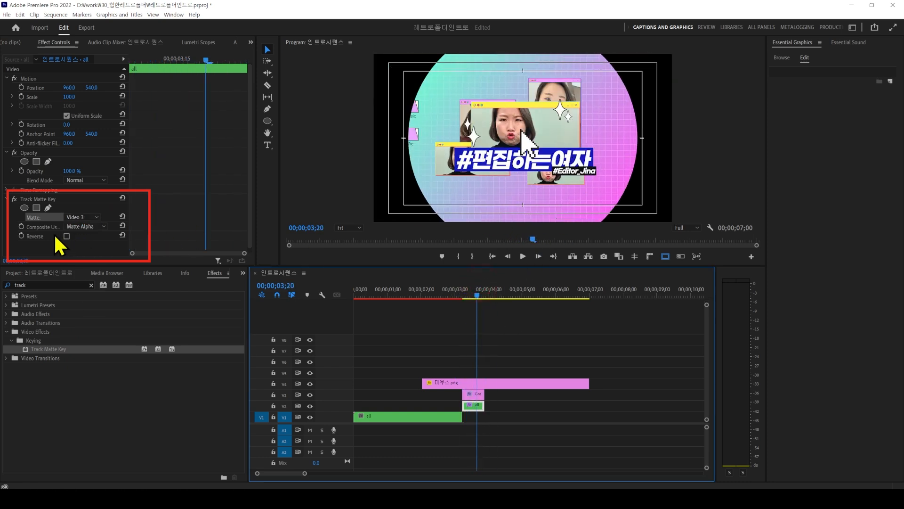
- Enable Reverse on the Track Matte Key and play the intro from the beginning, stopping at 00;00;03;20
click(67, 236)
click(354, 291)
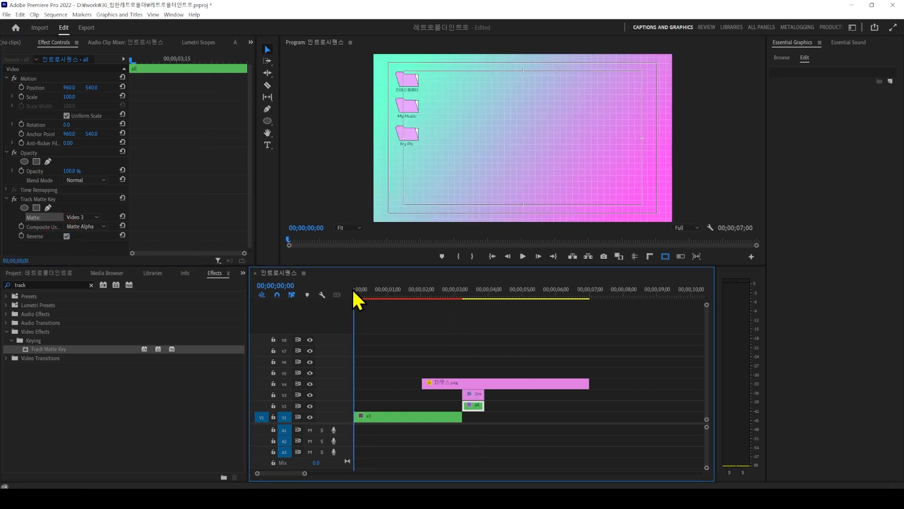
key(space)
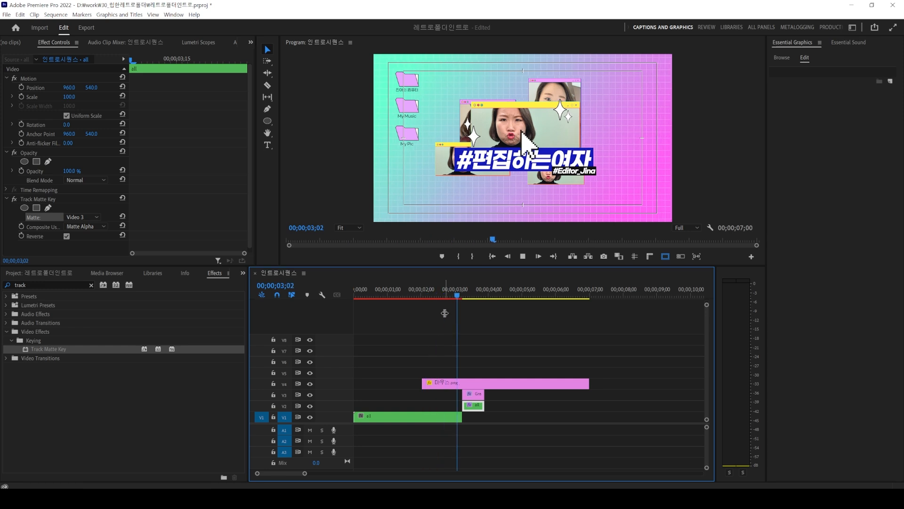
drag(512, 290, 477, 297)
- Try the transition over imported footage C0384.MP4 placed on V1 from 00;00;03;07, and delete the footage from the timeline
click(41, 274)
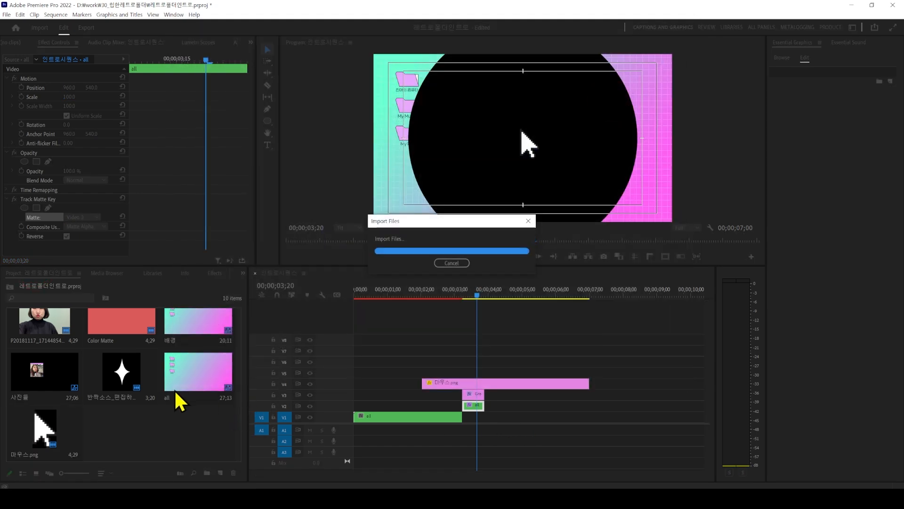
drag(104, 415, 459, 426)
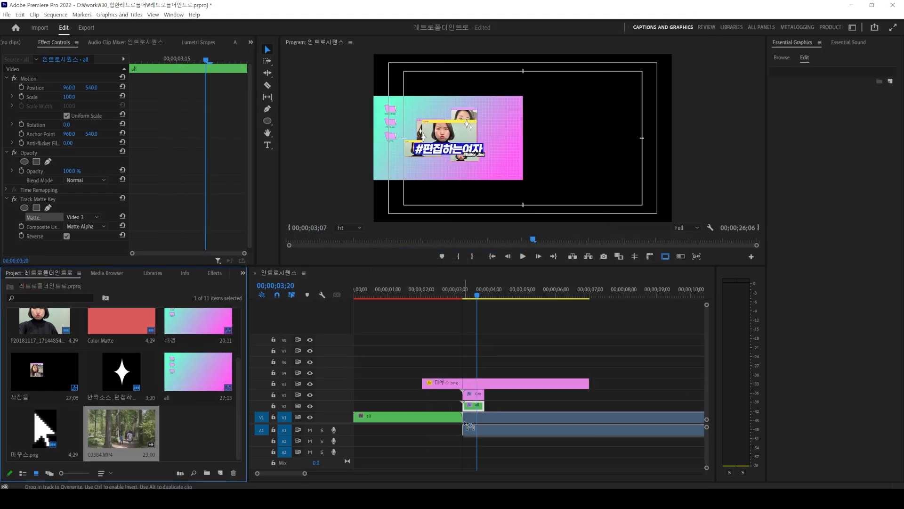
click(454, 289)
key(space)
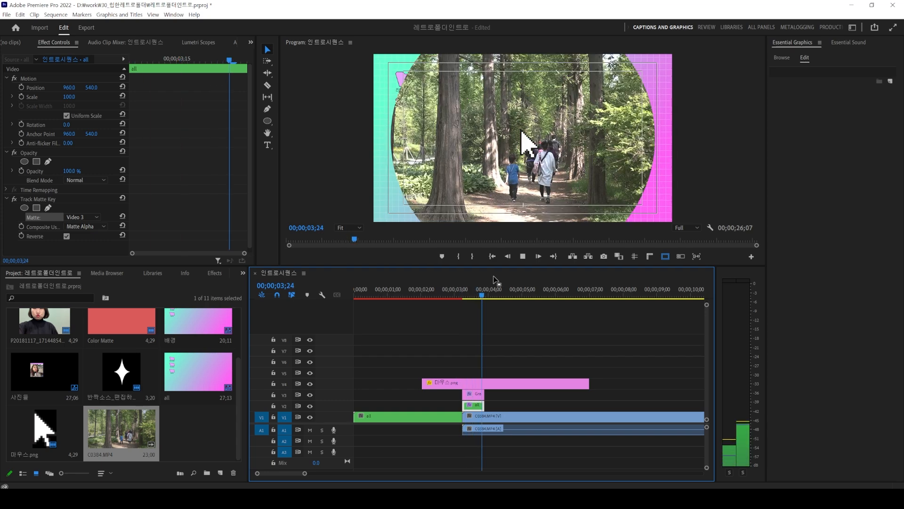
key(space)
click(474, 292)
click(505, 415)
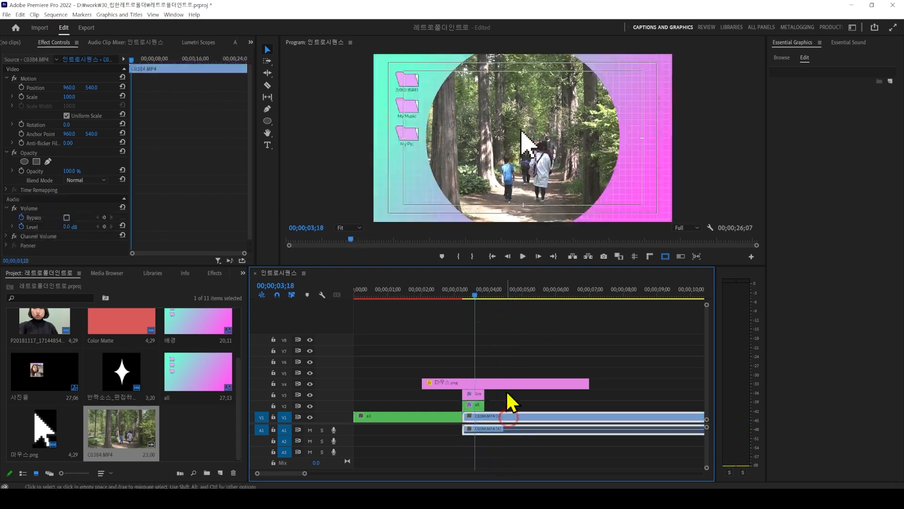
key(Delete)
- Add a Position keyframe at 00;00;03;19 to the mouse cursor PNG clip on V4
mouse_move(465, 291)
mouse_down()
mouse_move(441, 295)
mouse_move(476, 292)
mouse_up()
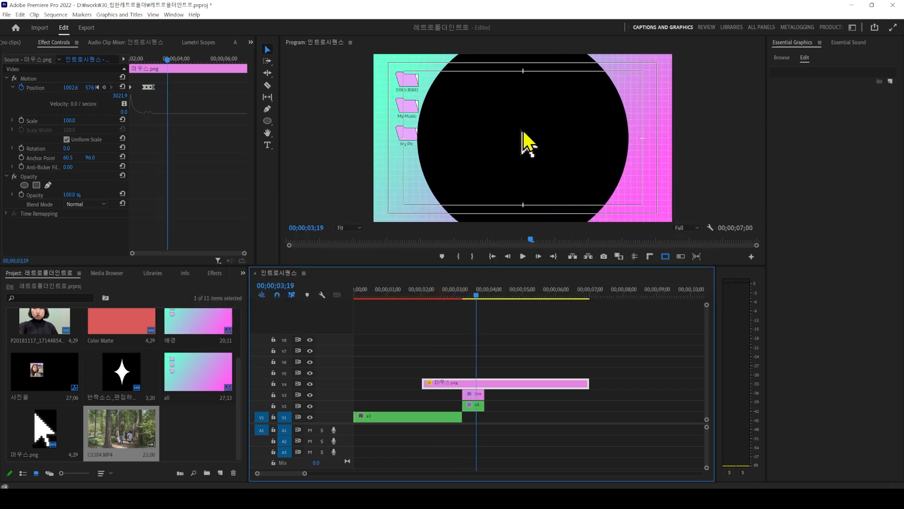
drag(160, 56, 155, 59)
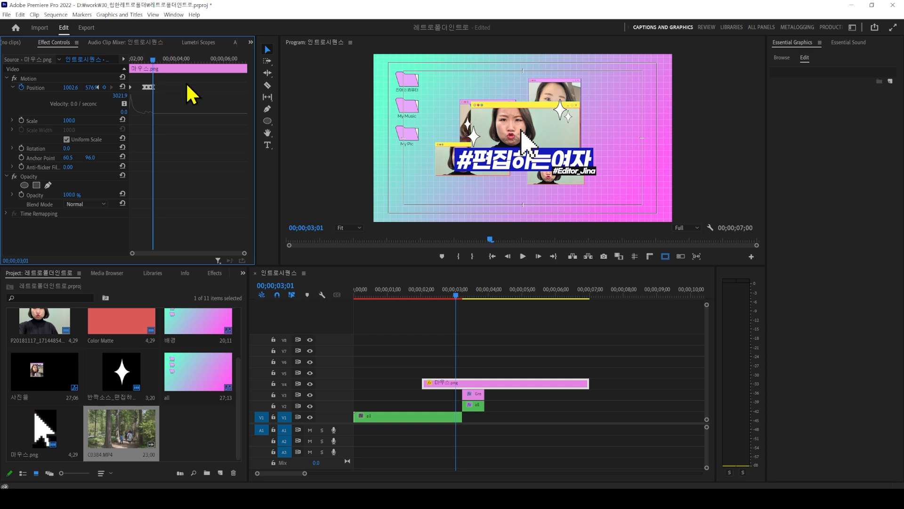
drag(156, 64, 168, 79)
click(144, 86)
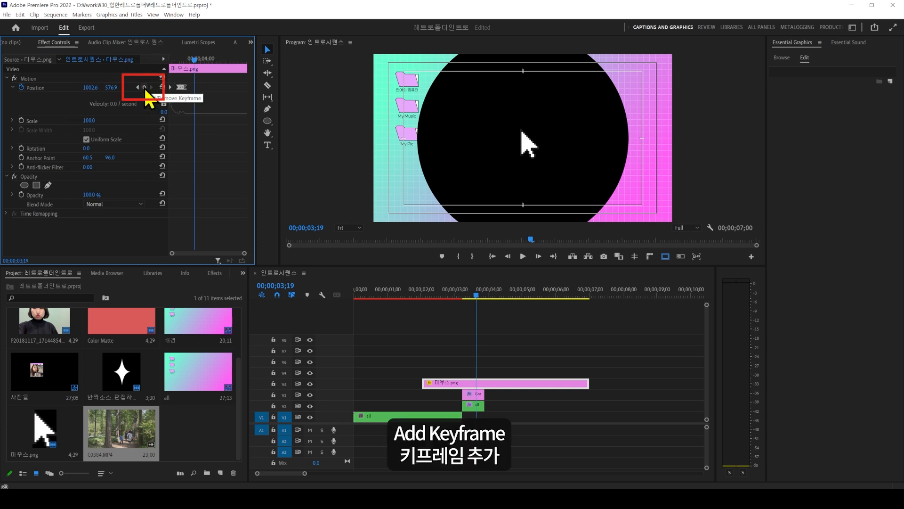
click(144, 86)
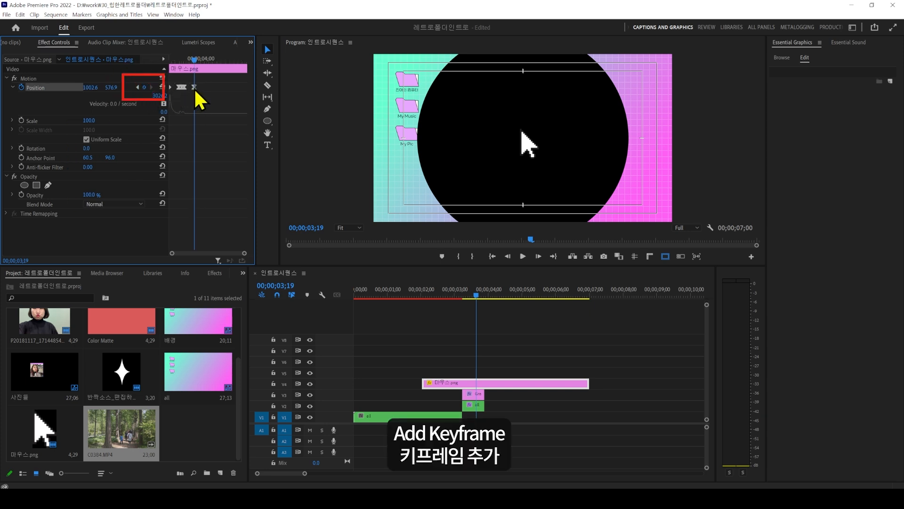
- Advance 20 frames to 00;00;04;09, move the cursor image out of frame to about 1582, 1202, and play back the exit
key(shift+3)
text(+20)
key(Return)
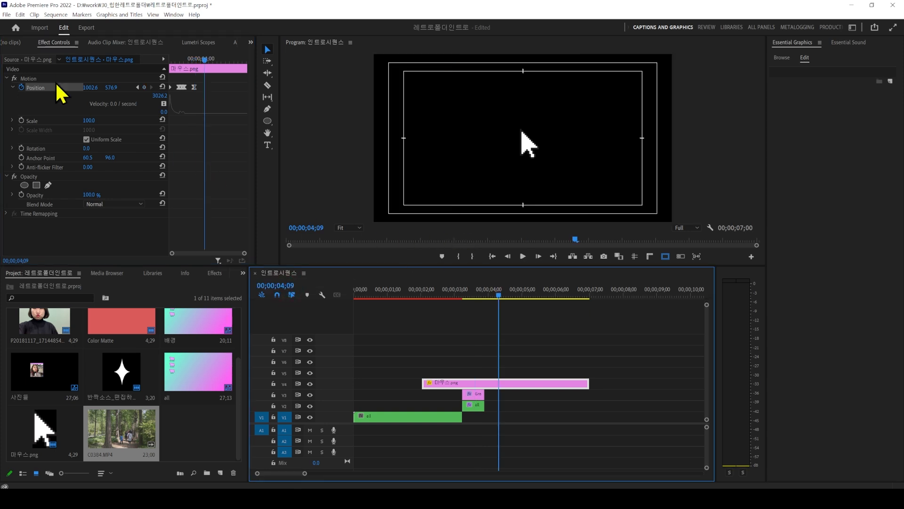
click(33, 78)
drag(529, 137, 660, 194)
drag(204, 59, 165, 60)
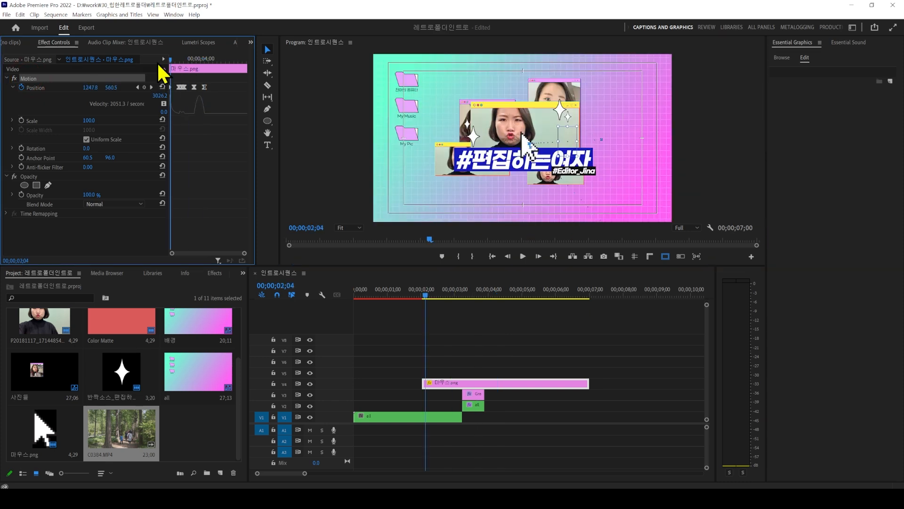
key(space)
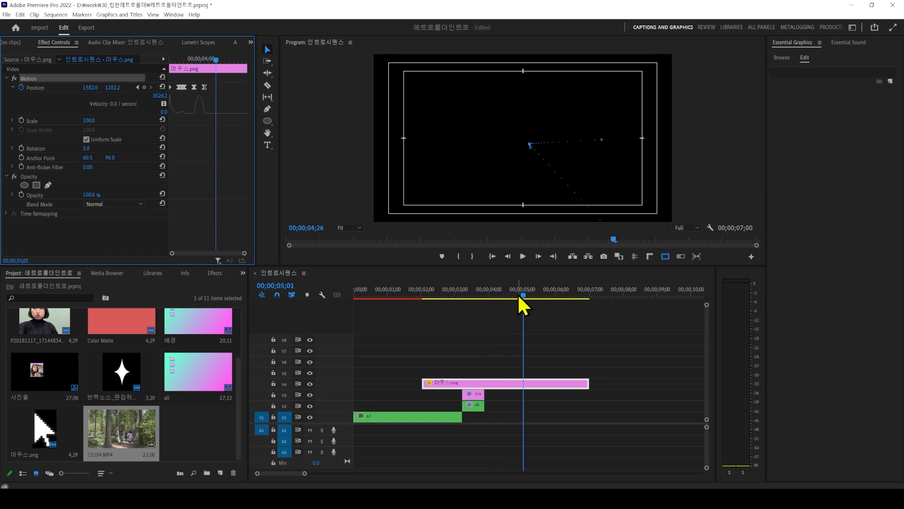
- Trim the end of the mouse cursor clip on V4 to 00;00;04;13
click(460, 294)
drag(194, 58, 208, 57)
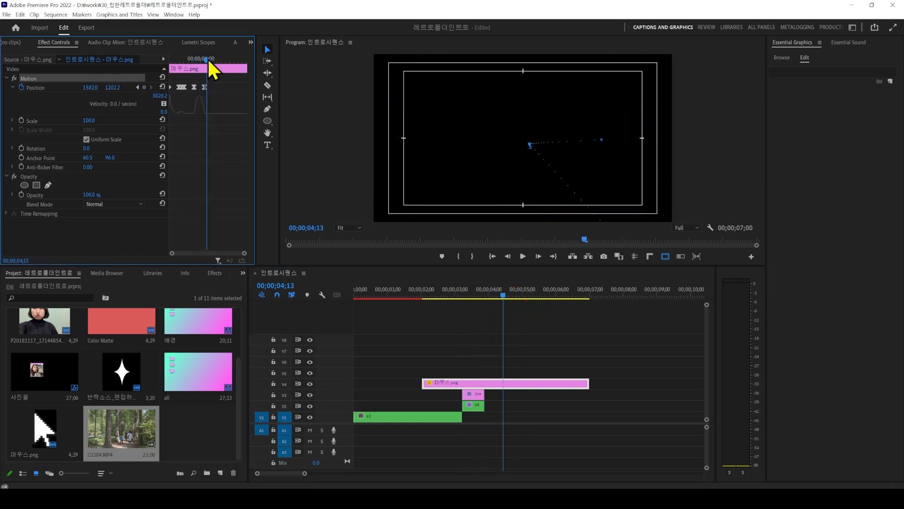
drag(587, 382, 503, 382)
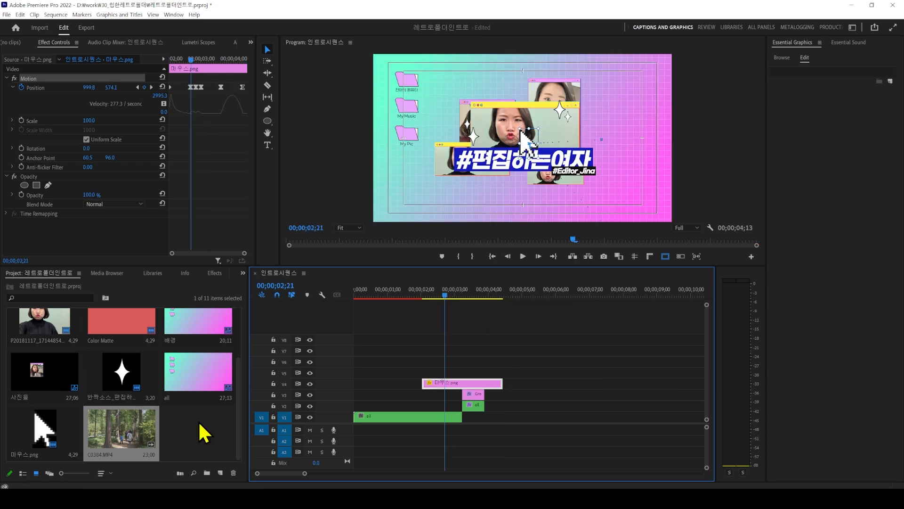
- Import the burst effect .mov, place it on V5 at 00;00;02;21 above the cursor clip, and play it back
double_click(199, 420)
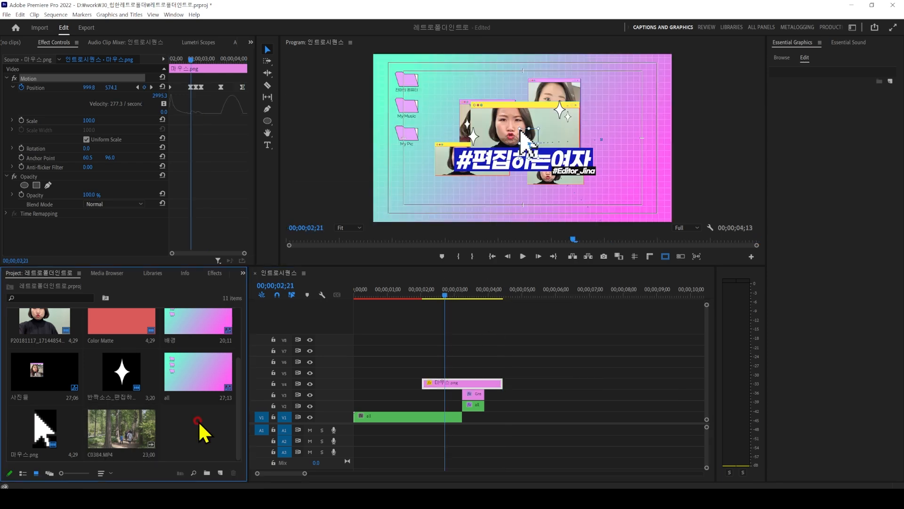
key(Return)
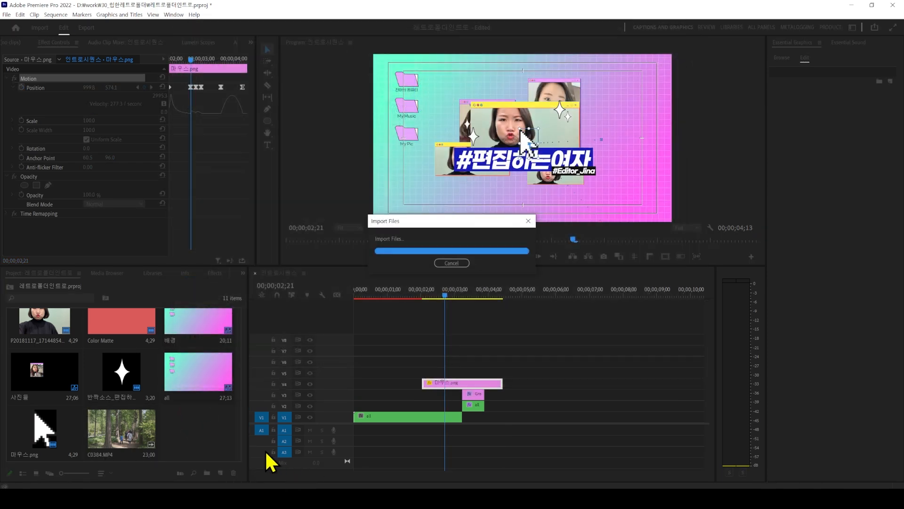
click(462, 384)
drag(188, 61, 190, 60)
drag(203, 445, 456, 372)
key(space)
key(space)
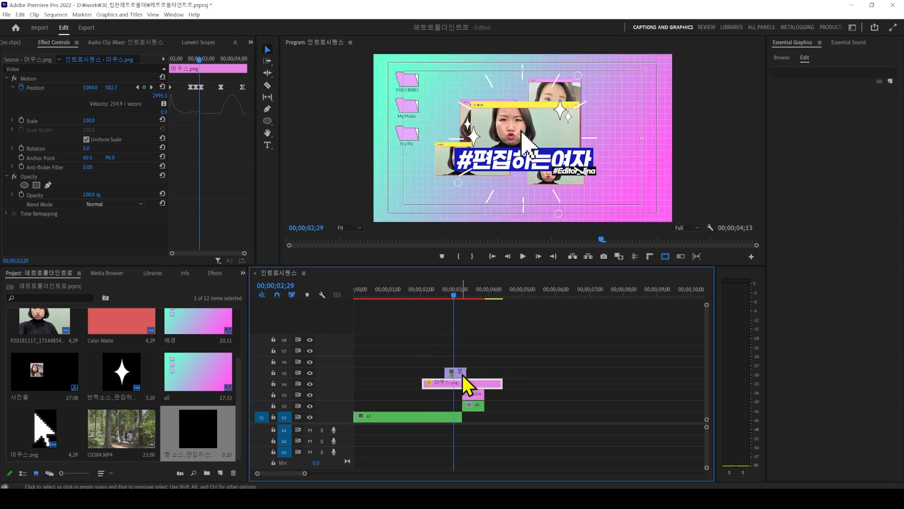
- Set the burst clip's Scale to 31 and play back the cursor click with the transition
click(463, 374)
drag(94, 96, 71, 96)
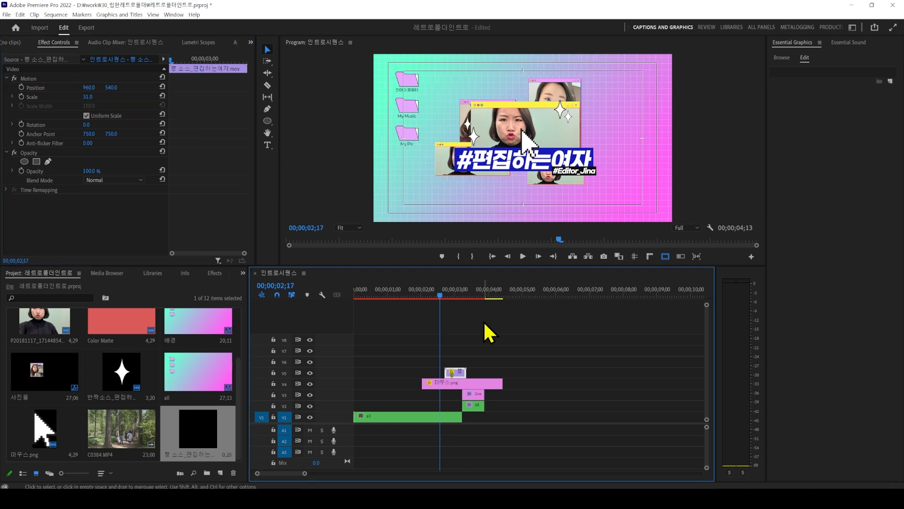
key(space)
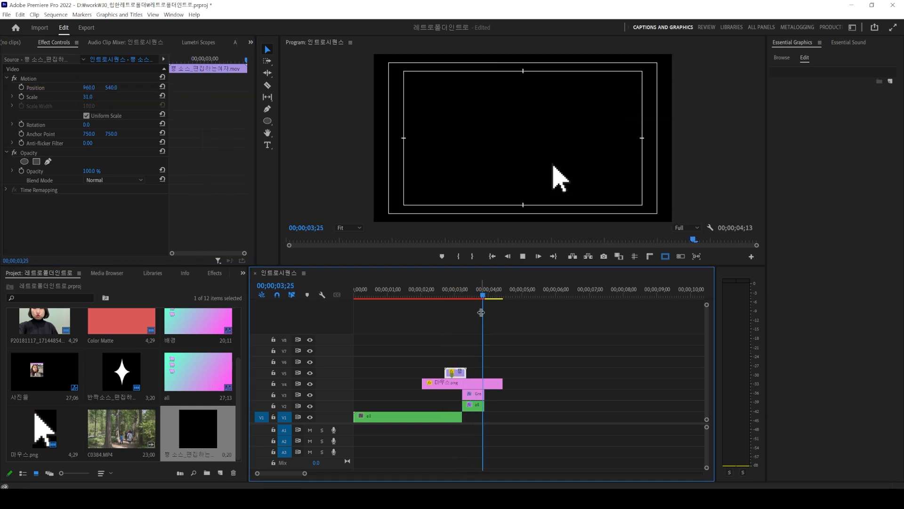
drag(494, 297, 440, 295)
key(space)
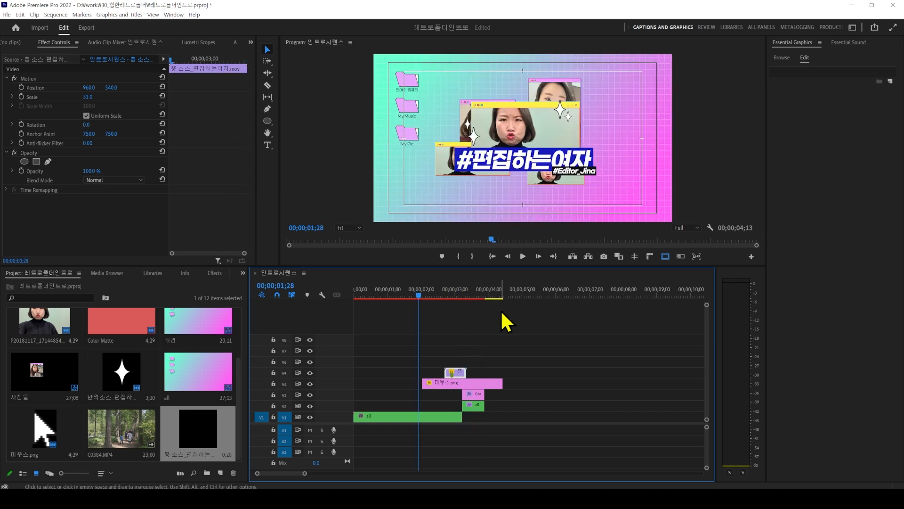
key(ctrl+2)
drag(372, 79, 336, 231)
mouse_move(504, 202)
mouse_down()
mouse_move(528, 81)
mouse_move(626, 221)
mouse_up()
drag(680, 144, 738, 330)
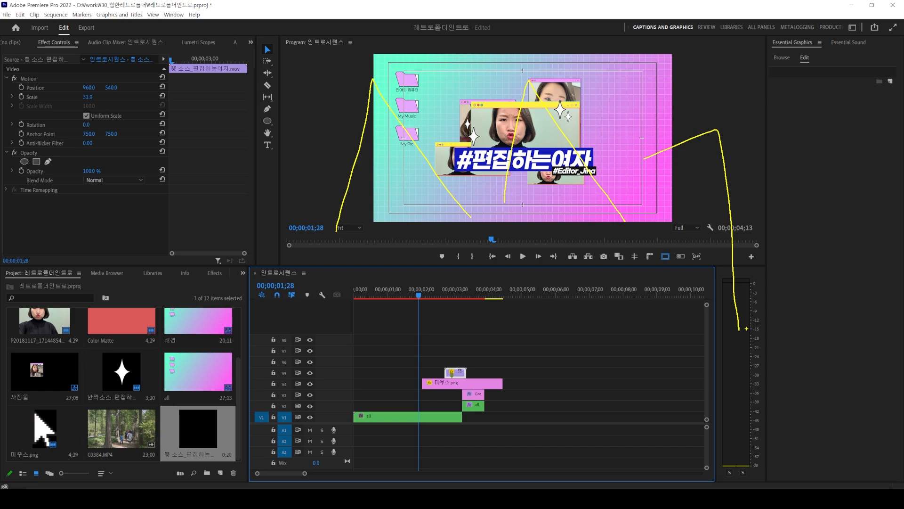